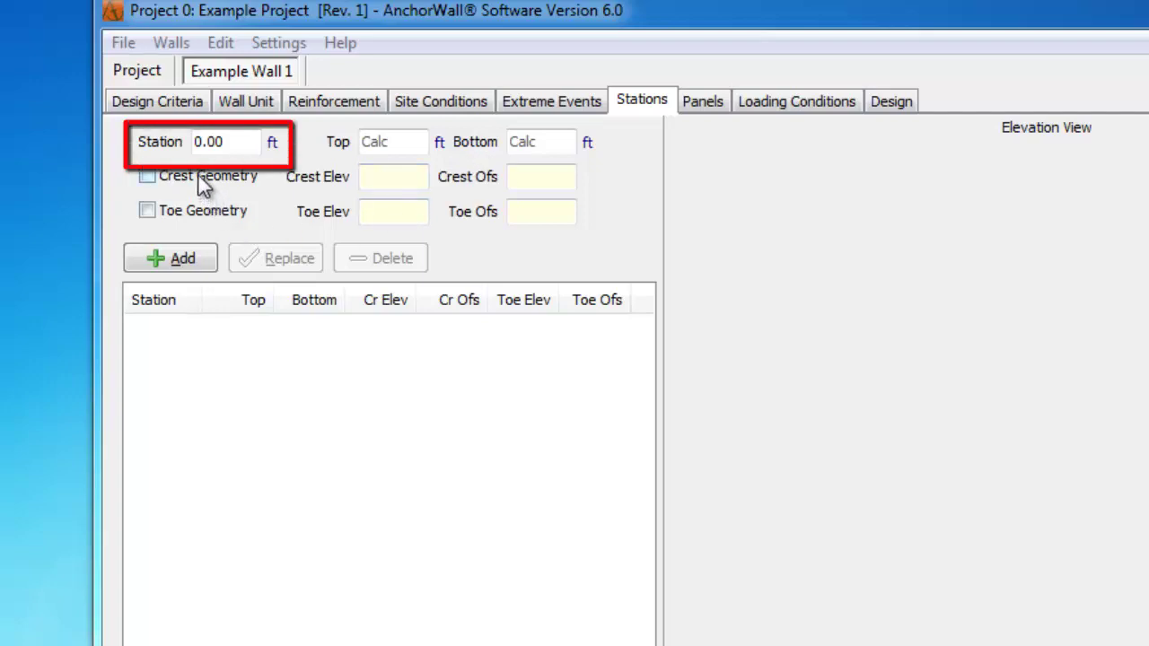
Step: Check the Station, Top and Bottom elevation fields, then review the wall polyline's TW/BW labels in AutoCAD
{"action": "left_click", "coordinate": [238, 143]}
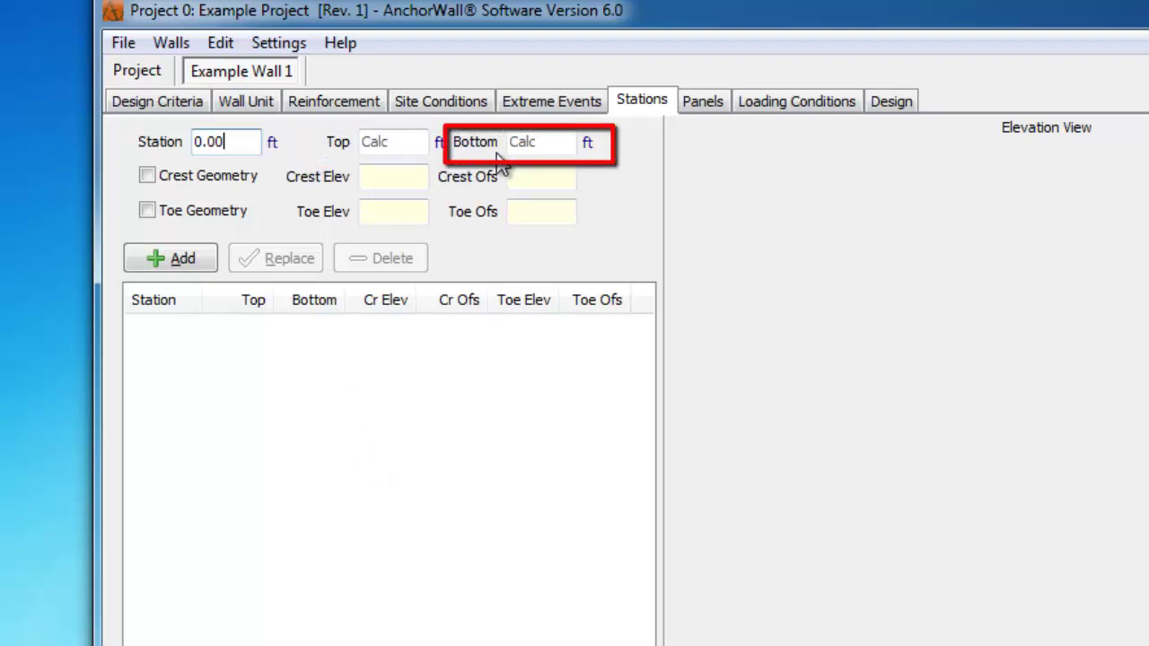
{"action": "left_click", "coordinate": [413, 144]}
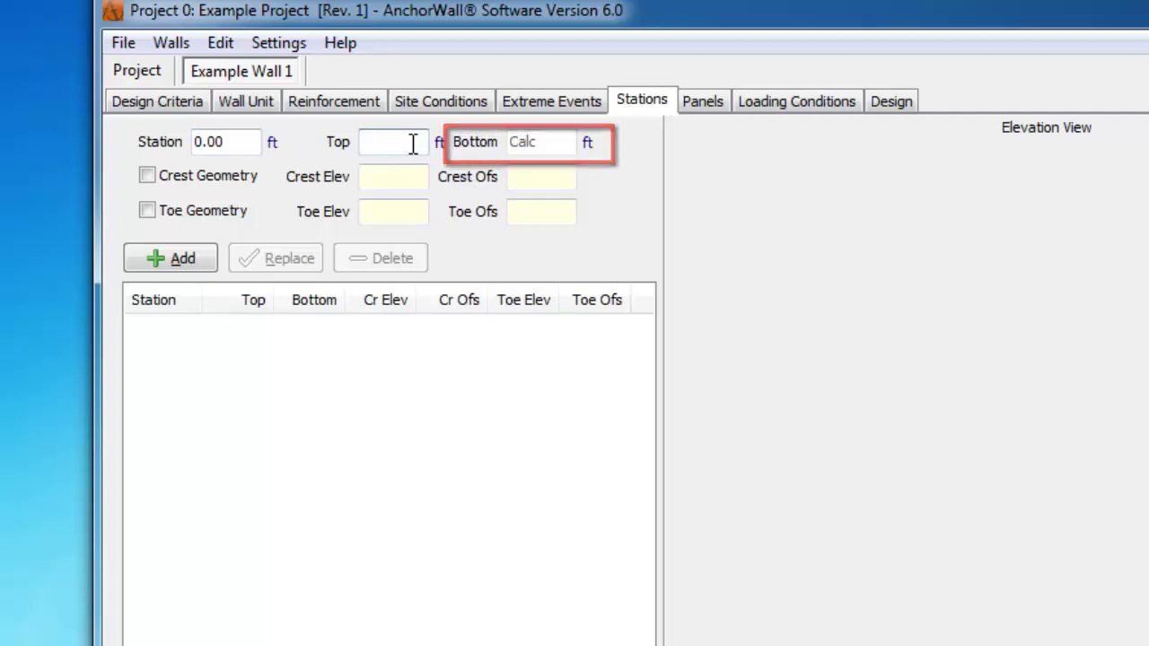
{"action": "left_click", "coordinate": [553, 147]}
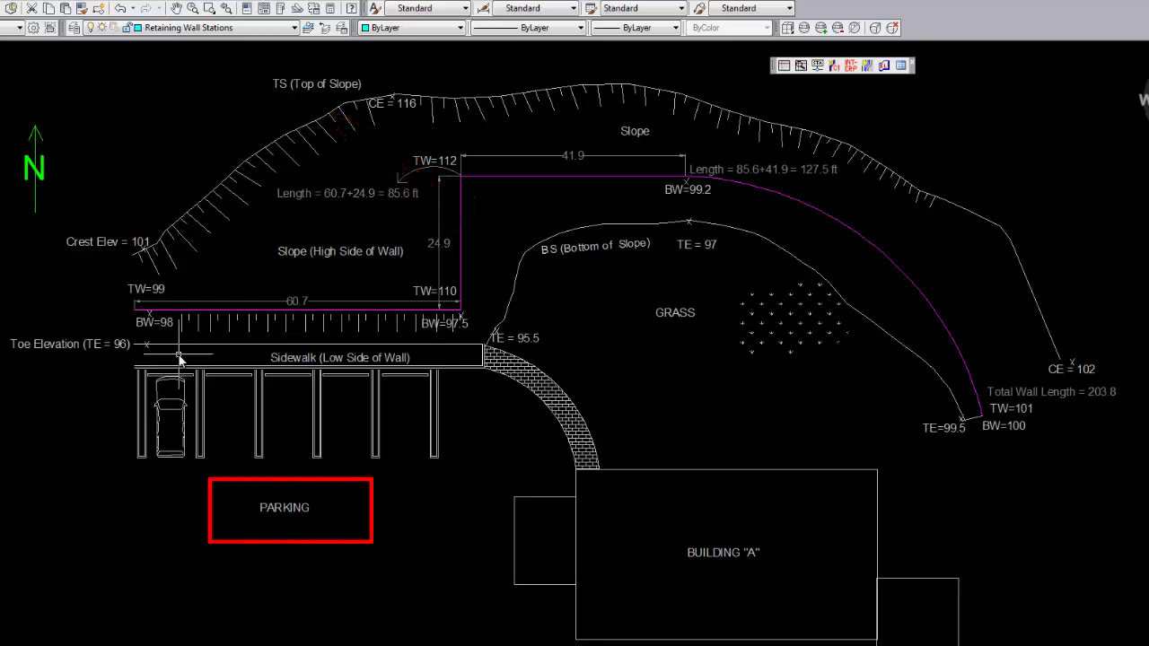
{"action": "mouse_move", "coordinate": [240, 314]}
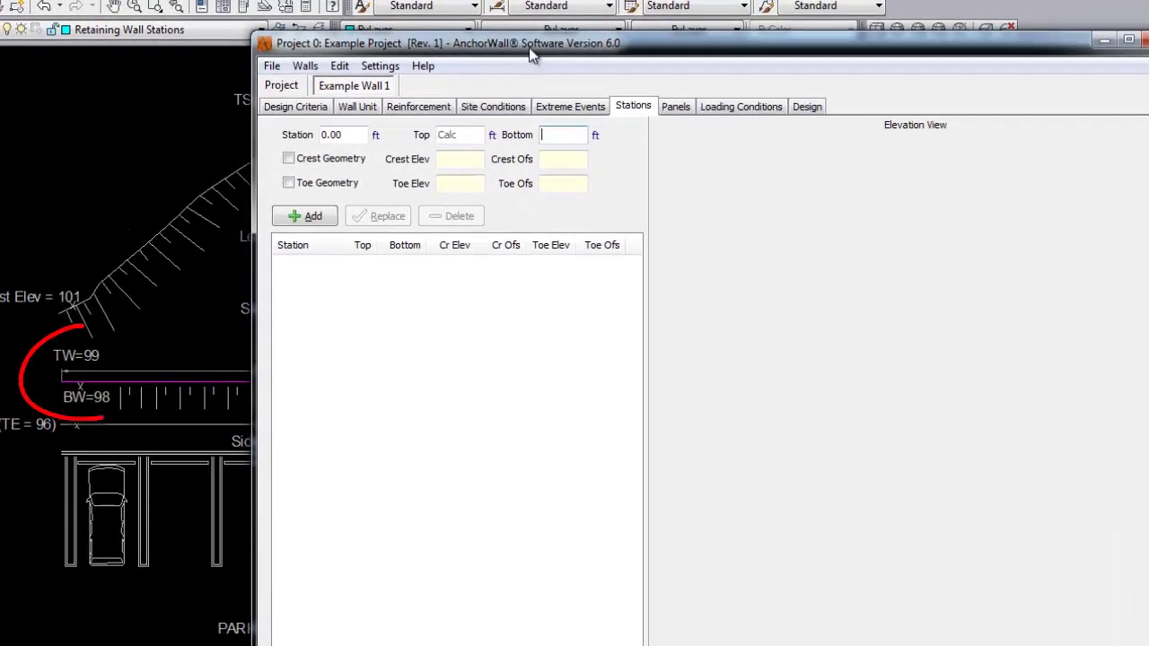
Step: Add station 0.00 ft with top elevation 99 and bottom elevation 98
{"action": "left_click_drag", "start_coordinate": [529, 55], "coordinate": [881, 66]}
{"action": "left_click", "coordinate": [821, 145]}
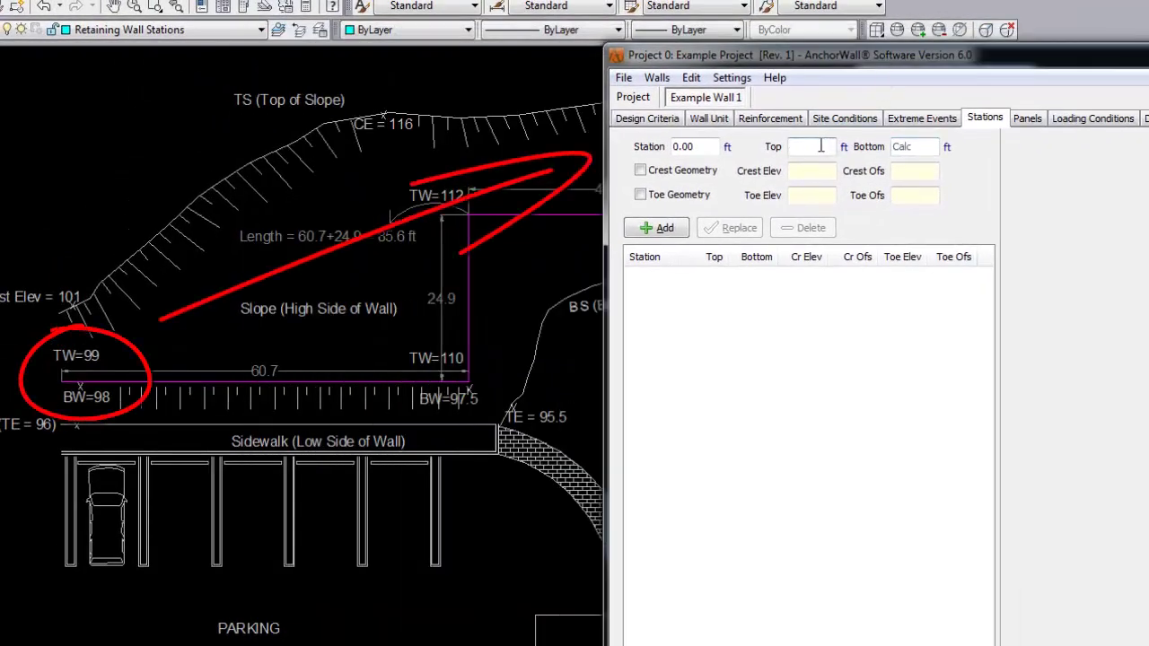
{"action": "type", "text": "99"}
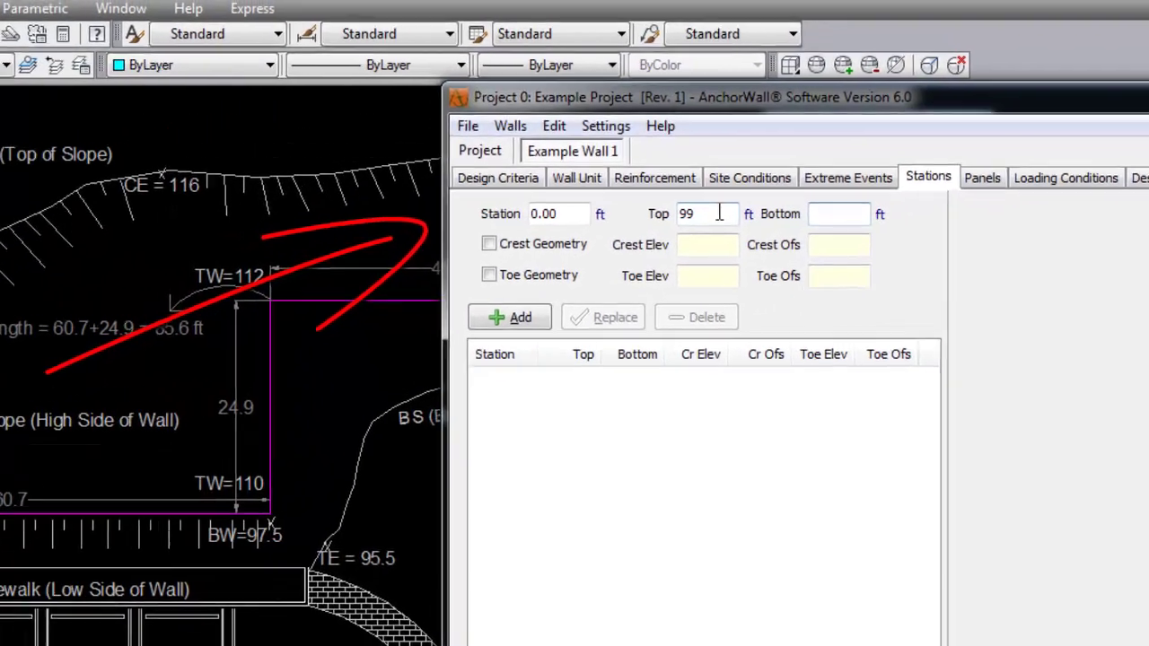
{"action": "key", "text": "Tab"}
{"action": "type", "text": "98"}
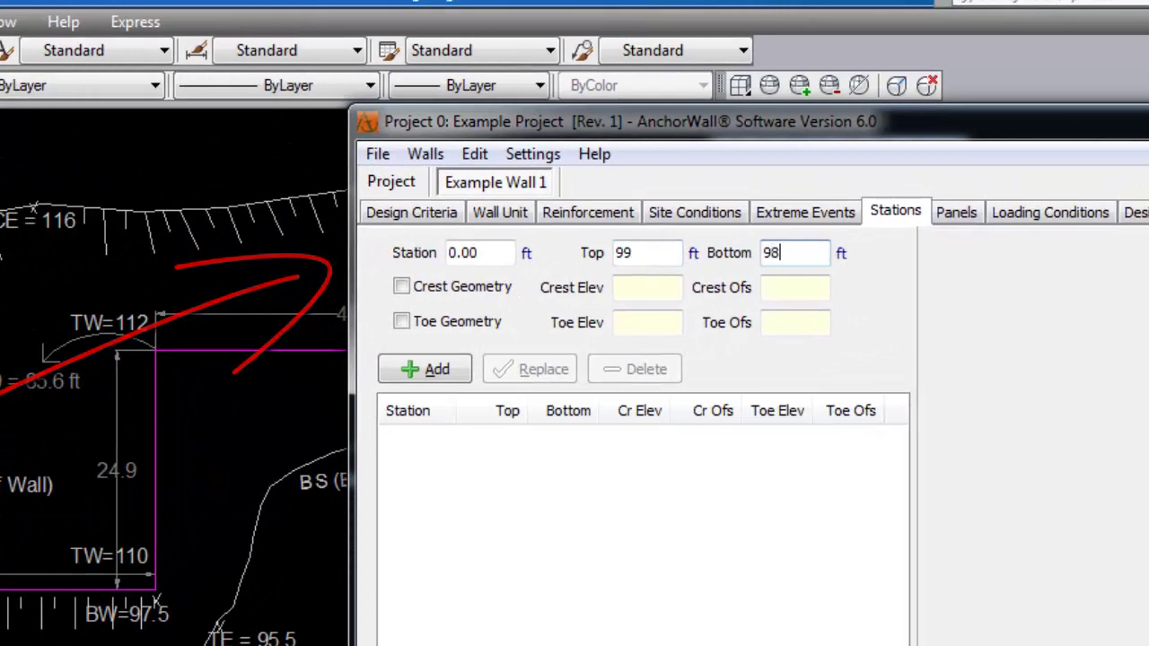
{"action": "left_click", "coordinate": [431, 372]}
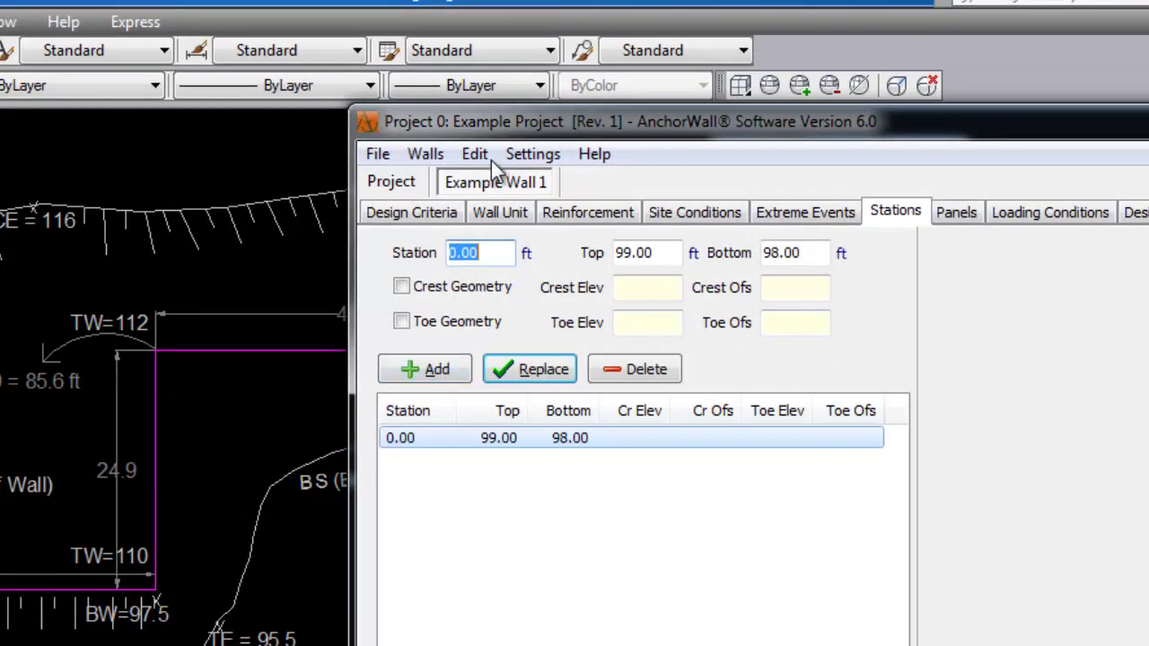
{"action": "left_click_drag", "start_coordinate": [579, 130], "coordinate": [624, 159]}
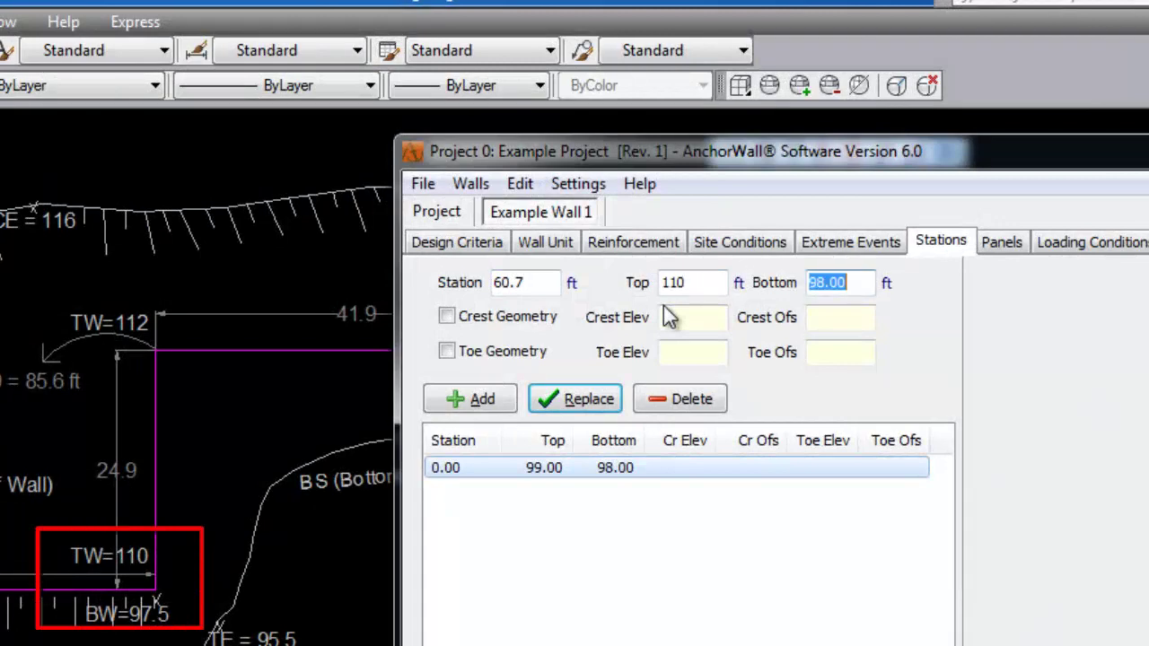
Step: Finish station 60.70 with bottom 97.5, then add 85.60 with top 112 and bottom calculated
{"action": "type", "text": "97.5"}
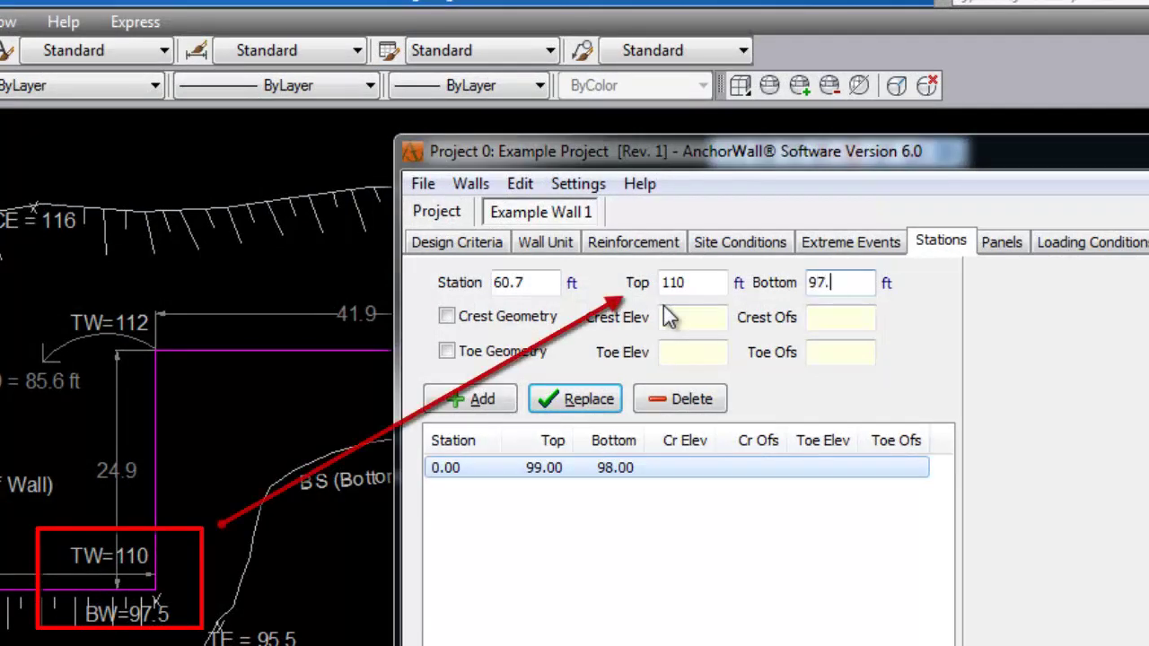
{"action": "left_click", "coordinate": [489, 398]}
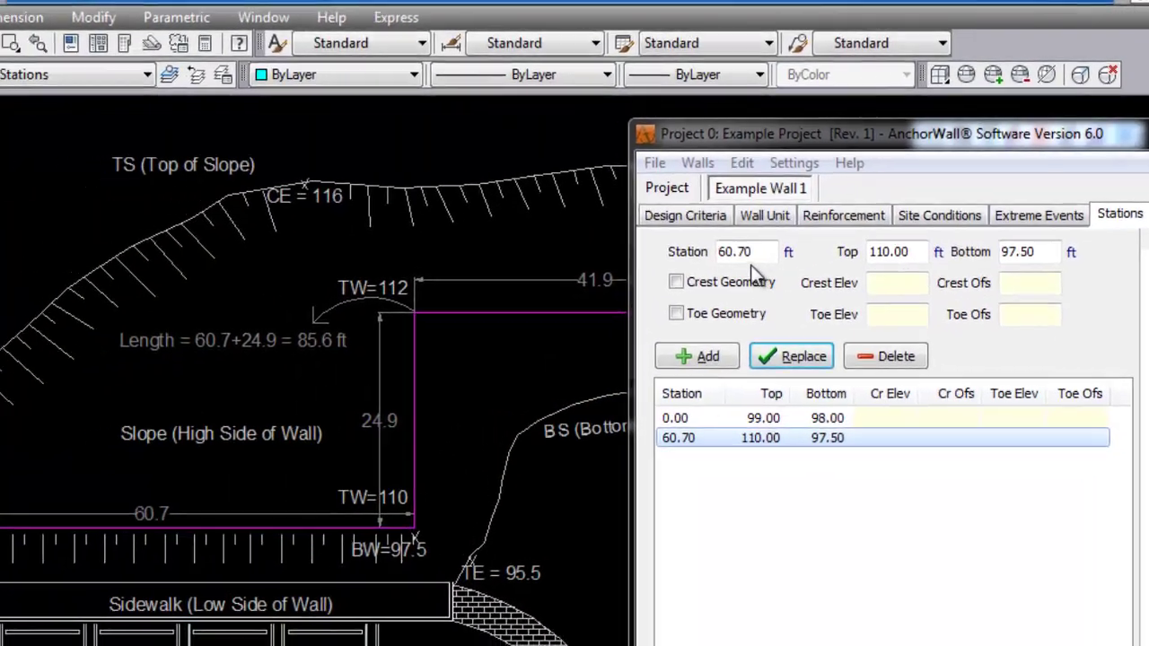
{"action": "left_click", "coordinate": [539, 286]}
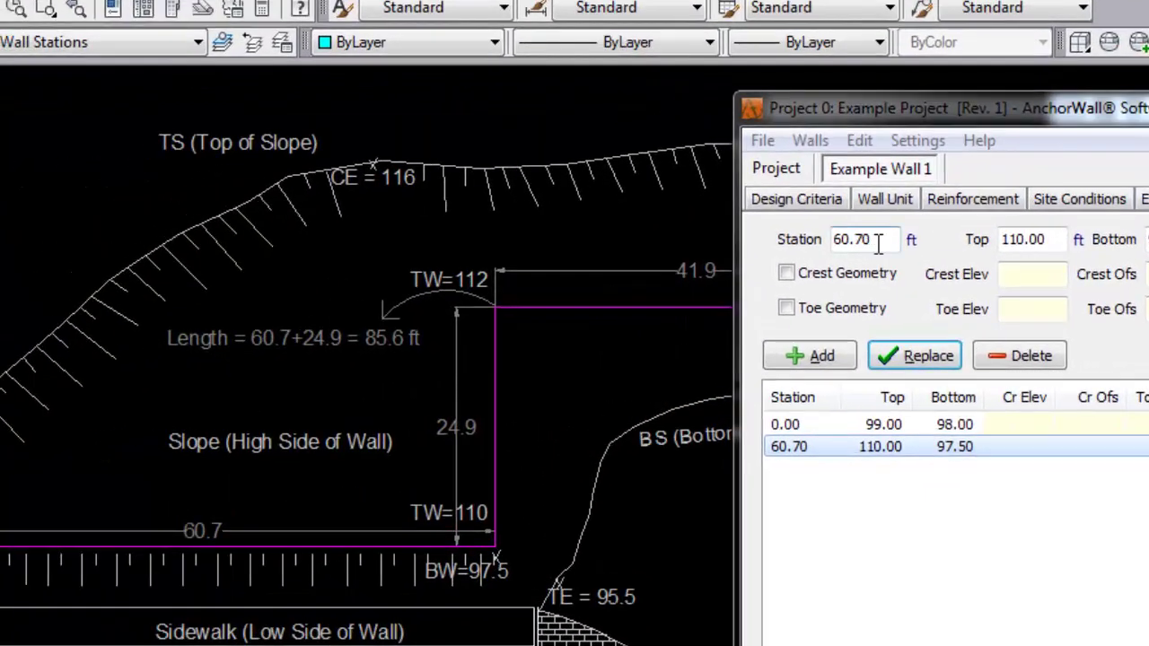
{"action": "left_click_drag", "start_coordinate": [879, 244], "coordinate": [759, 253]}
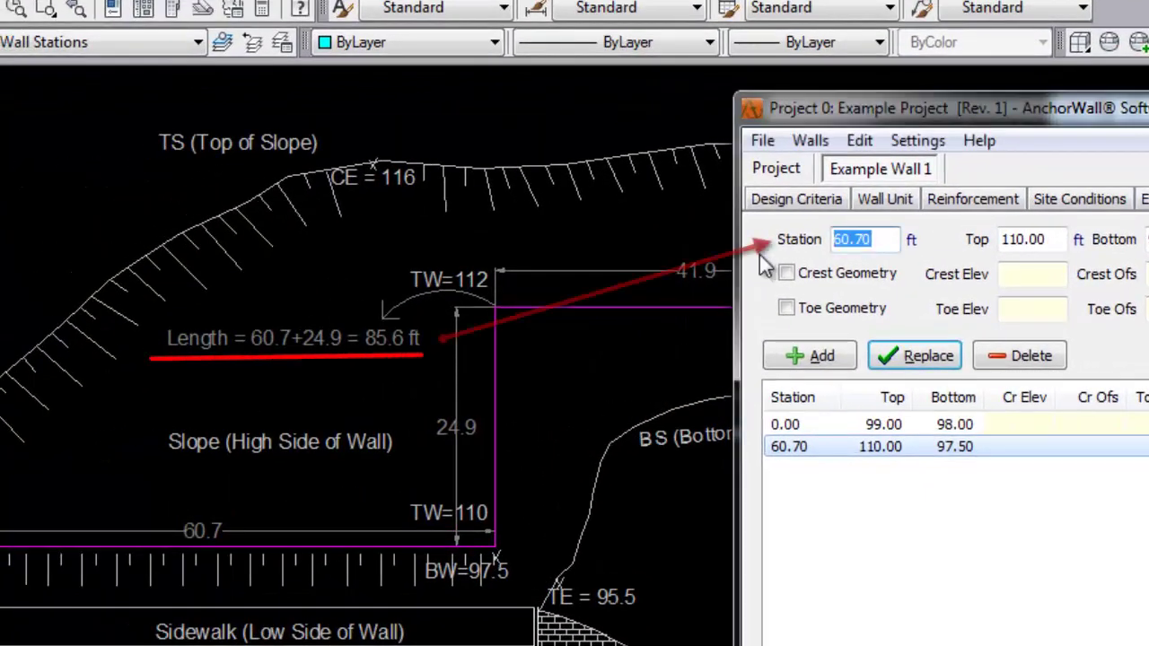
{"action": "type", "text": "85.6"}
{"action": "key", "text": "Tab"}
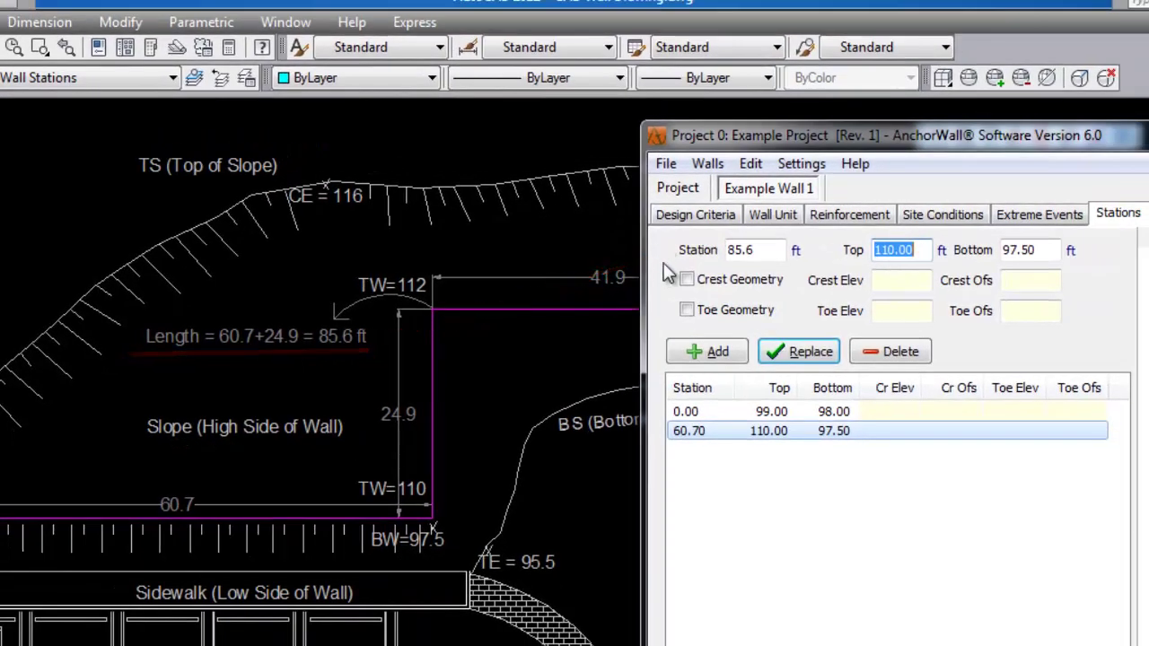
{"action": "type", "text": "112"}
{"action": "key", "text": "Tab"}
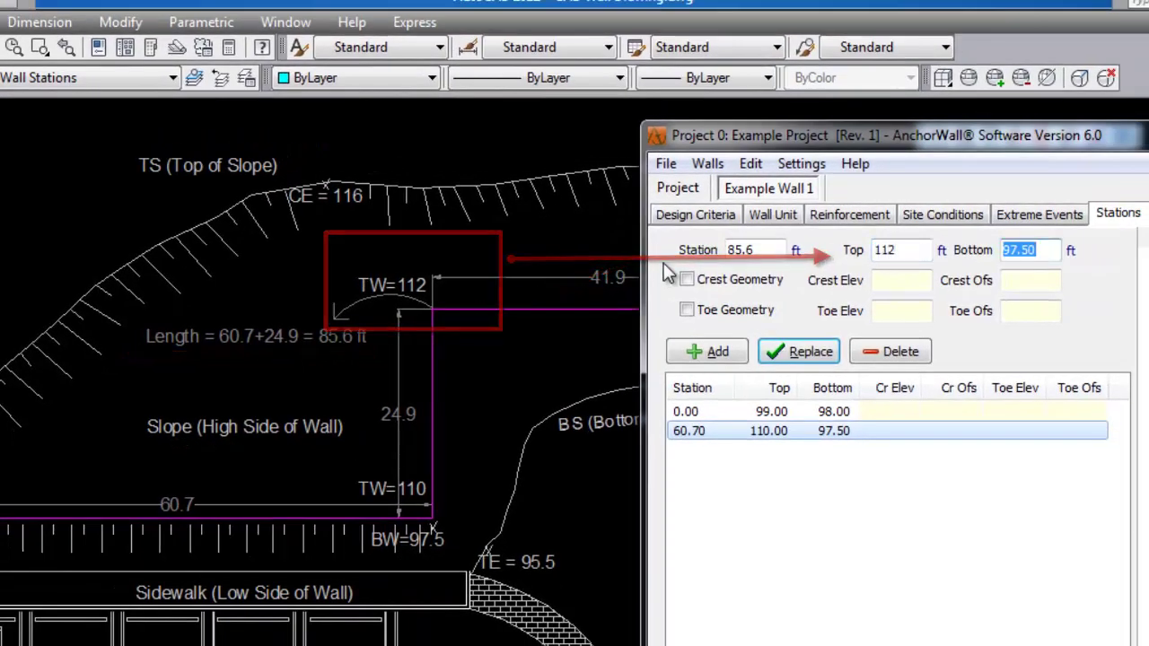
{"action": "key", "text": "BackSpace"}
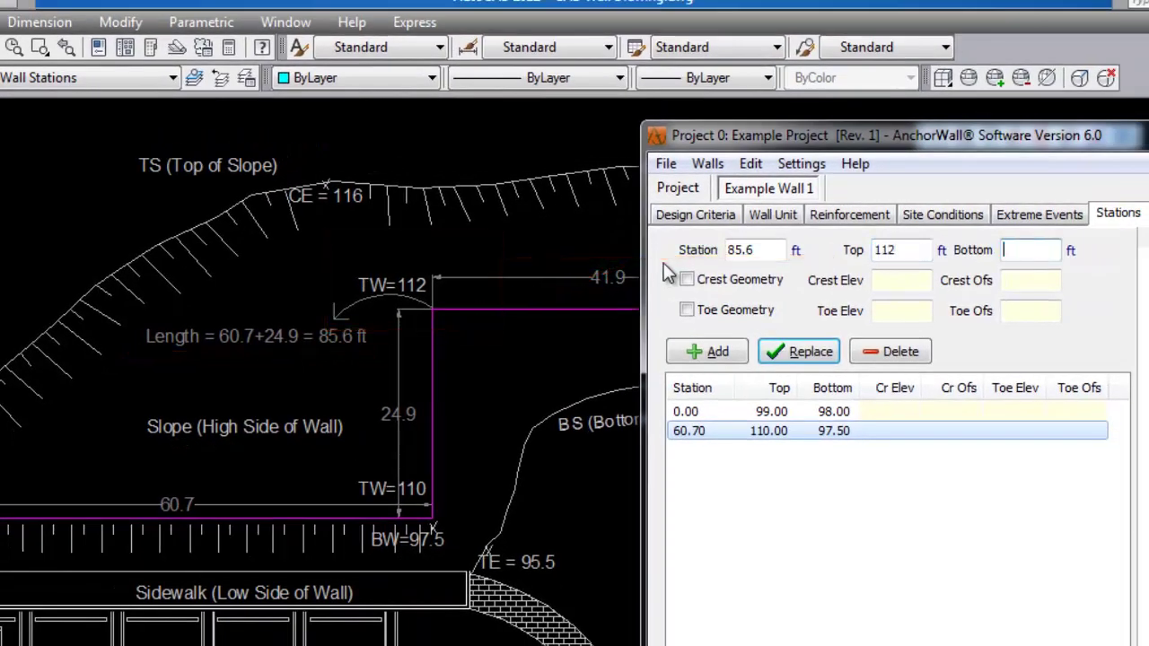
{"action": "left_click", "coordinate": [703, 354]}
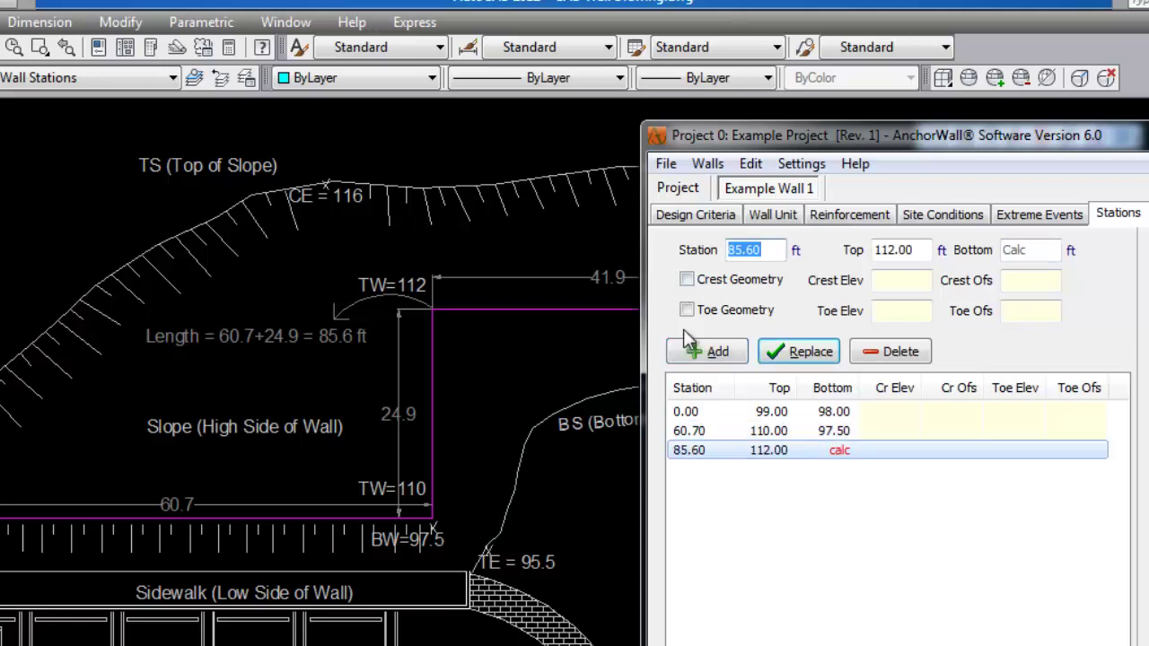
{"action": "mouse_move", "coordinate": [872, 141]}
{"action": "left_mouse_down"}
{"action": "mouse_move", "coordinate": [1122, 159]}
{"action": "mouse_move", "coordinate": [1071, 328]}
{"action": "left_mouse_up"}
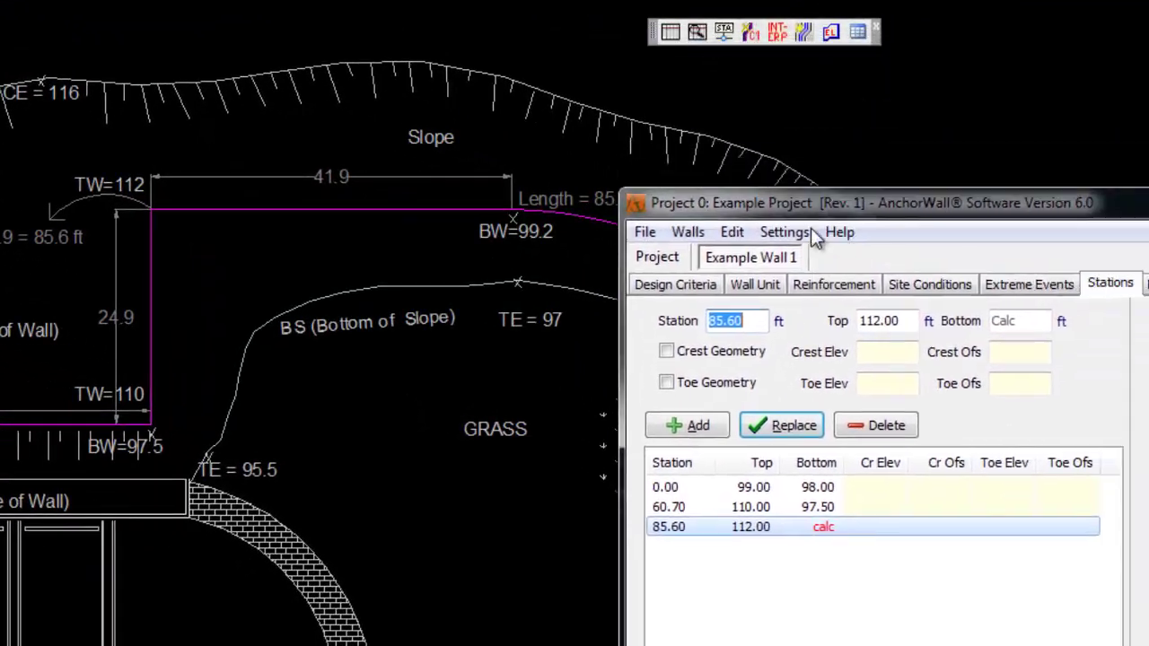
Step: Add station 127.50 ft with top calculated and bottom elevation 99.2
{"action": "mouse_move", "coordinate": [811, 228]}
{"action": "left_mouse_down"}
{"action": "mouse_move", "coordinate": [642, 298]}
{"action": "mouse_move", "coordinate": [632, 316]}
{"action": "left_mouse_up"}
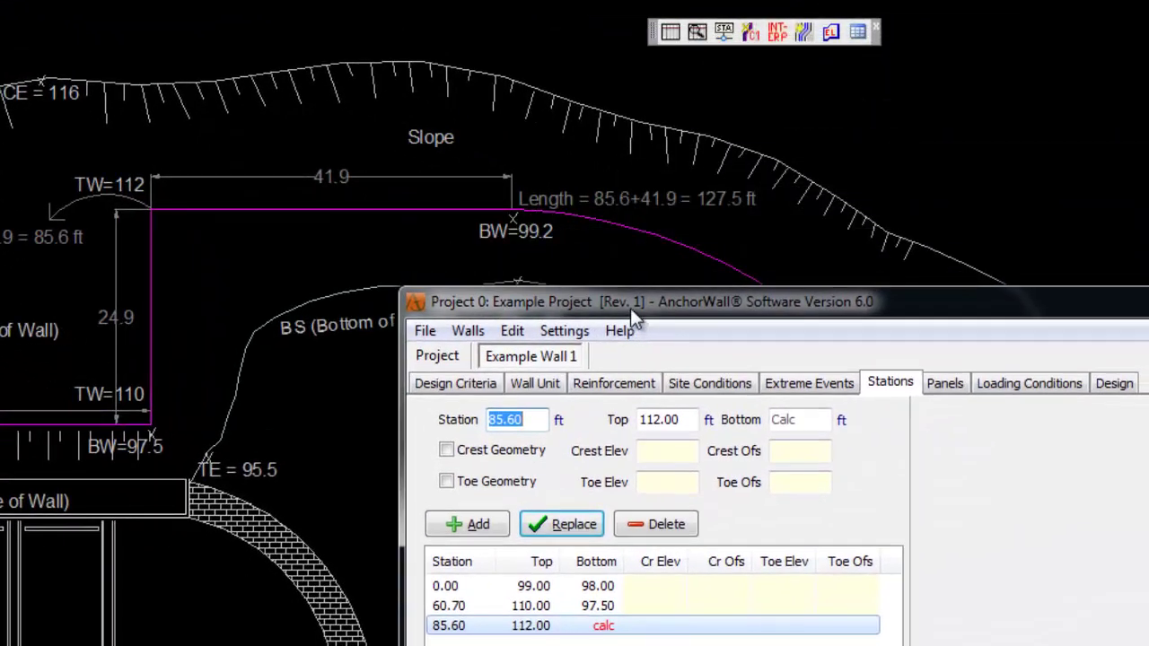
{"action": "type", "text": "127.5"}
{"action": "key", "text": "Tab"}
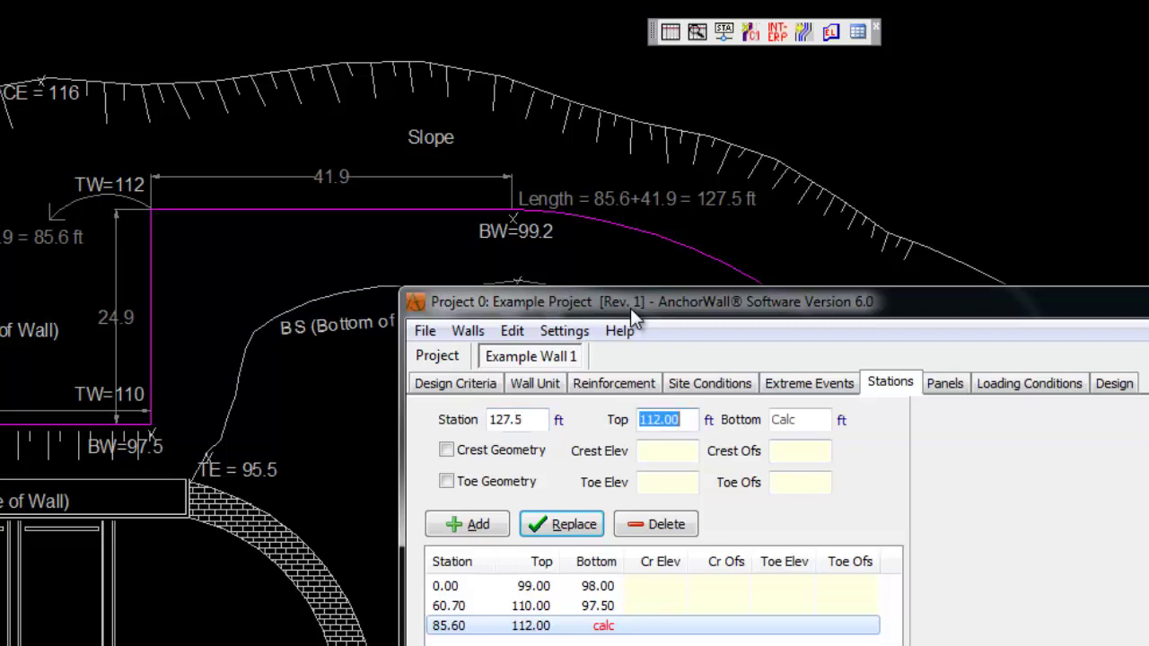
{"action": "key", "text": "Delete"}
{"action": "key", "text": "Tab"}
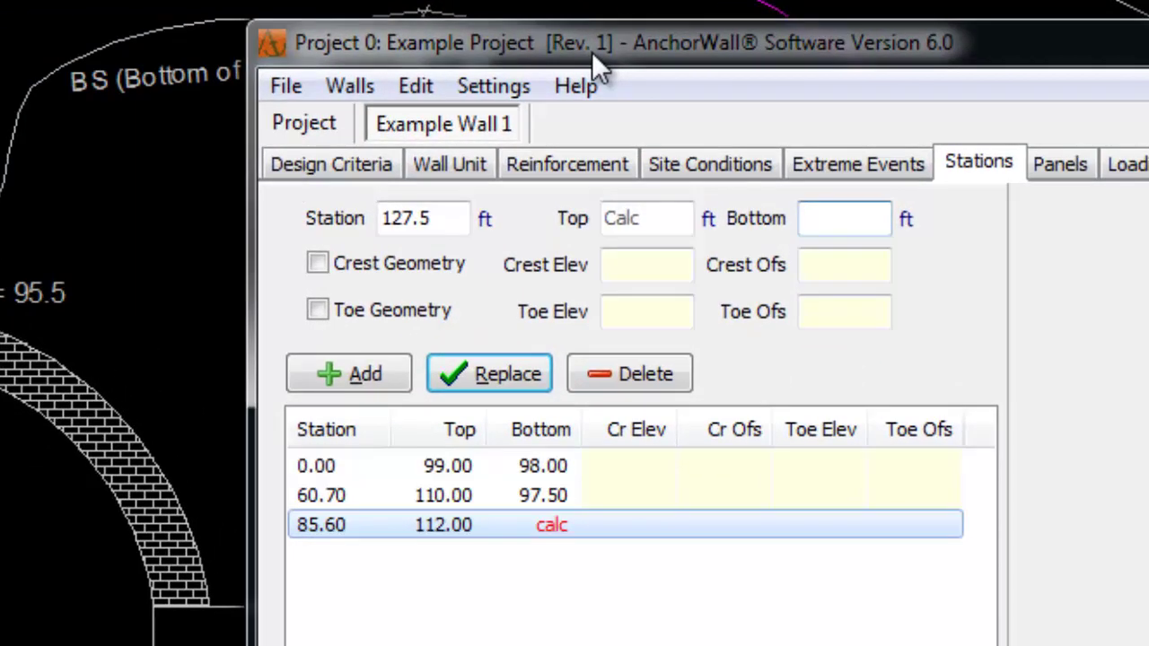
{"action": "type", "text": "99.2"}
{"action": "left_click", "coordinate": [367, 377]}
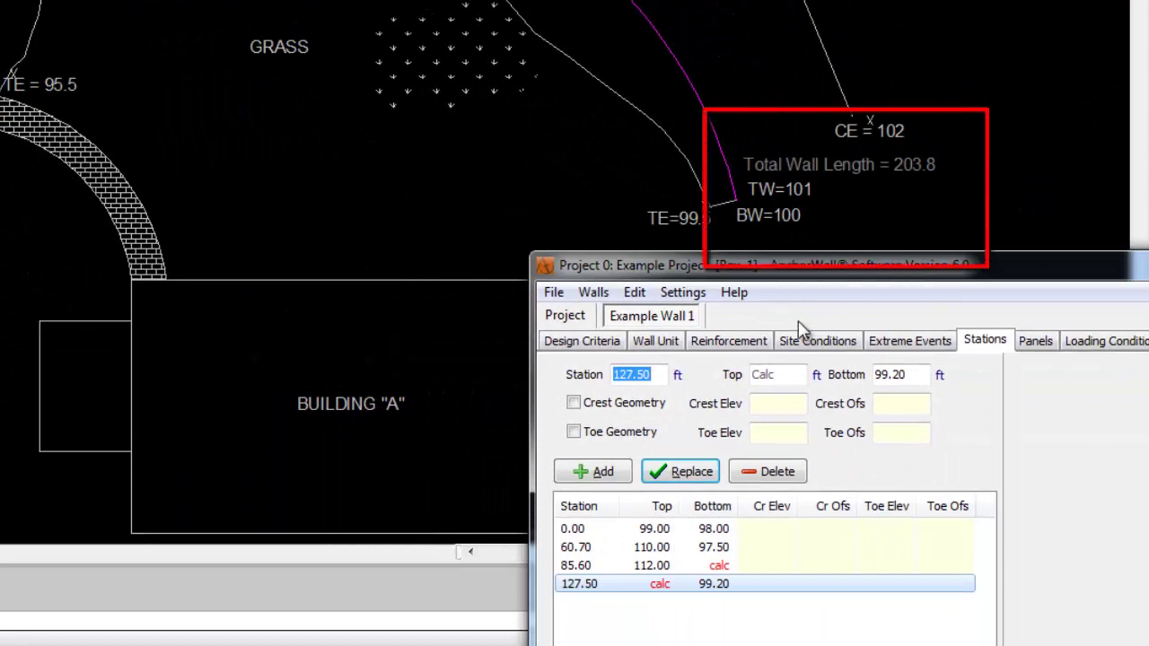
Step: Add station 203.80 ft with top elevation 101 and bottom elevation 100
{"action": "type", "text": "2"}
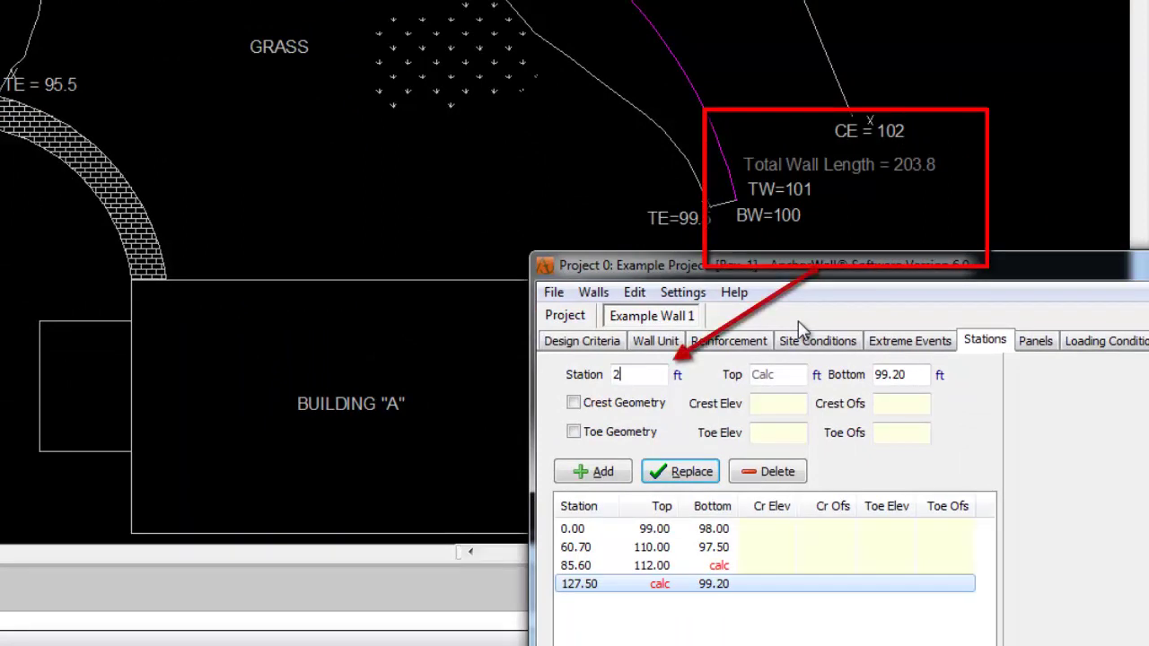
{"action": "type", "text": "03.8"}
{"action": "key", "text": "Tab"}
{"action": "type", "text": "101"}
{"action": "key", "text": "Tab"}
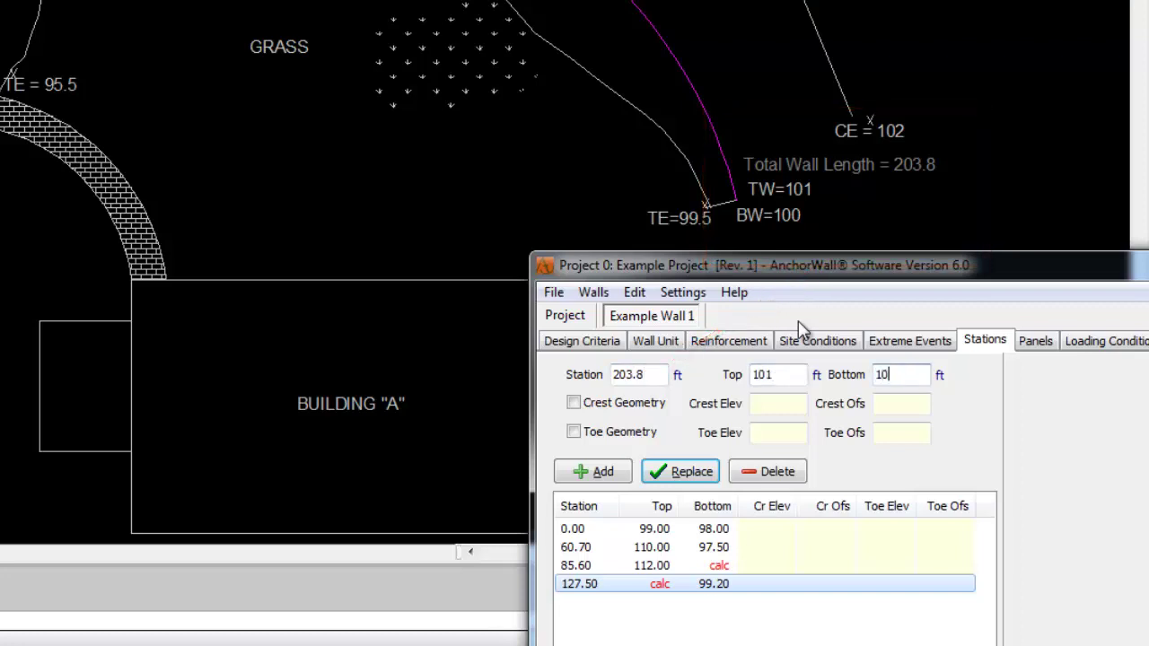
{"action": "type", "text": "0"}
{"action": "left_click", "coordinate": [592, 473]}
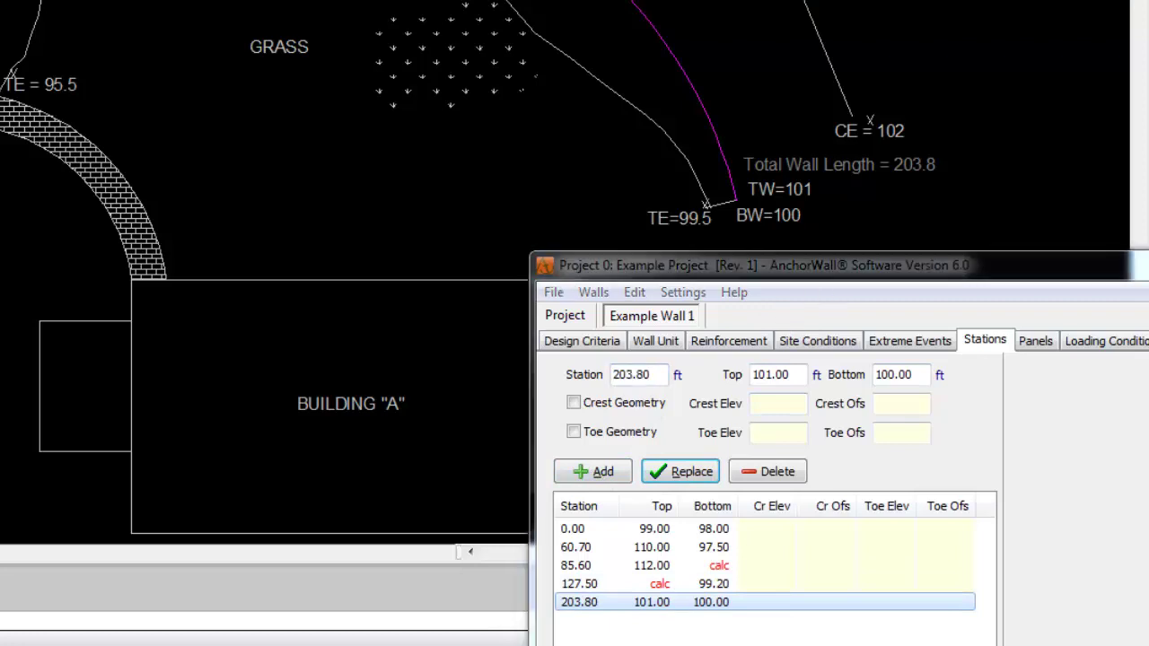
{"action": "left_click_drag", "start_coordinate": [987, 252], "coordinate": [1052, 3]}
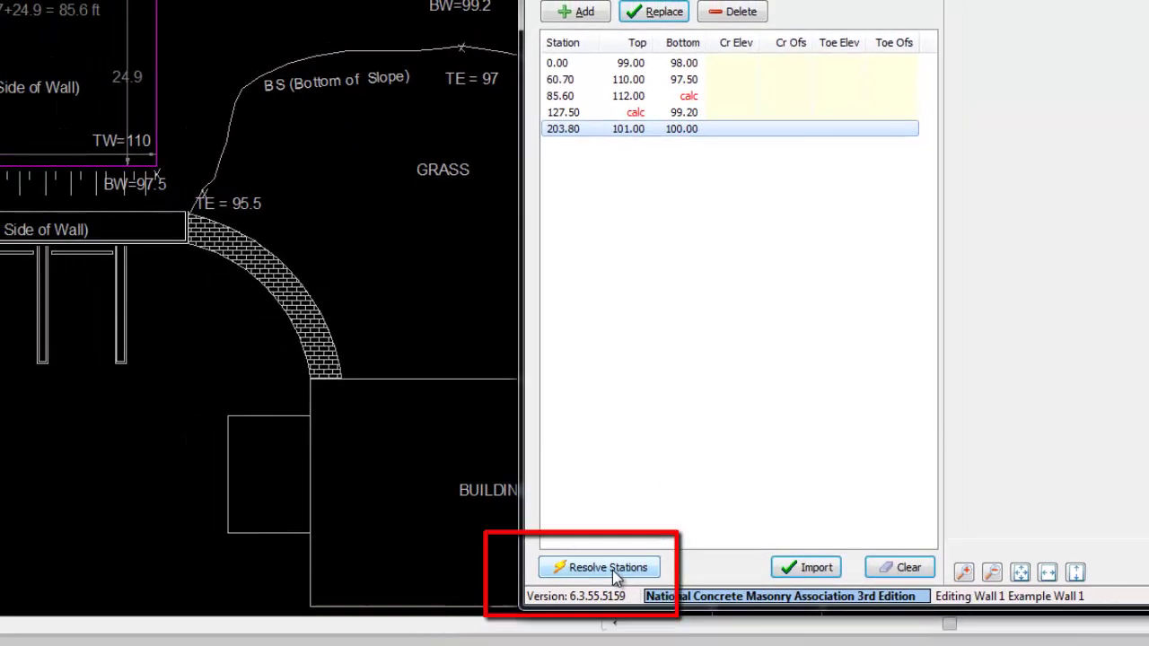
Step: Resolve stations to bottom 98.13 at 85.60 and top 108.10 at 127.50, profile at true scale, fitted vertically
{"action": "left_click", "coordinate": [612, 568]}
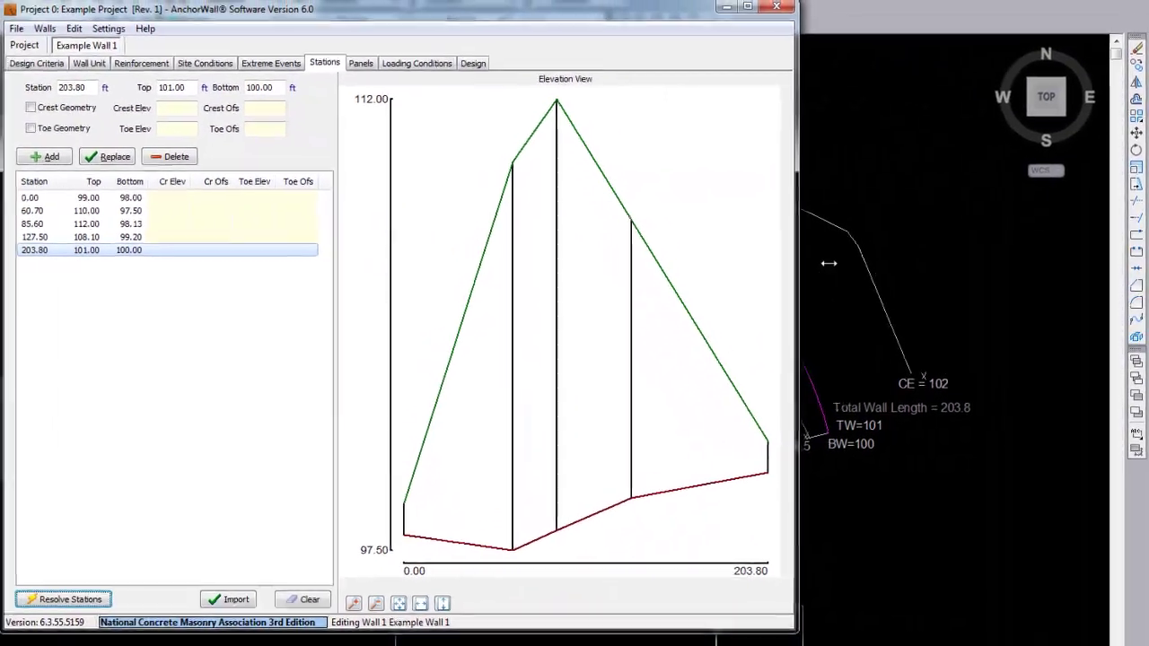
{"action": "left_click_drag", "start_coordinate": [828, 263], "coordinate": [1092, 296]}
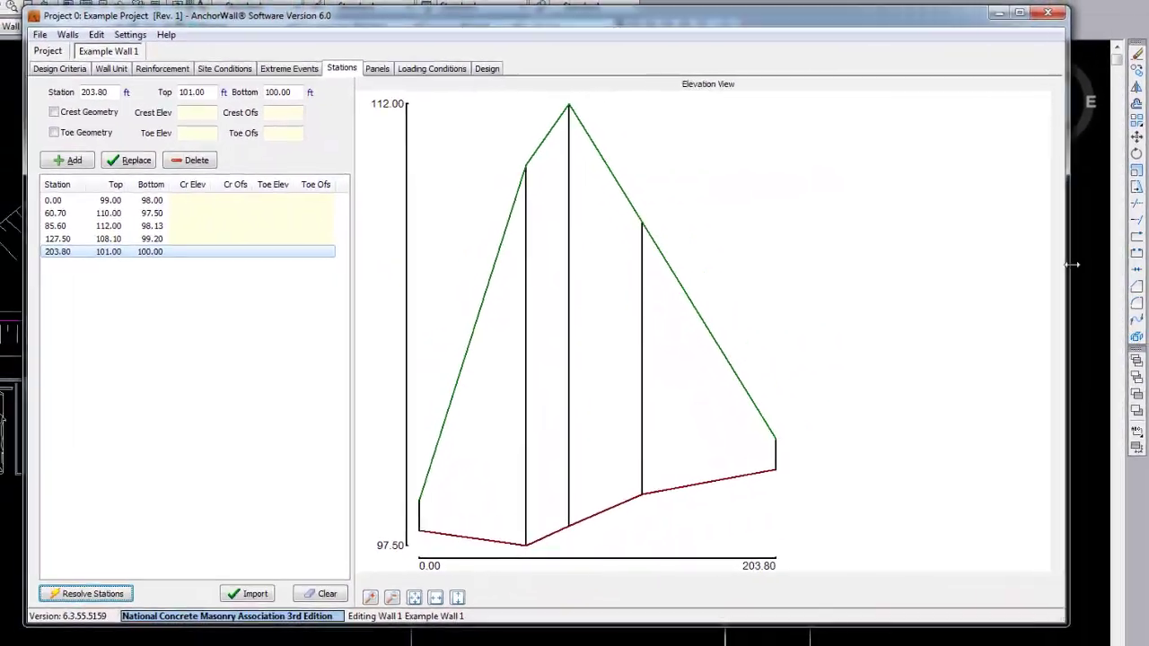
{"action": "left_click", "coordinate": [435, 598]}
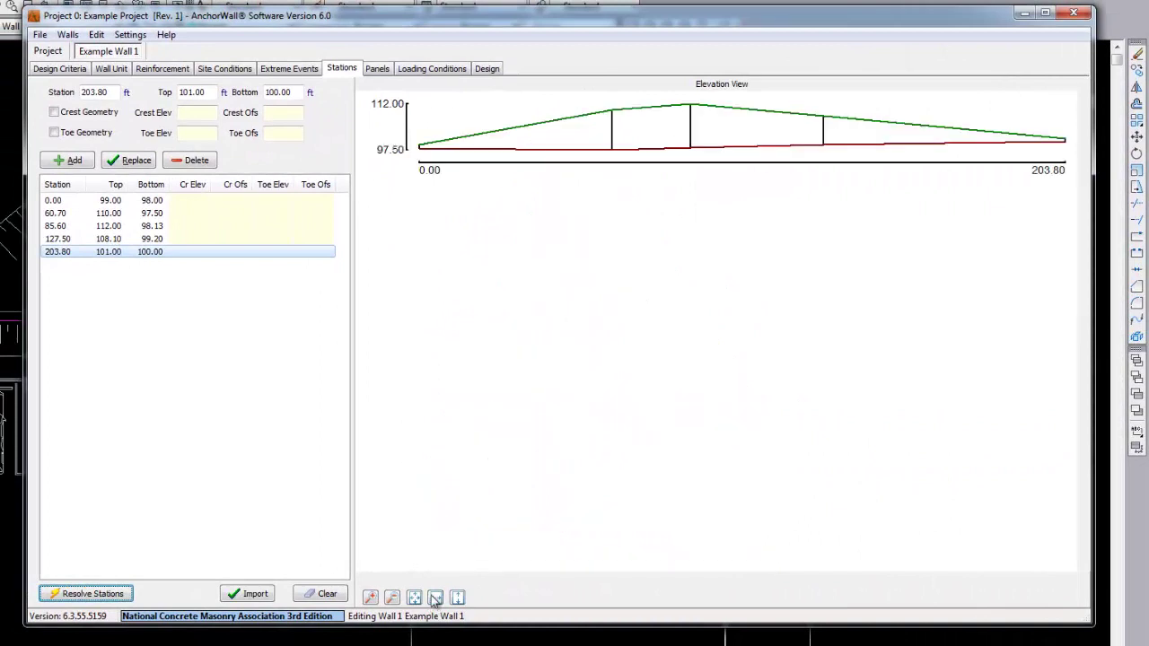
{"action": "left_click", "coordinate": [414, 598]}
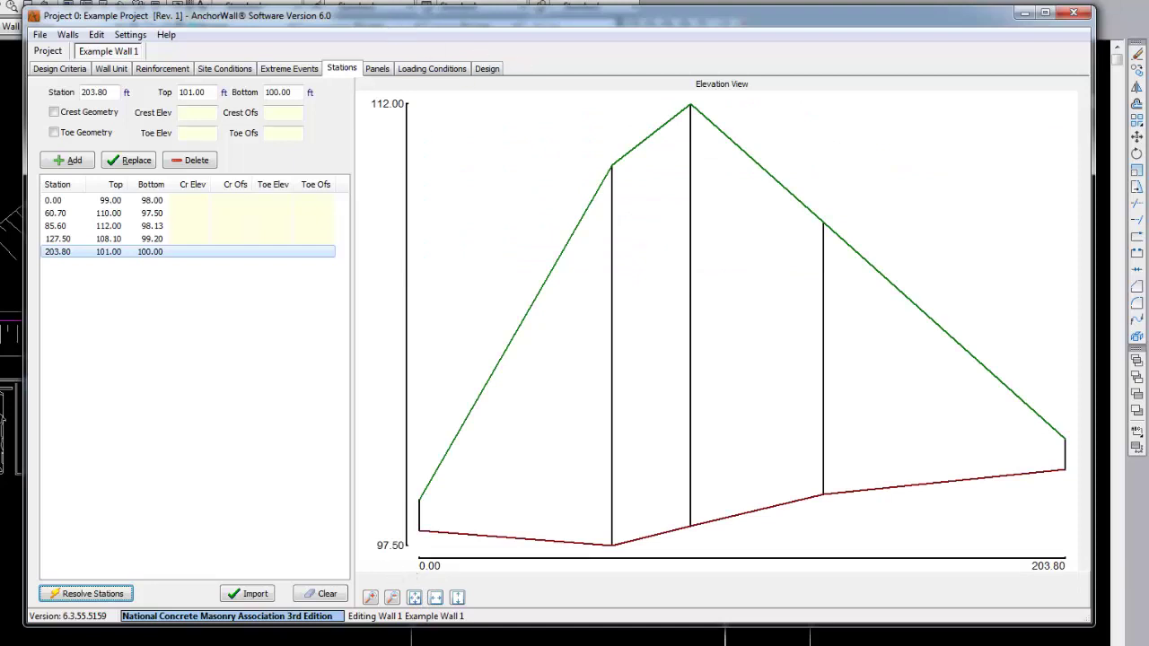
{"action": "mouse_move", "coordinate": [521, 22]}
{"action": "left_mouse_down"}
{"action": "mouse_move", "coordinate": [591, 34]}
{"action": "mouse_move", "coordinate": [510, 32]}
{"action": "left_mouse_up"}
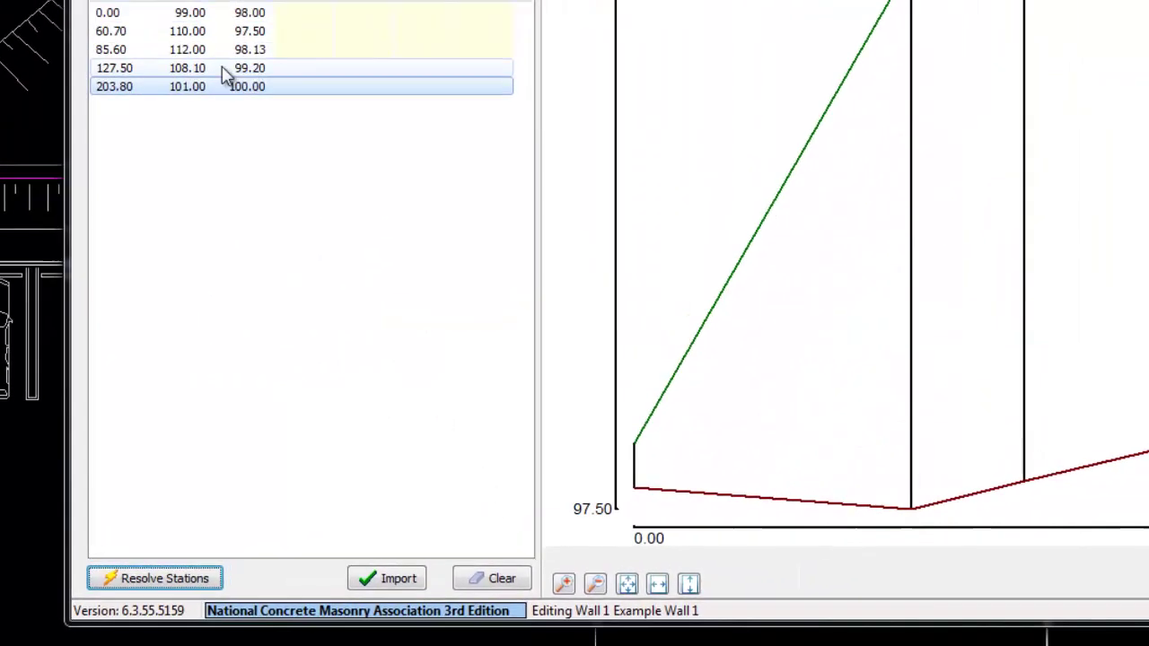
{"action": "left_click", "coordinate": [117, 101]}
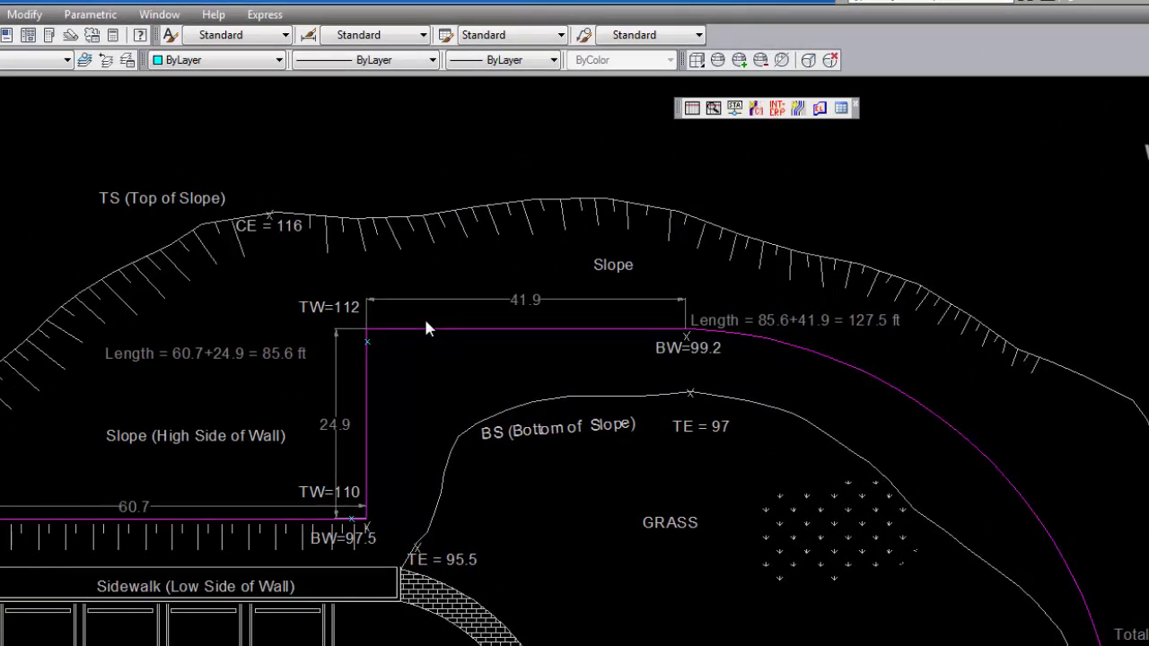
{"action": "mouse_move", "coordinate": [445, 334]}
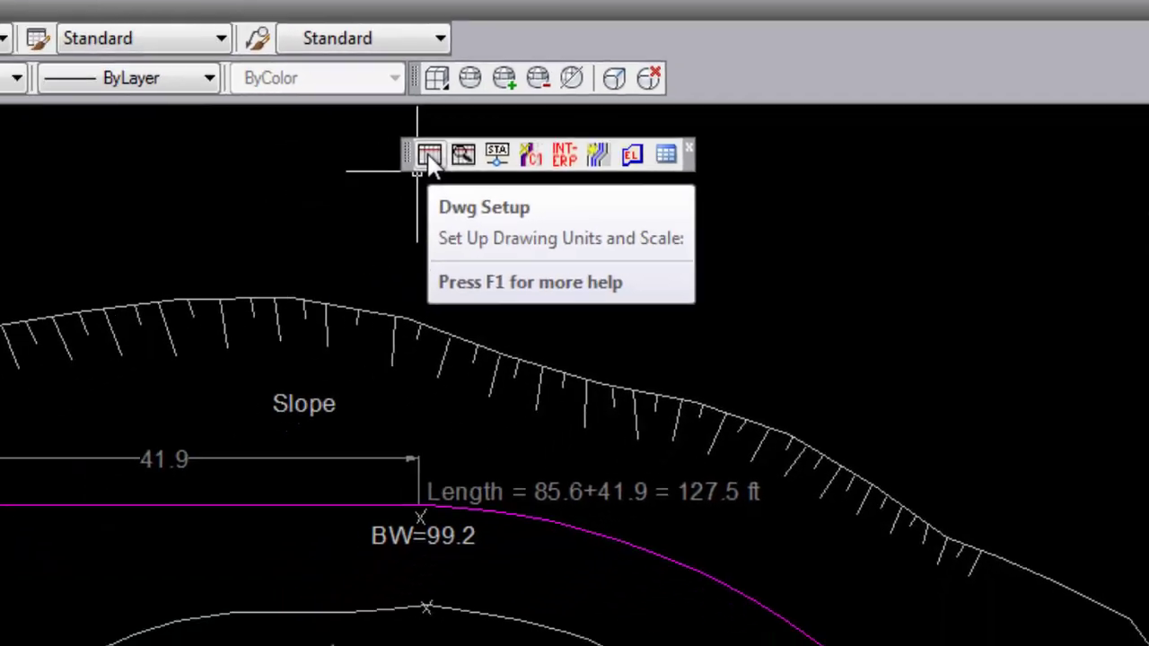
Step: Set the drawing setup to feet with a 1:50 annotation scale
{"action": "left_click", "coordinate": [347, 191]}
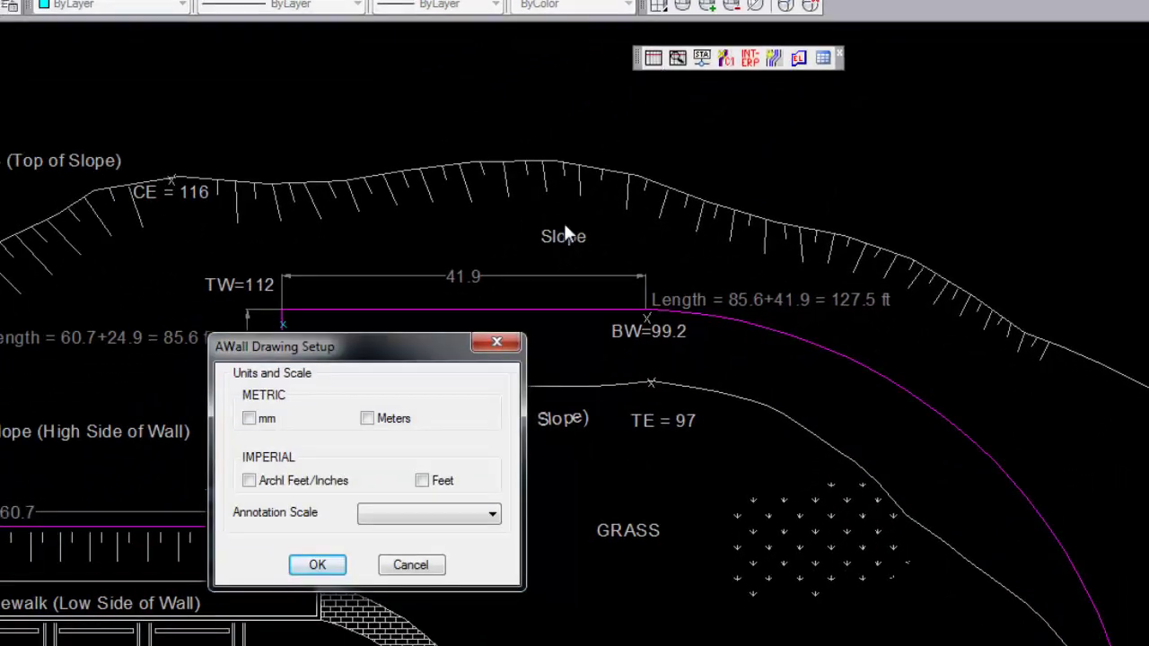
{"action": "left_click", "coordinate": [422, 480]}
{"action": "left_click", "coordinate": [483, 516]}
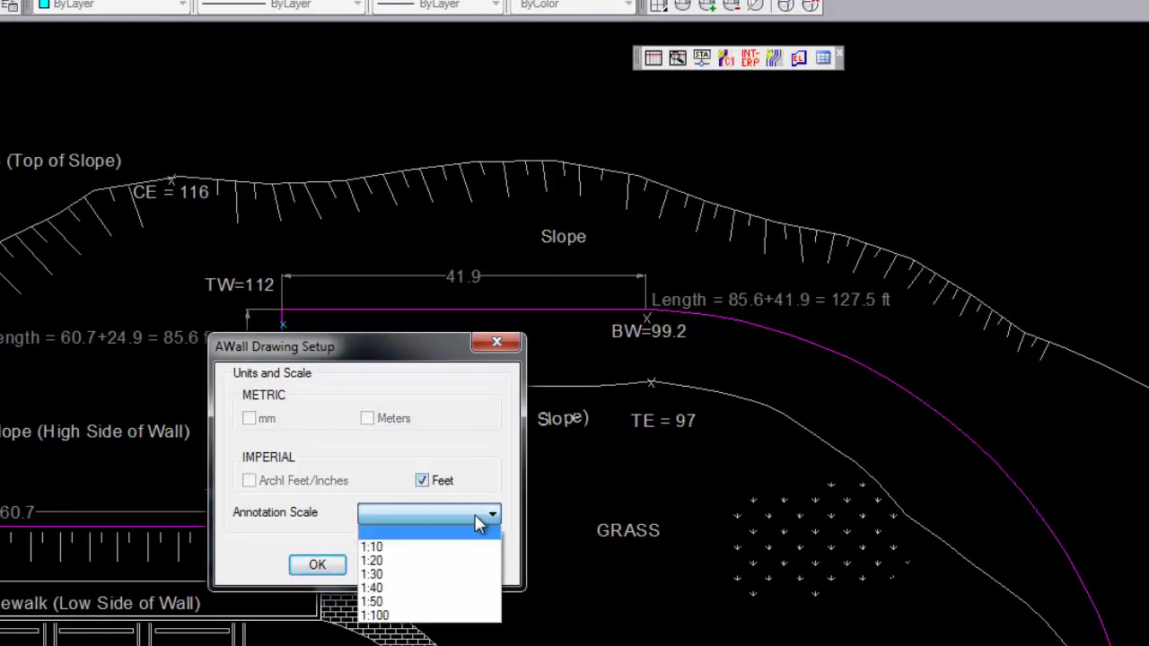
{"action": "left_click", "coordinate": [388, 595]}
{"action": "left_click", "coordinate": [316, 565]}
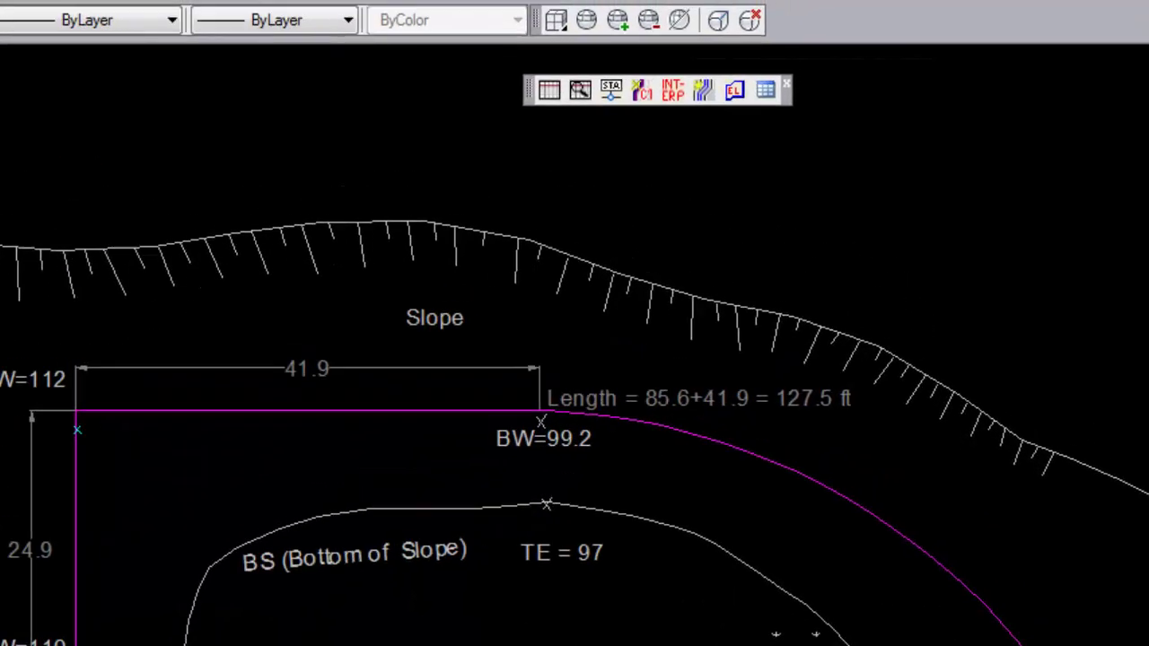
Step: Label the wall's starting station with top of wall 99 and bottom of wall 98
{"action": "left_click", "coordinate": [451, 148]}
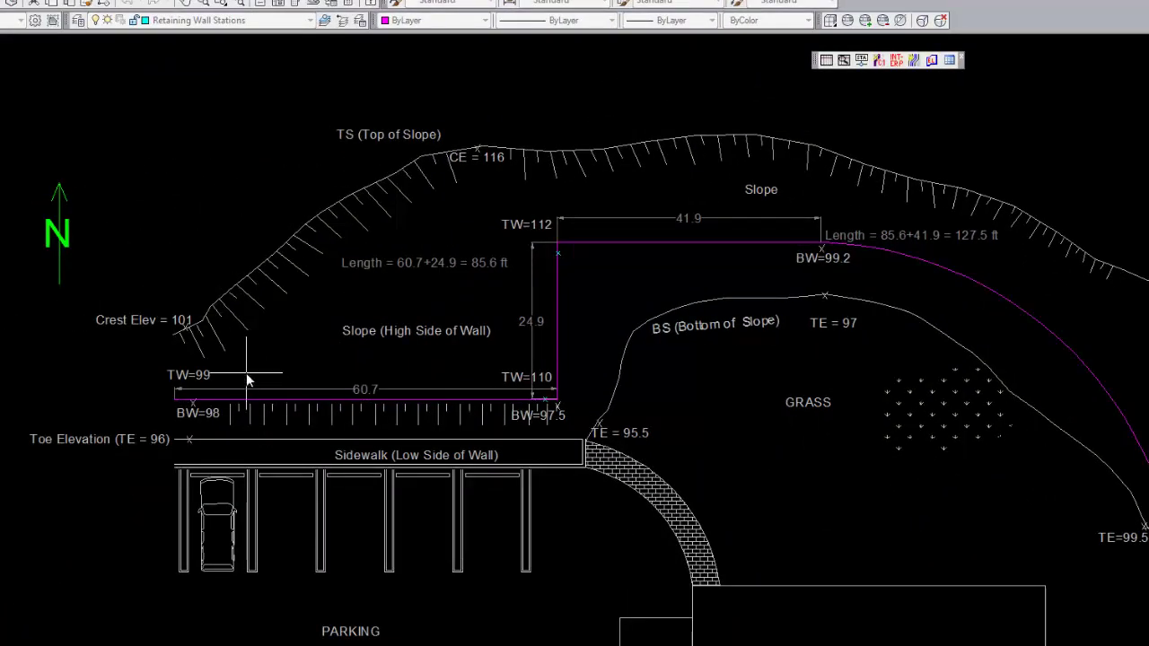
{"action": "scroll", "coordinate": [175, 397], "scroll_direction": "up", "scroll_amount": 3}
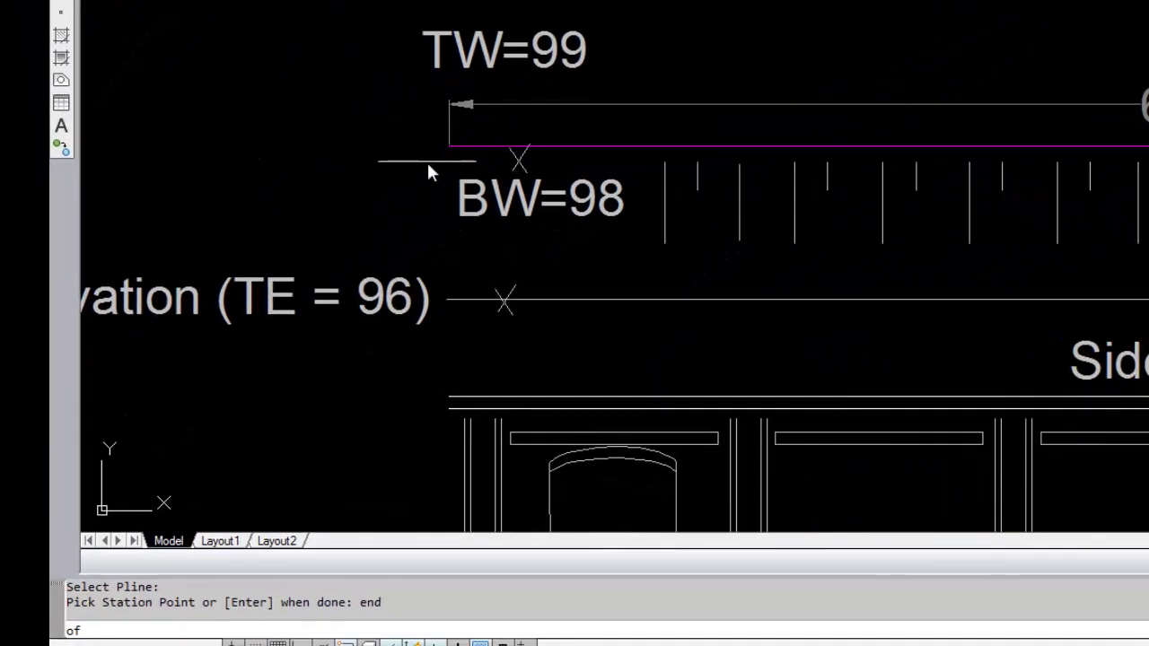
{"action": "scroll", "coordinate": [428, 166], "scroll_direction": "up", "scroll_amount": 2}
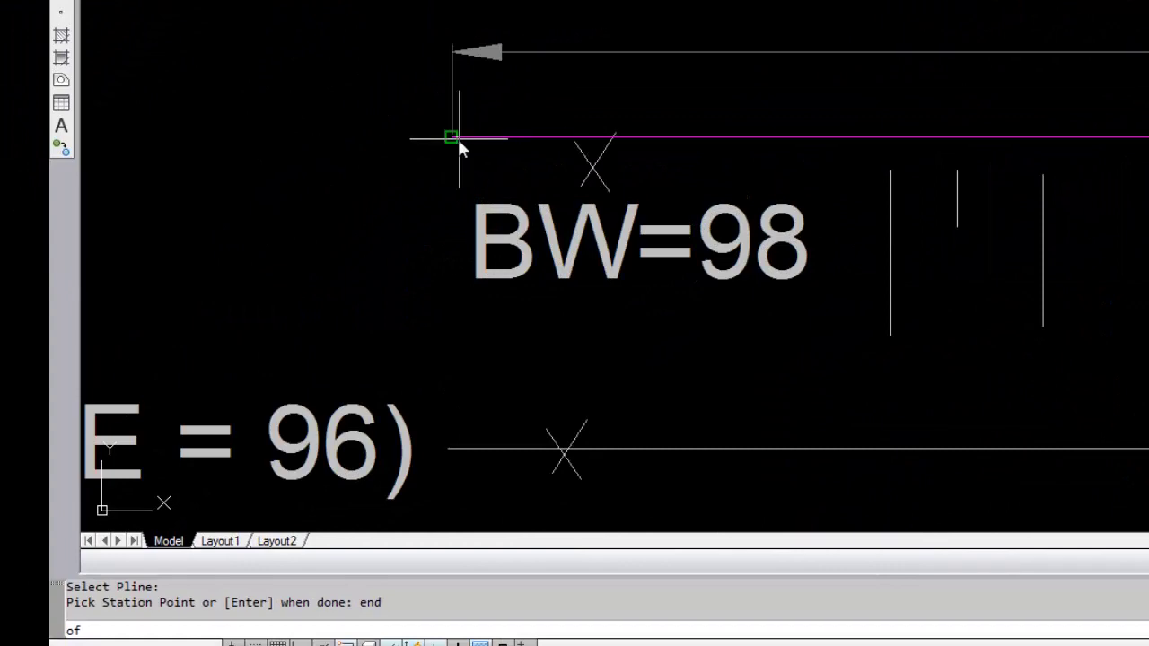
{"action": "left_click", "coordinate": [456, 138]}
{"action": "type", "text": "99"}
{"action": "key", "text": "Return"}
{"action": "type", "text": "98"}
{"action": "key", "text": "Return"}
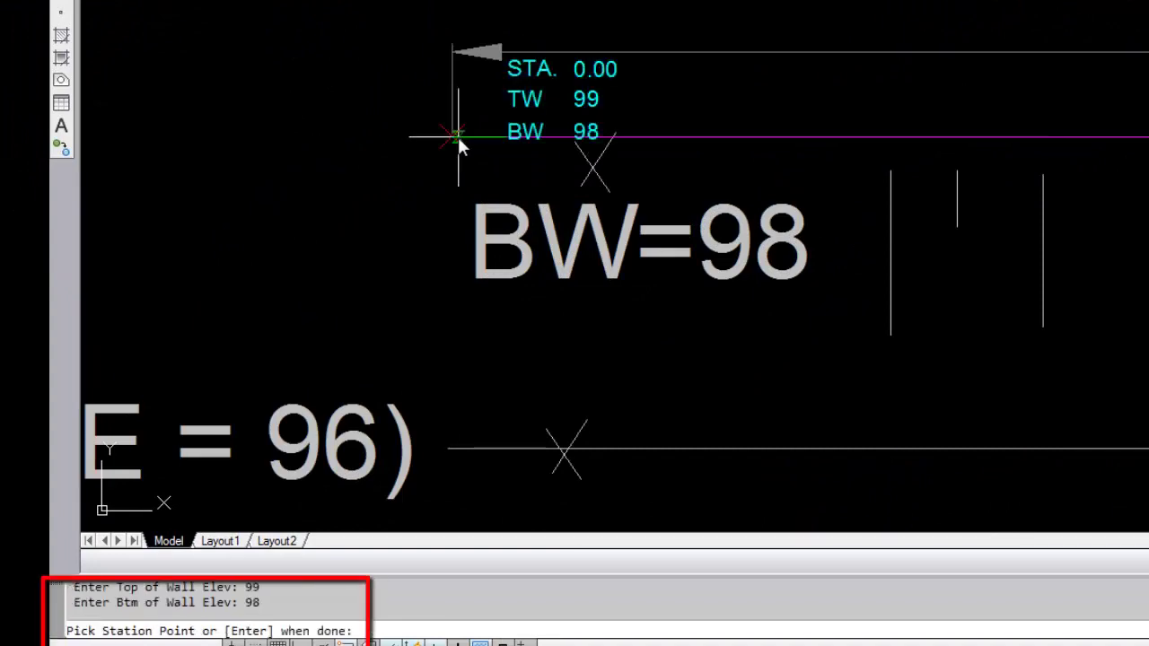
Step: Label the wall corner station with top of wall 110 and bottom of wall 97.5
{"action": "scroll", "coordinate": [300, 114], "scroll_direction": "down", "scroll_amount": 5}
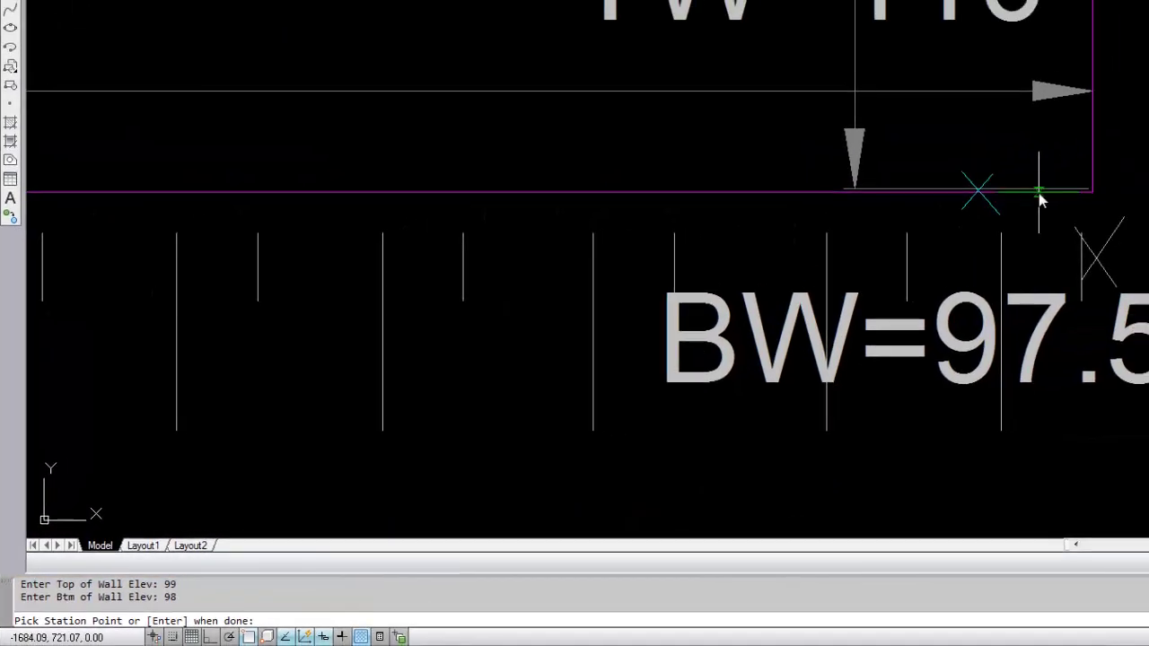
{"action": "left_click", "coordinate": [1038, 193]}
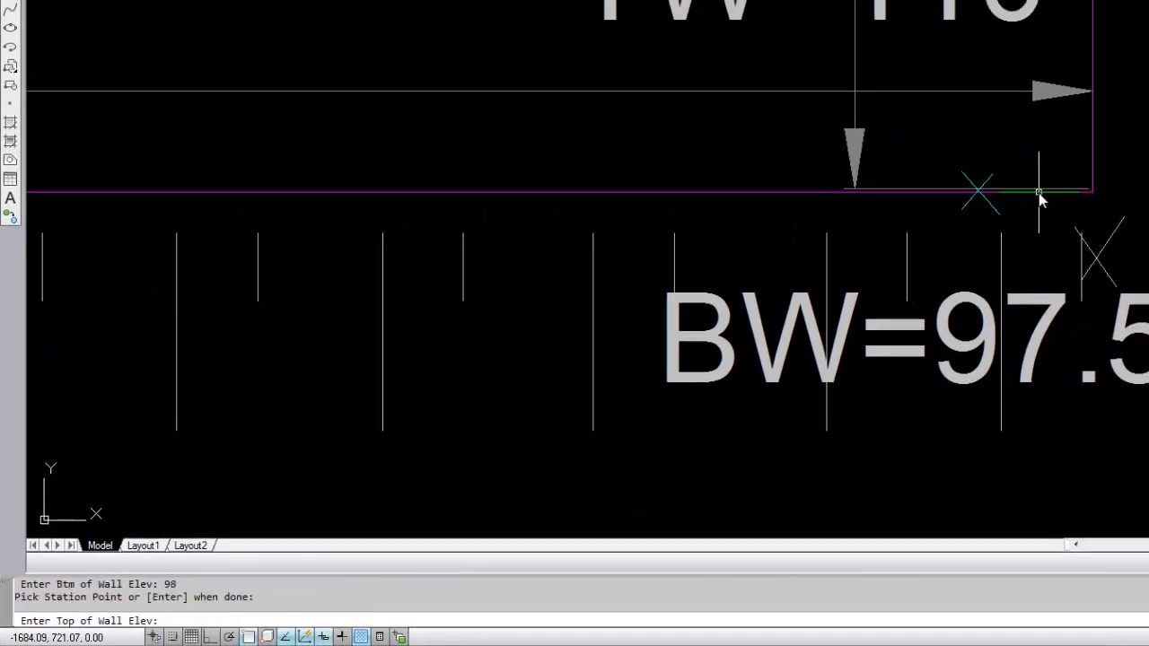
{"action": "type", "text": "110"}
{"action": "key", "text": "Return"}
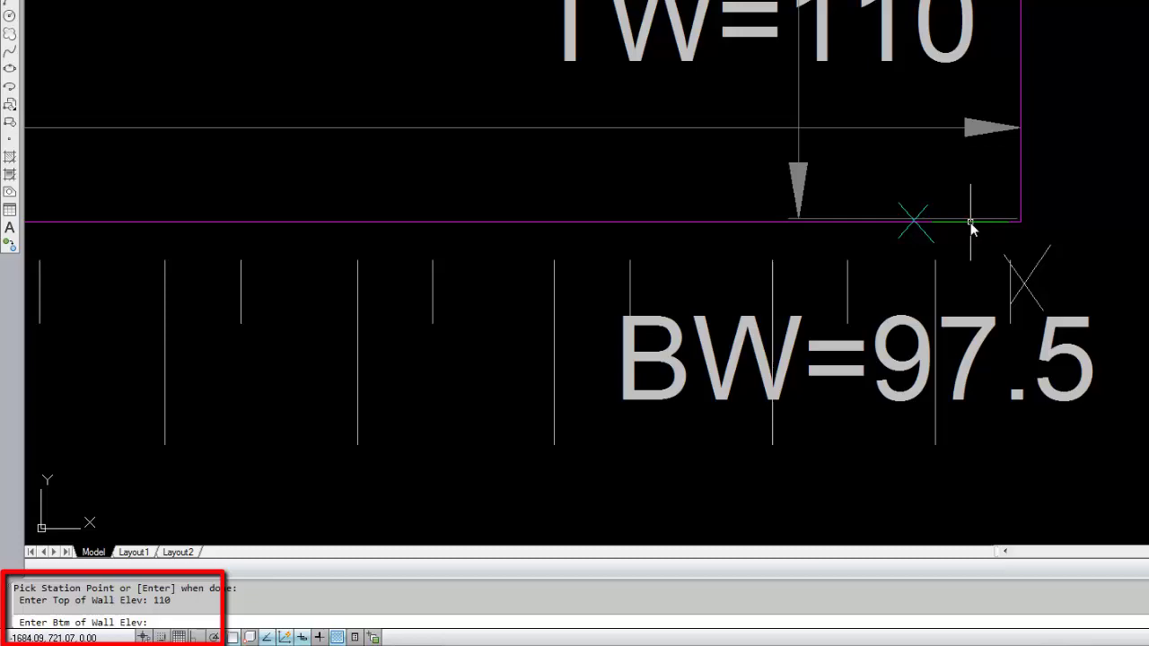
{"action": "type", "text": "97.5"}
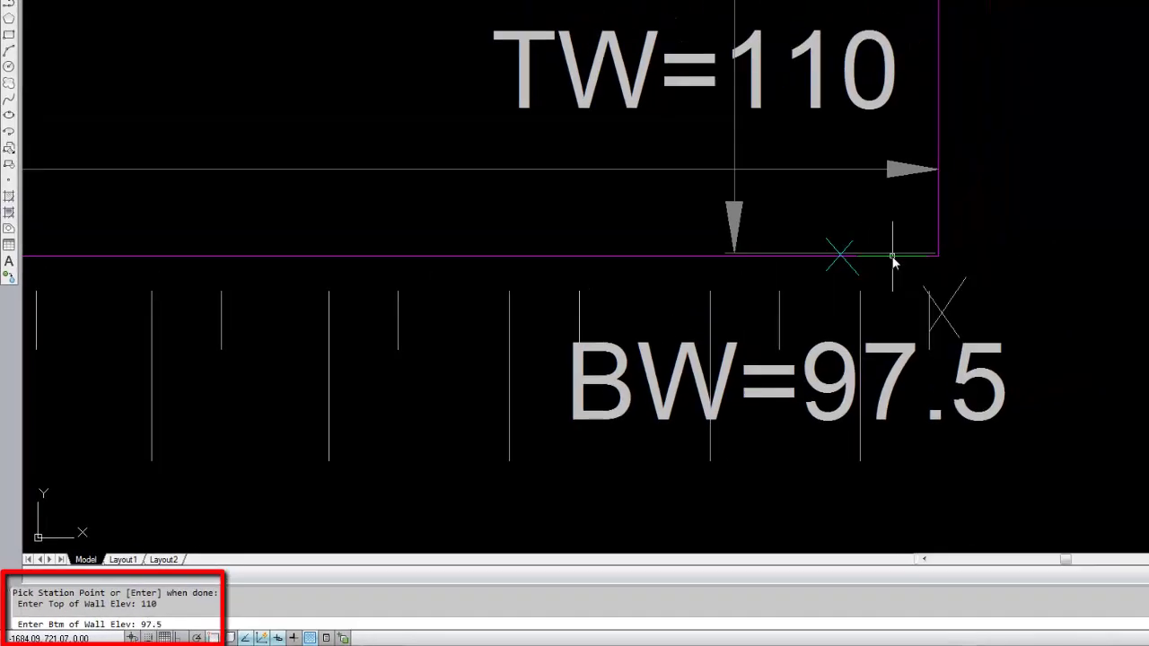
{"action": "key", "text": "Return"}
Step: Label the upper wall corner station with top of wall elevation 112
{"action": "scroll", "coordinate": [819, 377], "scroll_direction": "down", "scroll_amount": 5}
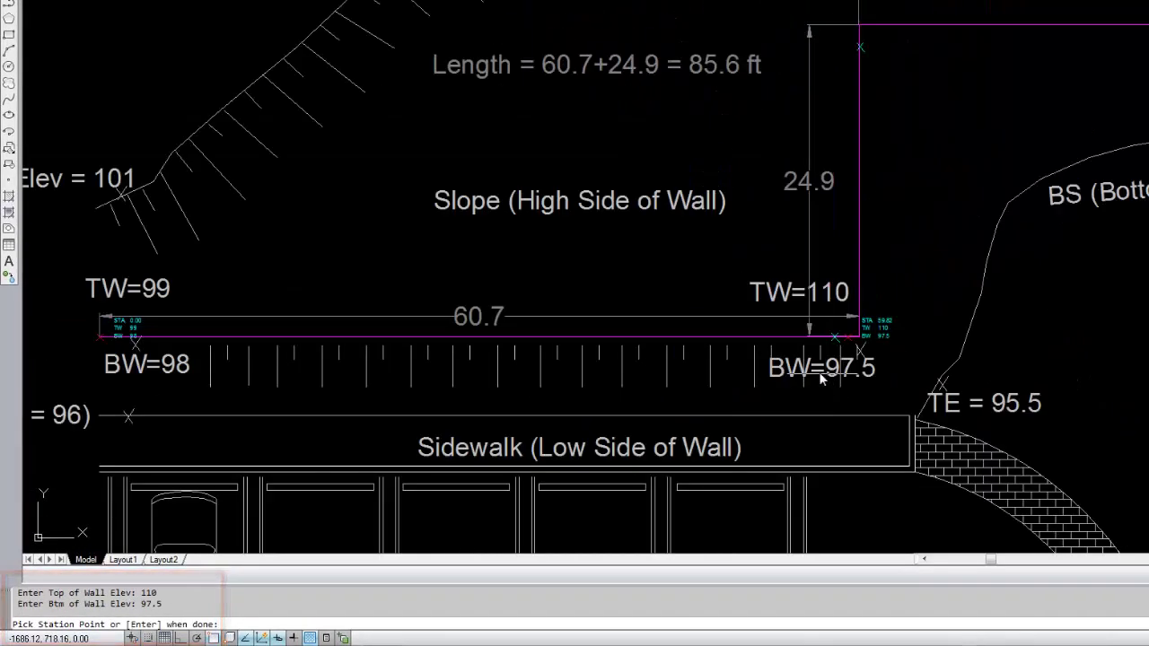
{"action": "scroll", "coordinate": [867, 31], "scroll_direction": "up", "scroll_amount": 3}
{"action": "scroll", "coordinate": [846, 77], "scroll_direction": "up", "scroll_amount": 3}
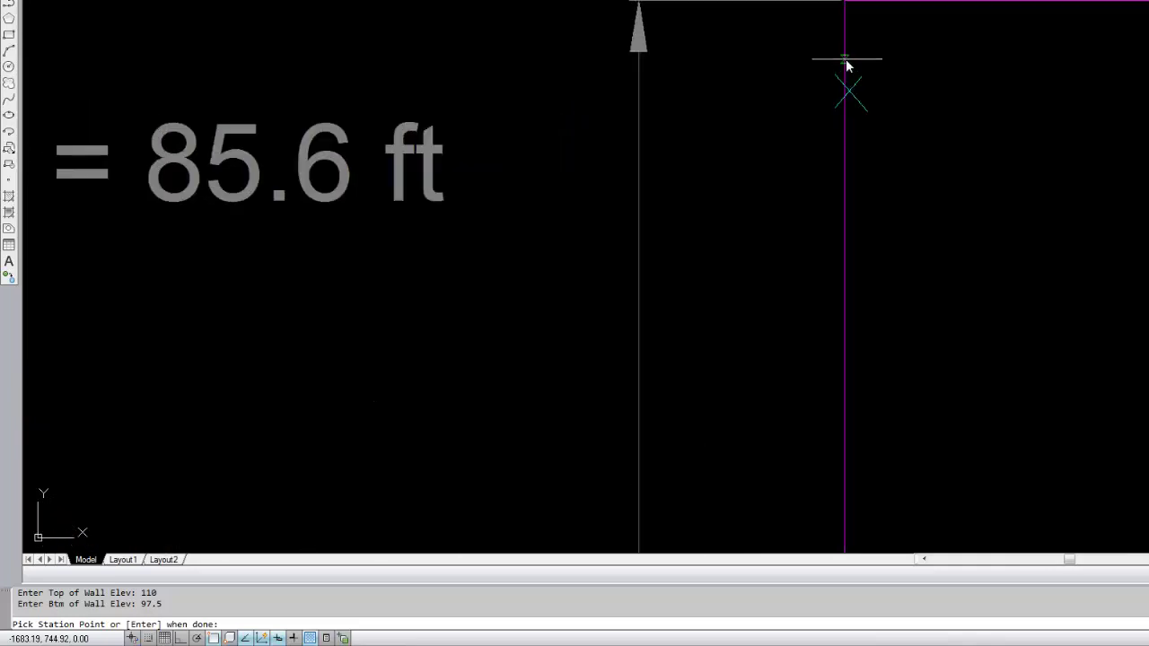
{"action": "left_click", "coordinate": [846, 63]}
{"action": "scroll", "coordinate": [847, 70], "scroll_direction": "down", "scroll_amount": 3}
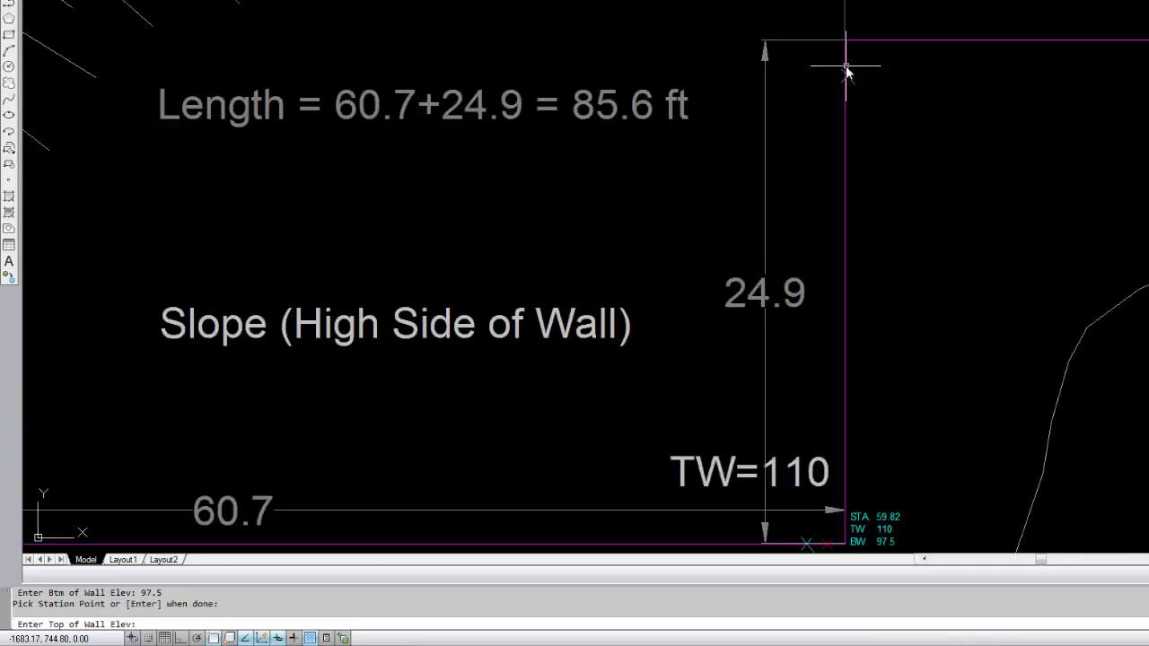
{"action": "type", "text": "112"}
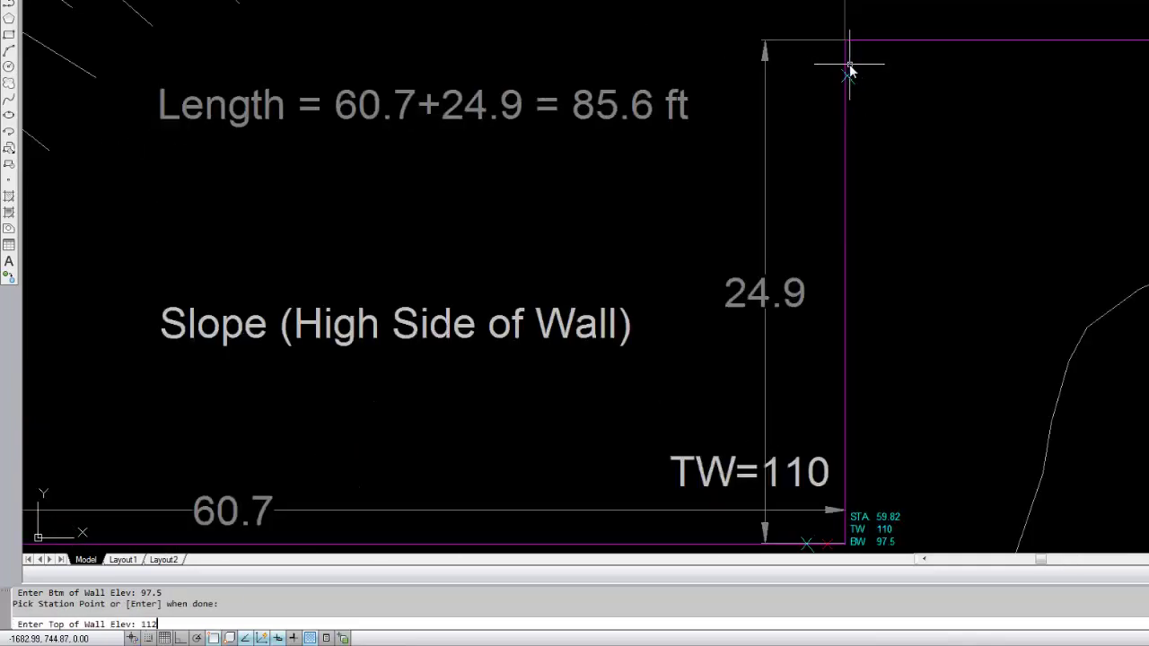
{"action": "key", "text": "Return"}
{"action": "key", "text": "Return"}
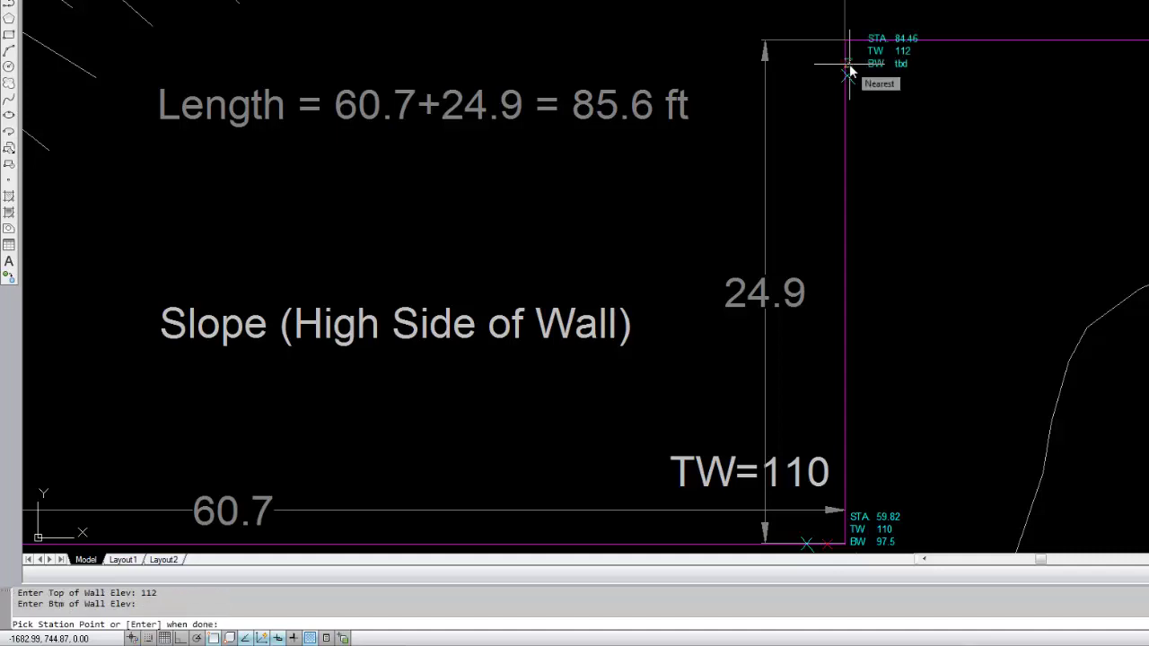
{"action": "scroll", "coordinate": [953, 79], "scroll_direction": "up", "scroll_amount": 4}
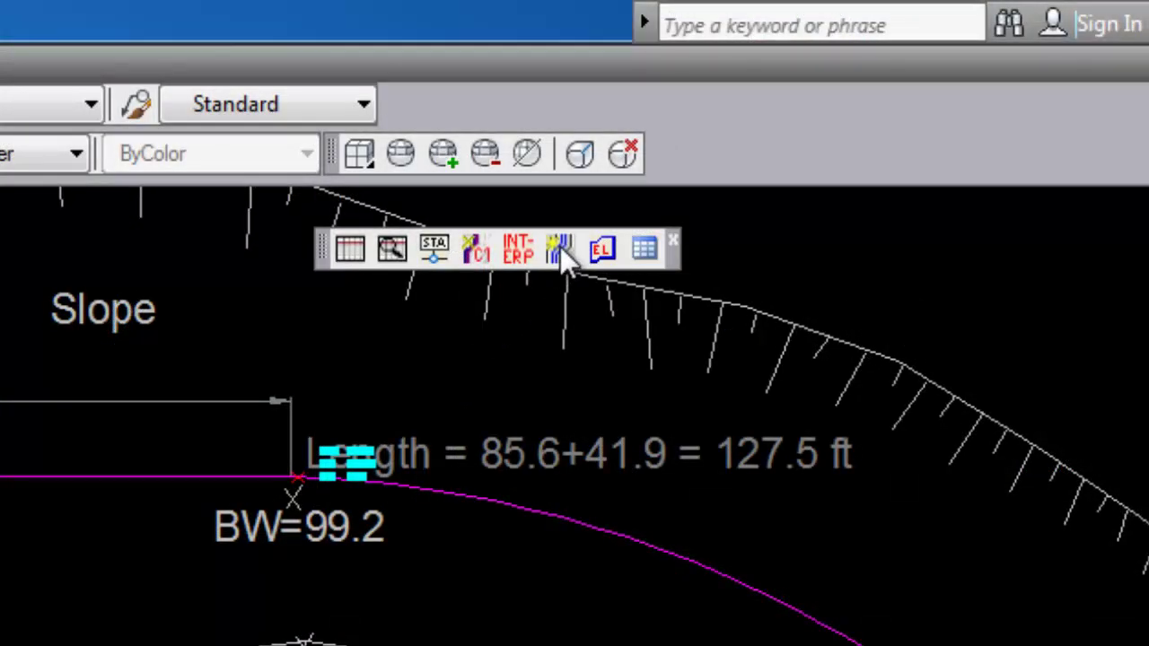
Step: Draw the wall face lines from the magenta baseline with width 1 and batter angle 7.12
{"action": "left_click", "coordinate": [560, 249]}
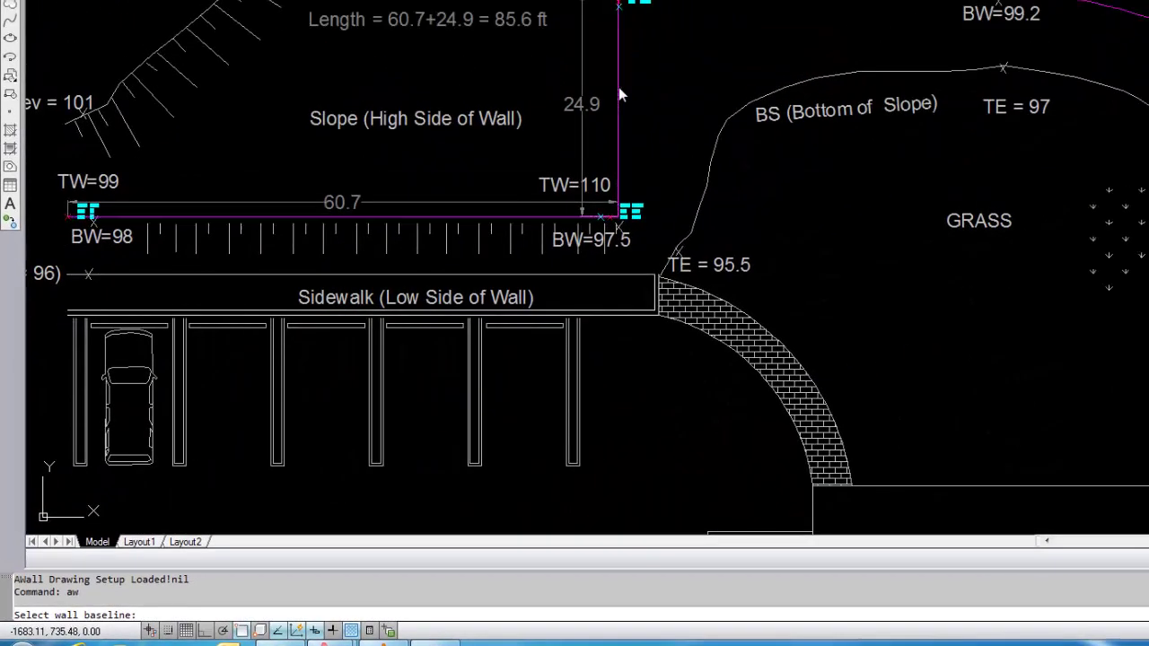
{"action": "left_click", "coordinate": [594, 69]}
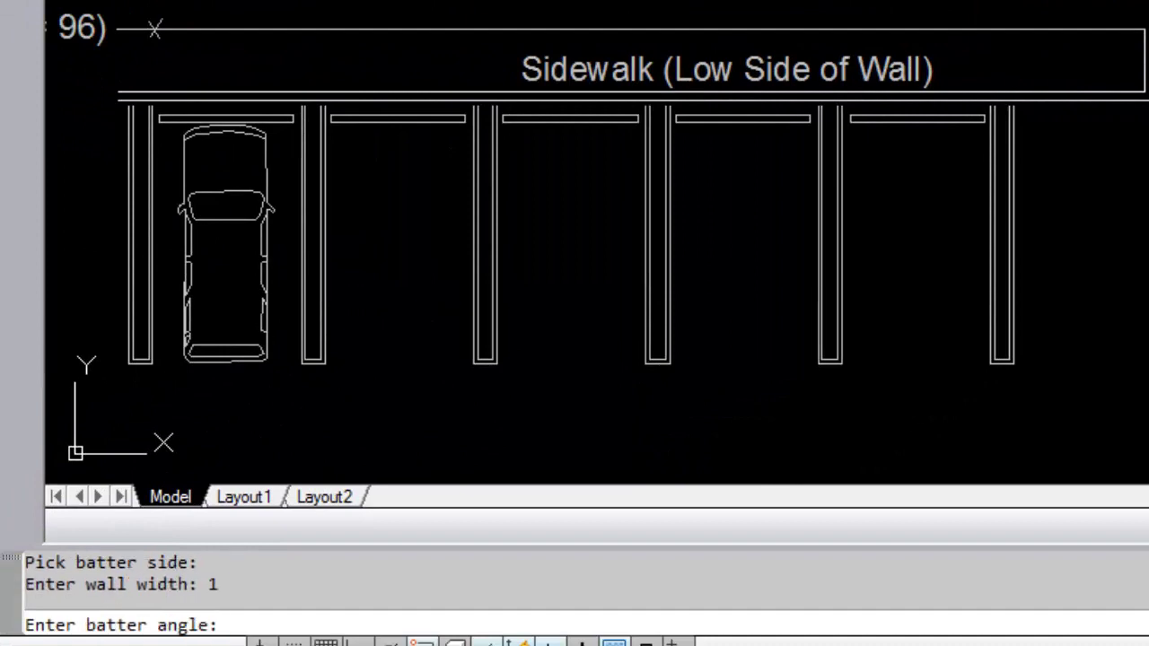
{"action": "type", "text": "7.12"}
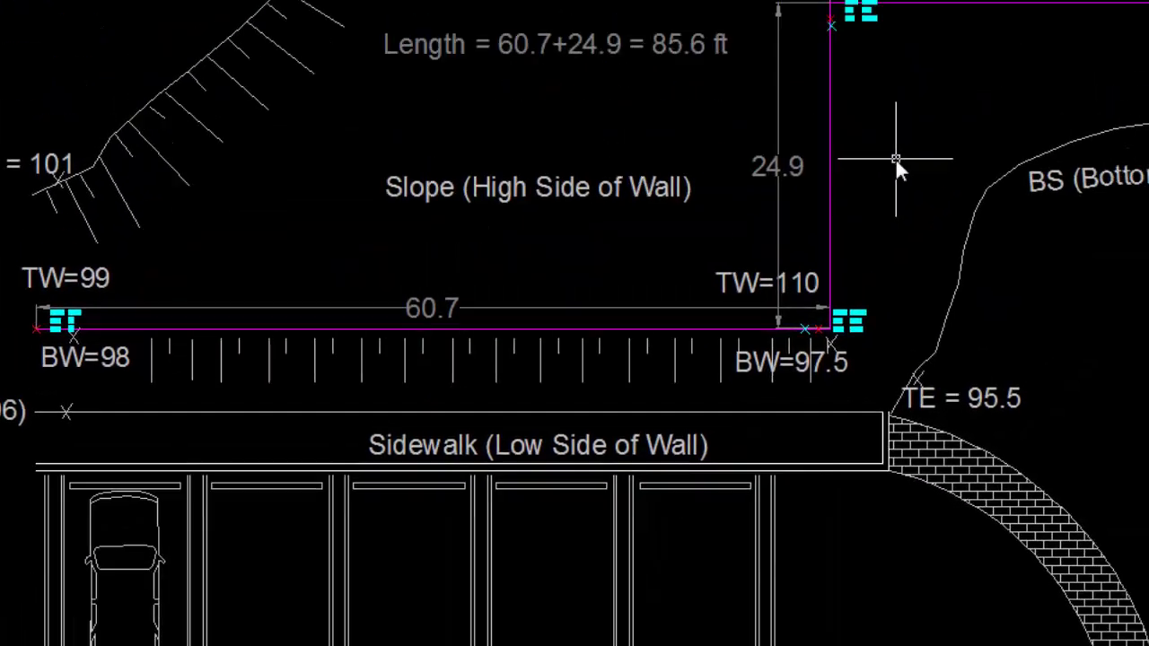
{"action": "key", "text": "Return"}
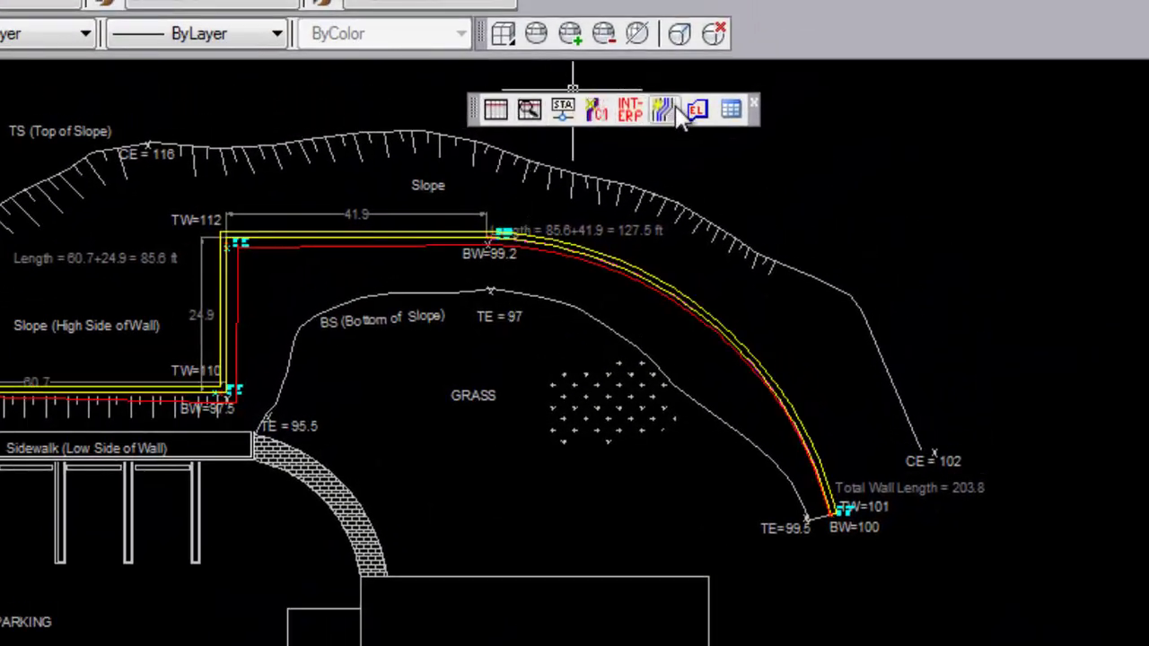
Step: Export the wall baseline's station data as AnchorSampleWall in the Example Project folder
{"action": "left_click", "coordinate": [734, 116]}
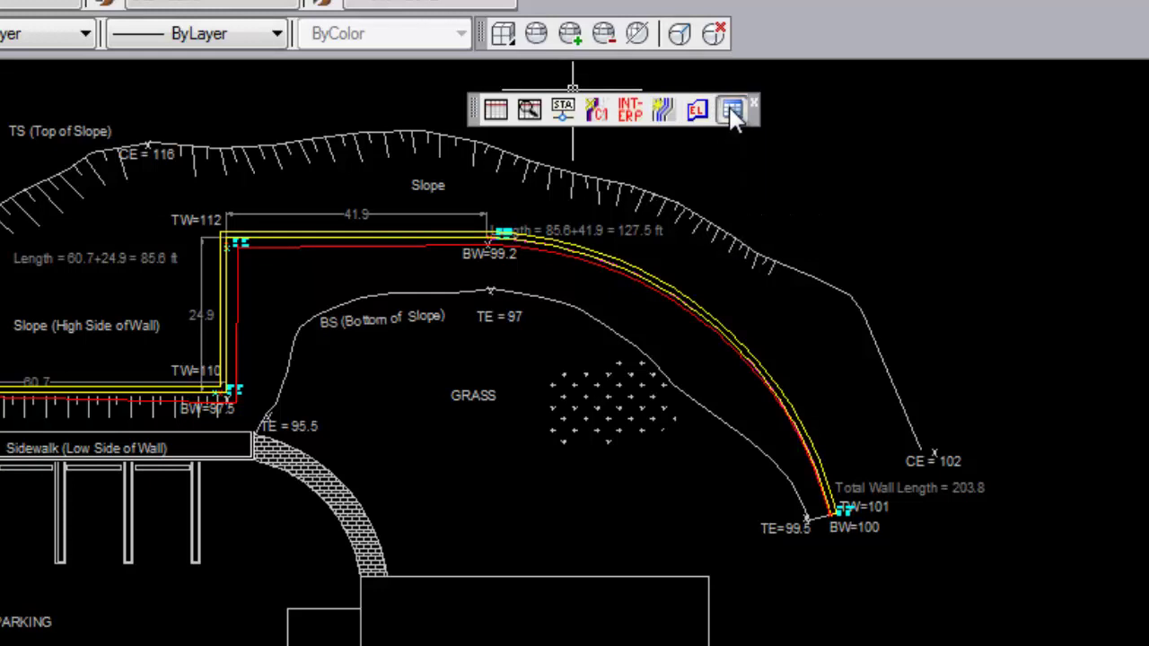
{"action": "left_click", "coordinate": [404, 243]}
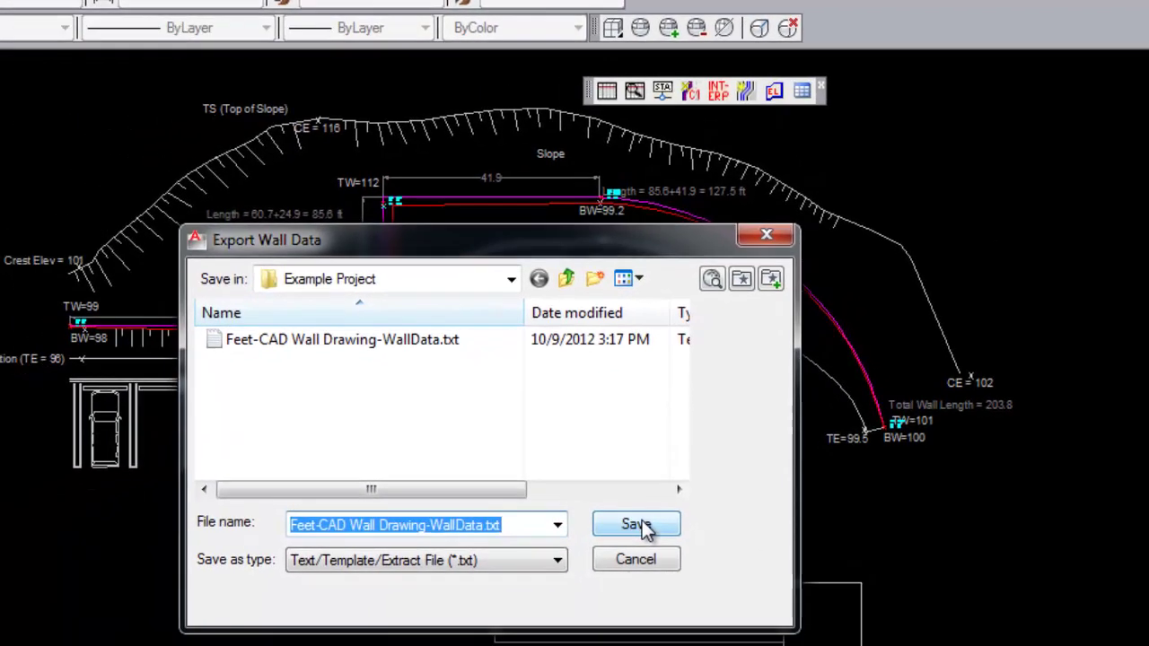
{"action": "type", "text": "Anch"}
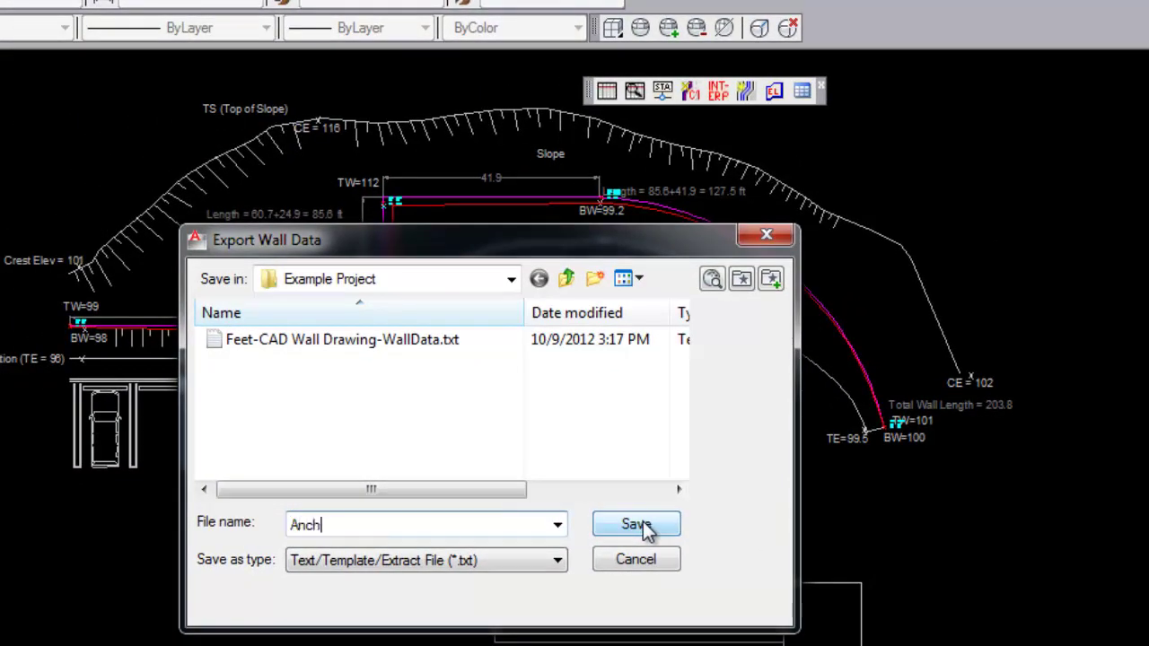
{"action": "type", "text": "orSampleWall"}
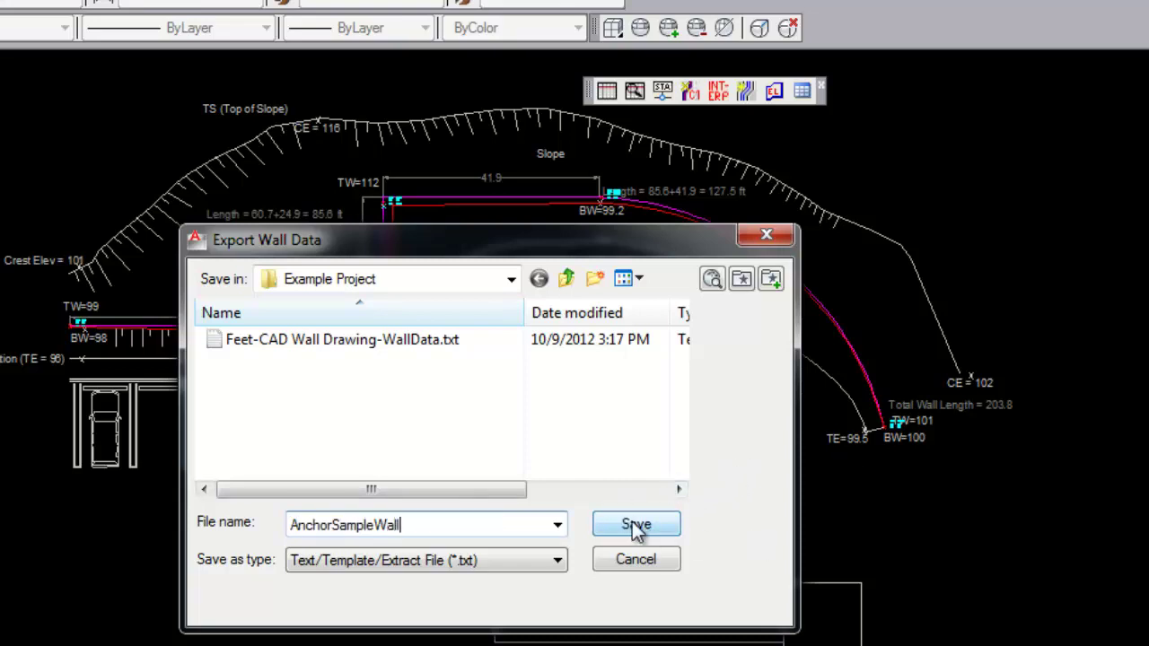
{"action": "left_click", "coordinate": [635, 527]}
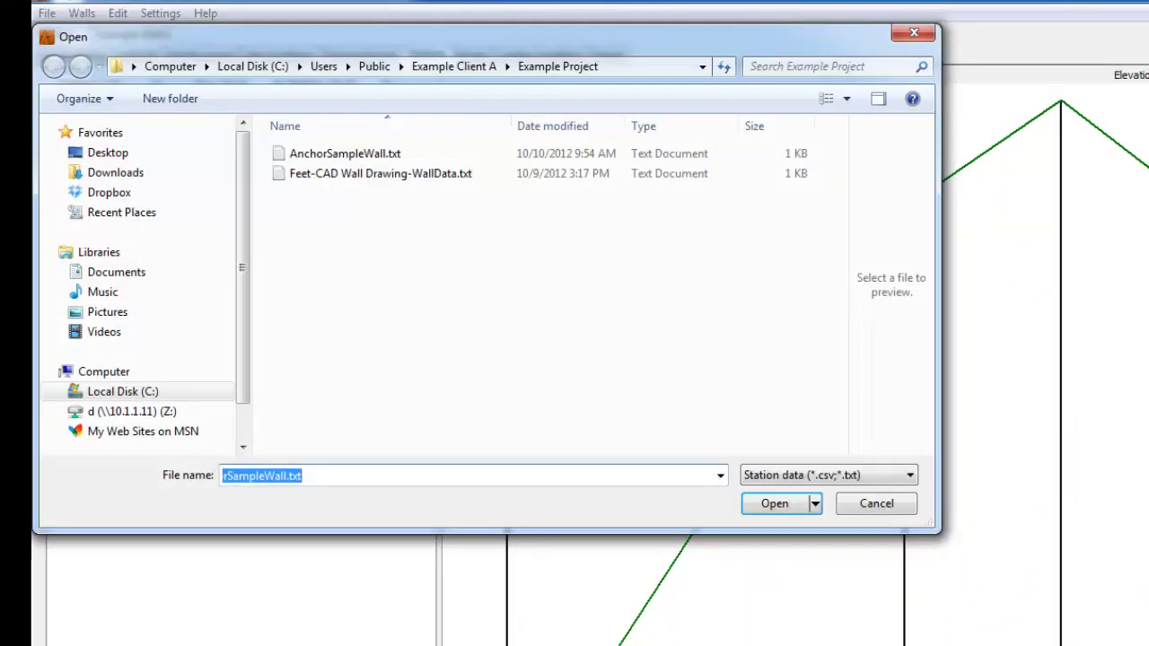
Step: Import AnchorSampleWall.txt, loading stations 0.00, 59.82, 84.46, 127.95 and 203.76
{"action": "left_click", "coordinate": [339, 155]}
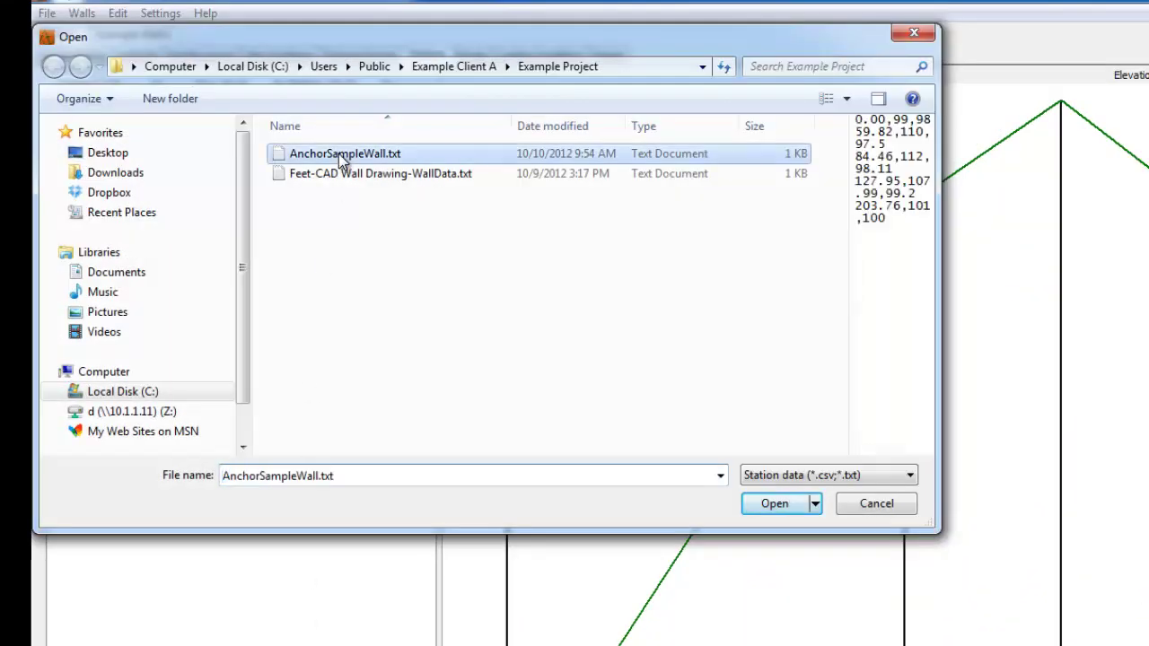
{"action": "left_click", "coordinate": [774, 513]}
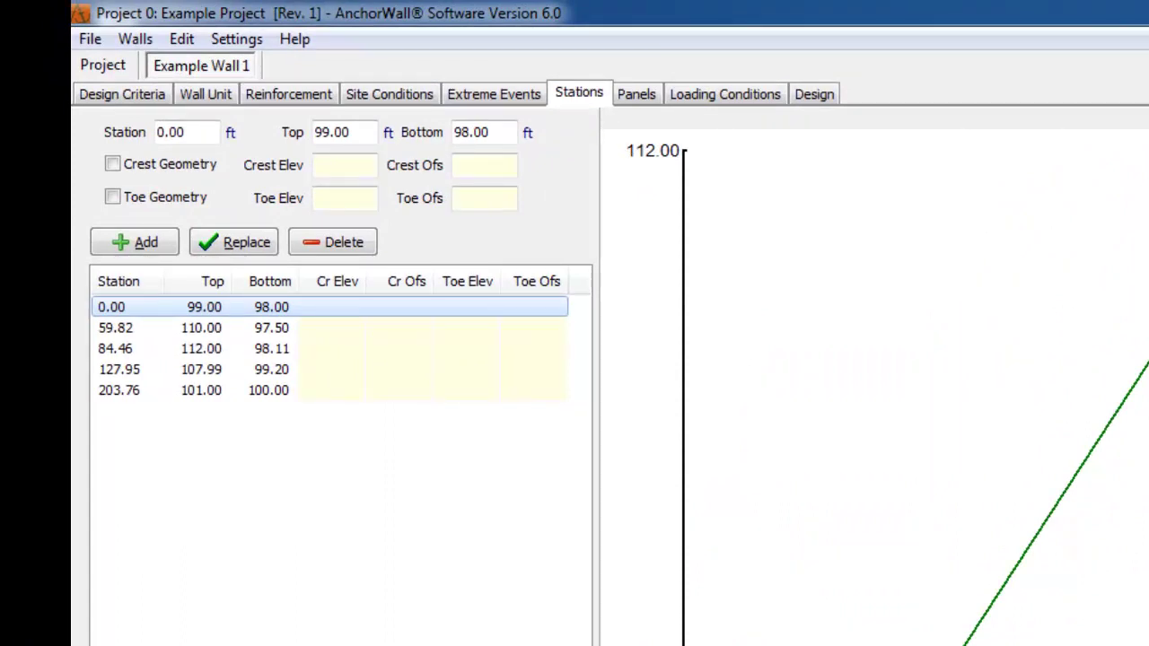
Step: Enable the Crest Geometry and Toe Geometry checkboxes, toggling them off and back on
{"action": "left_click", "coordinate": [113, 165]}
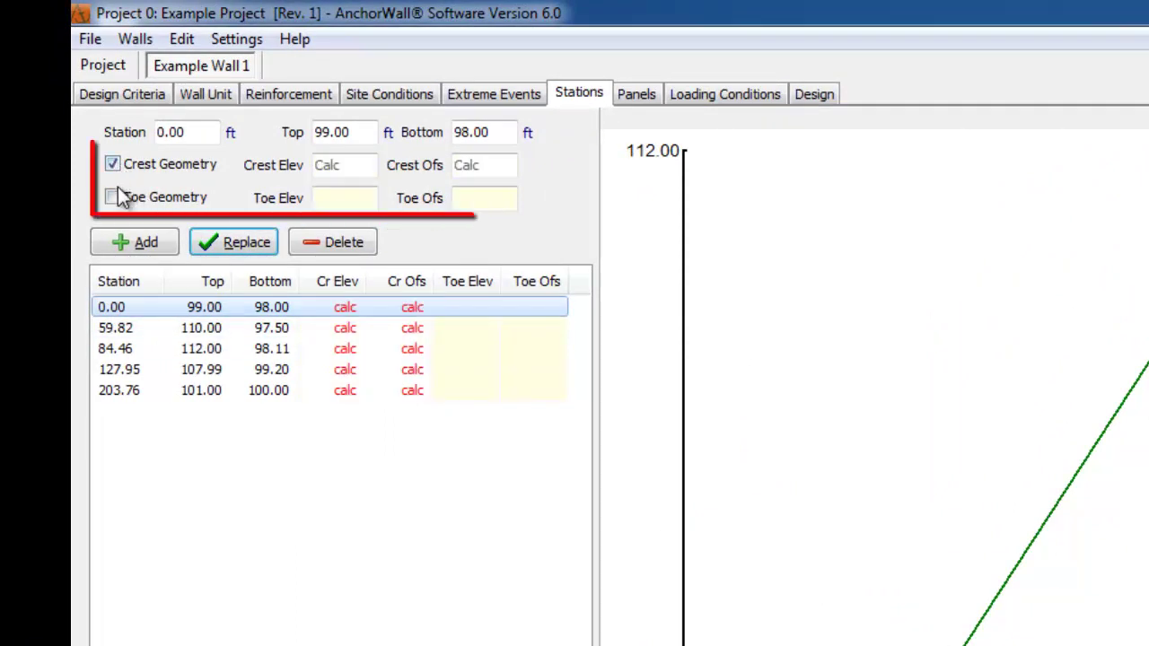
{"action": "left_click", "coordinate": [114, 196]}
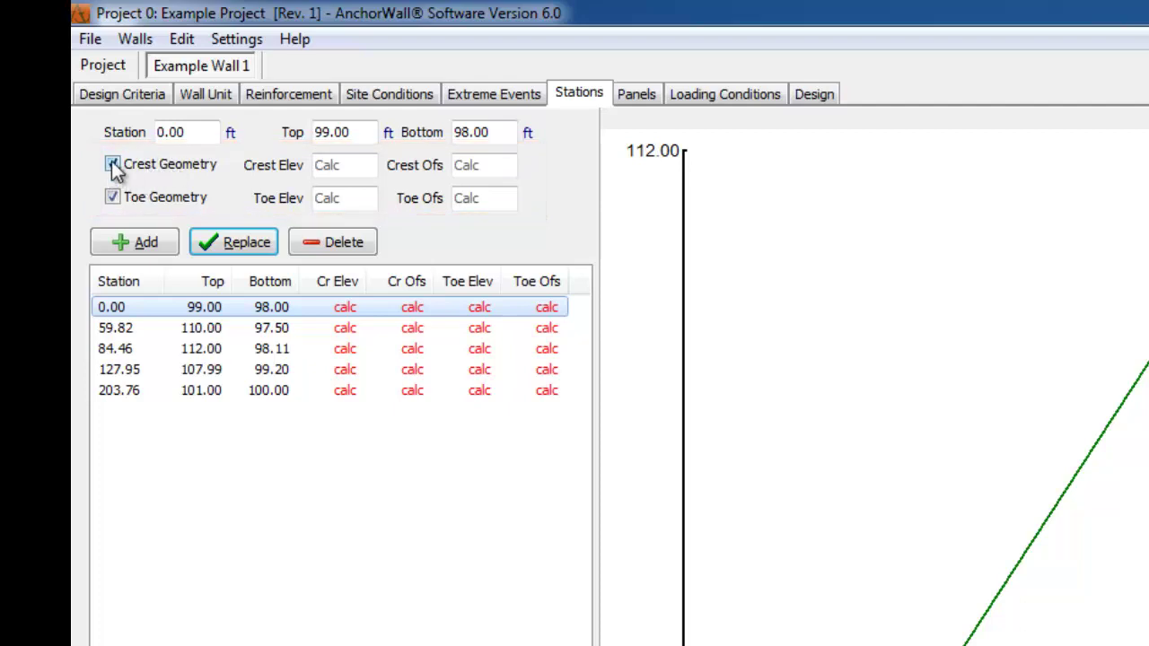
{"action": "left_click", "coordinate": [112, 165]}
{"action": "left_click", "coordinate": [112, 198]}
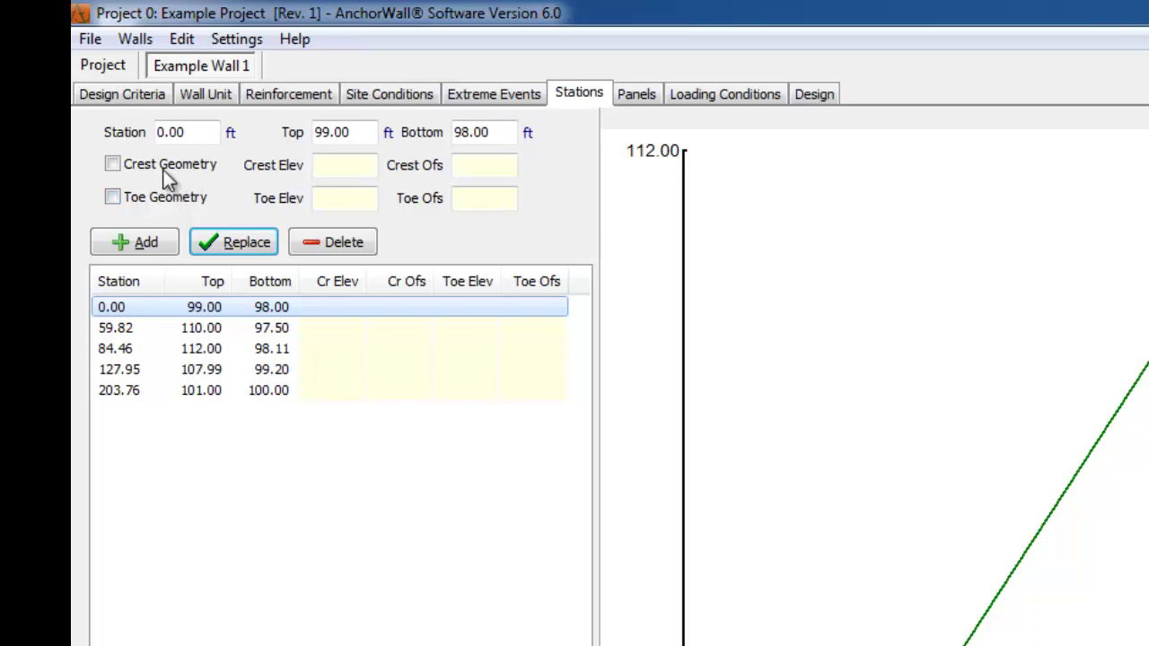
{"action": "left_click", "coordinate": [113, 165]}
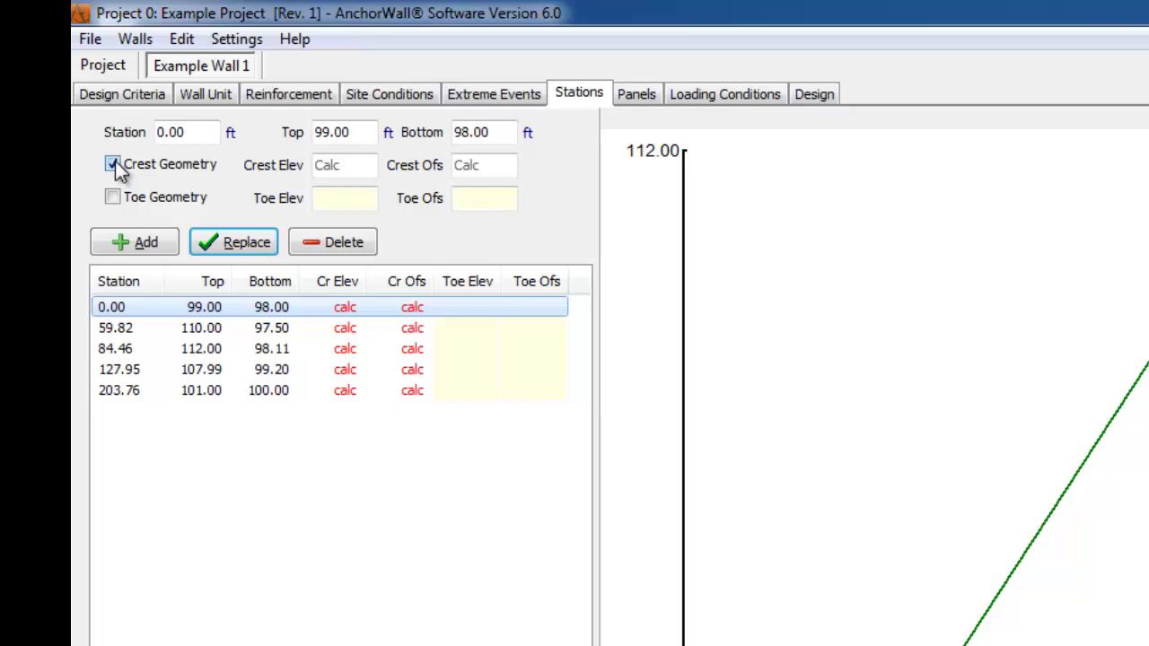
{"action": "left_click", "coordinate": [113, 196]}
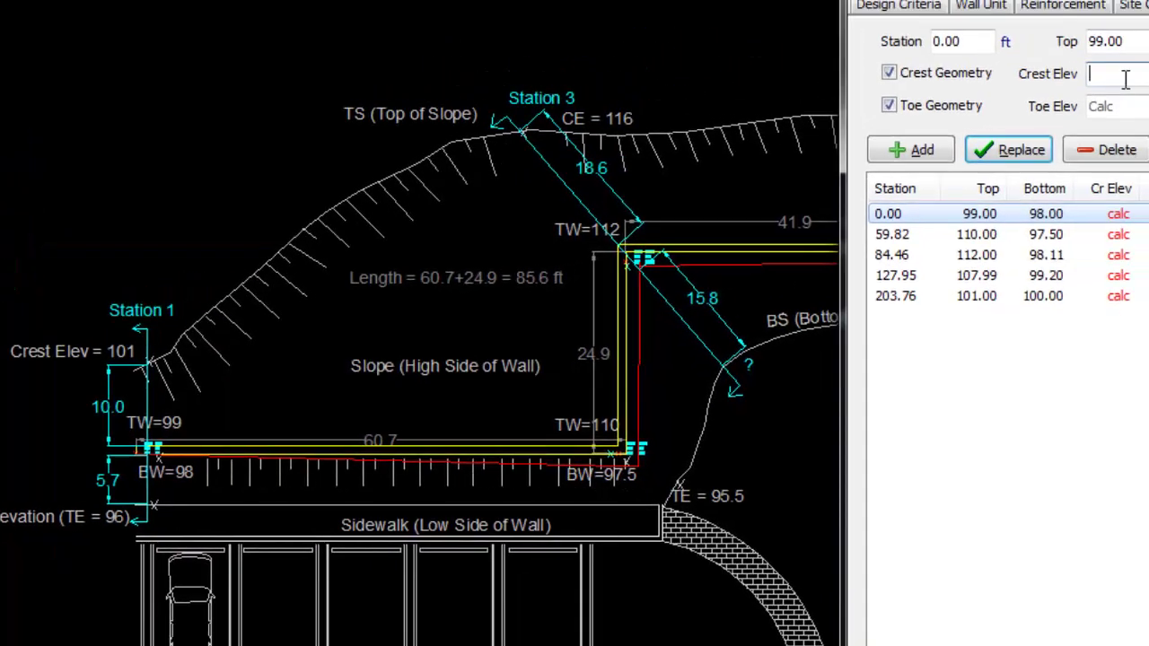
Step: Give station 0.00 crest 101 at 10 ft offset and toe 96 at 5.7 ft, then replace
{"action": "type", "text": "101"}
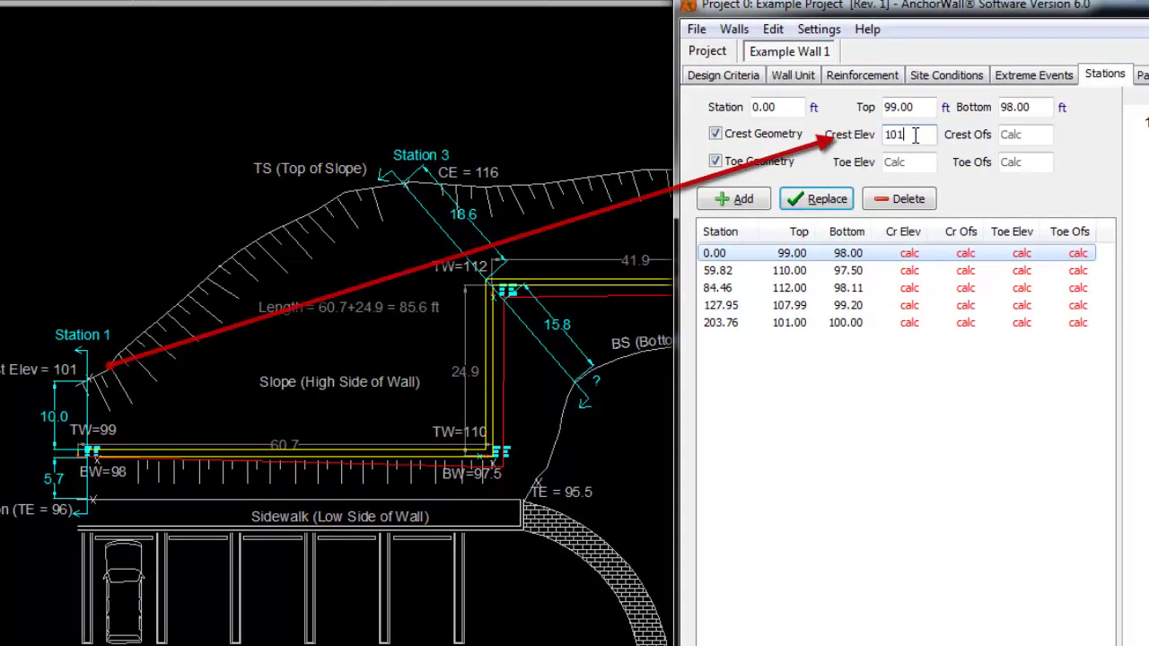
{"action": "key", "text": "Tab"}
{"action": "type", "text": "10"}
{"action": "key", "text": "Tab"}
{"action": "key", "text": "Tab"}
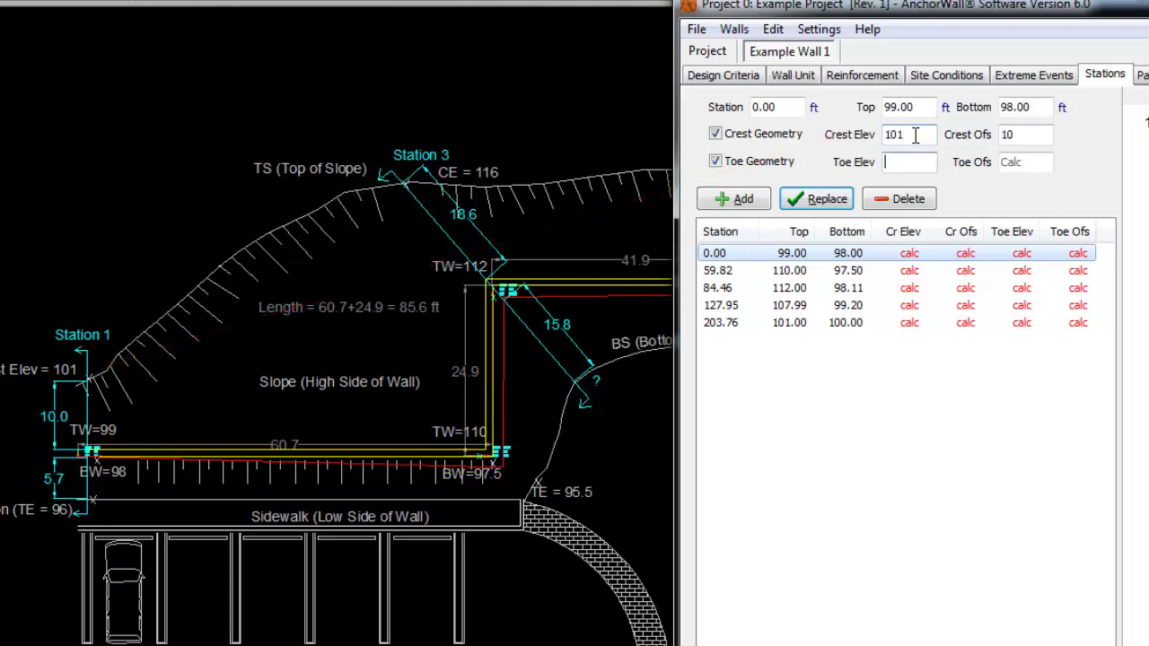
{"action": "type", "text": "96"}
{"action": "key", "text": "Tab"}
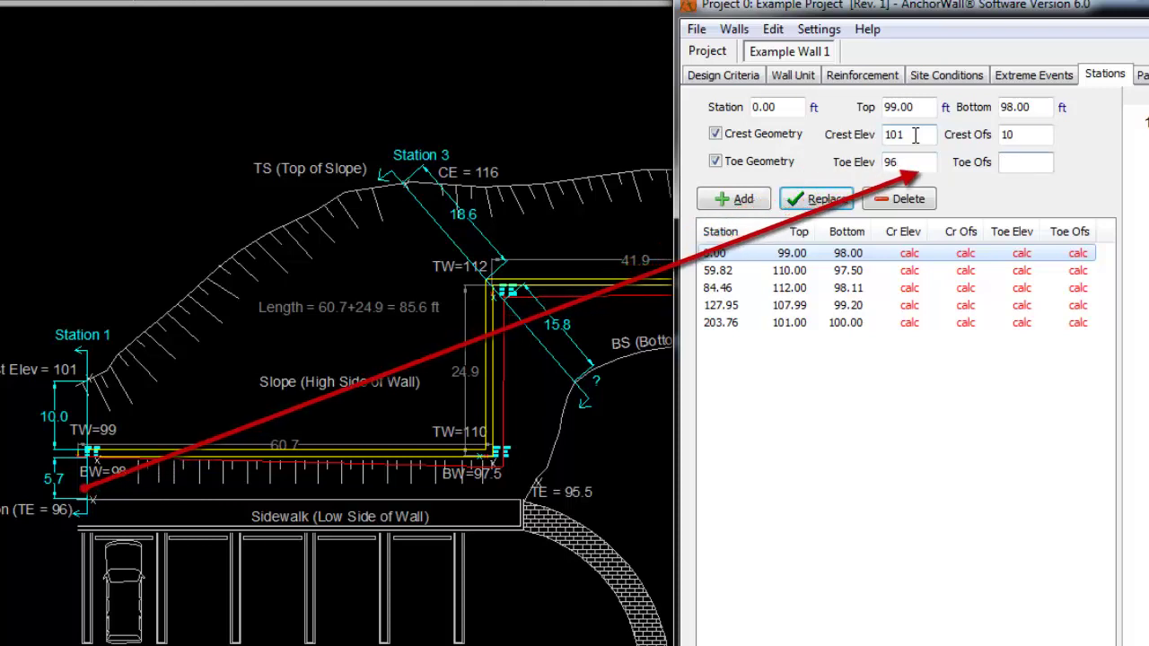
{"action": "type", "text": "5.7"}
{"action": "left_click", "coordinate": [818, 201]}
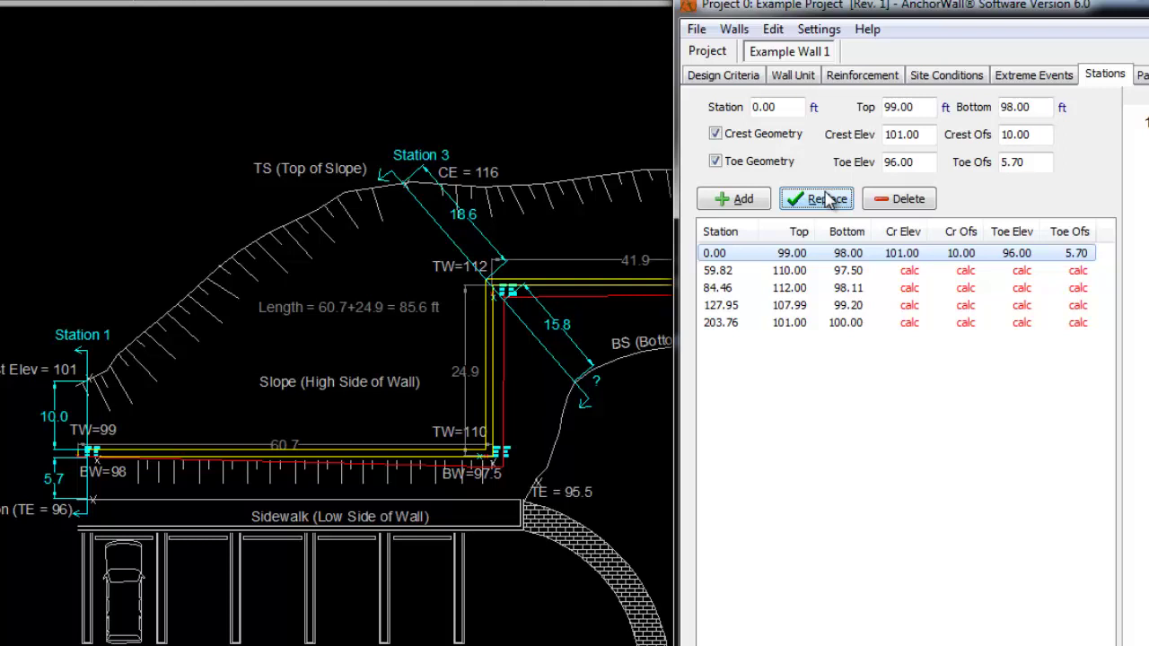
Step: Give station 84.46 crest elevation 116 at 18.6 ft offset and toe offset 15.8 ft
{"action": "left_click", "coordinate": [730, 272]}
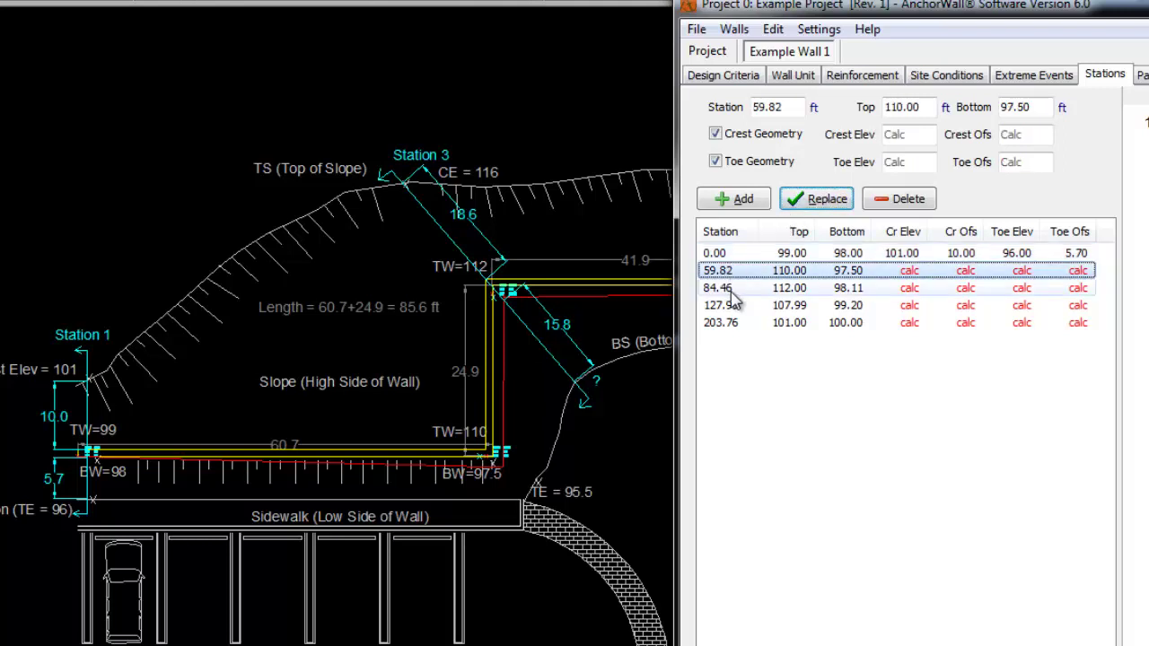
{"action": "left_click", "coordinate": [729, 292]}
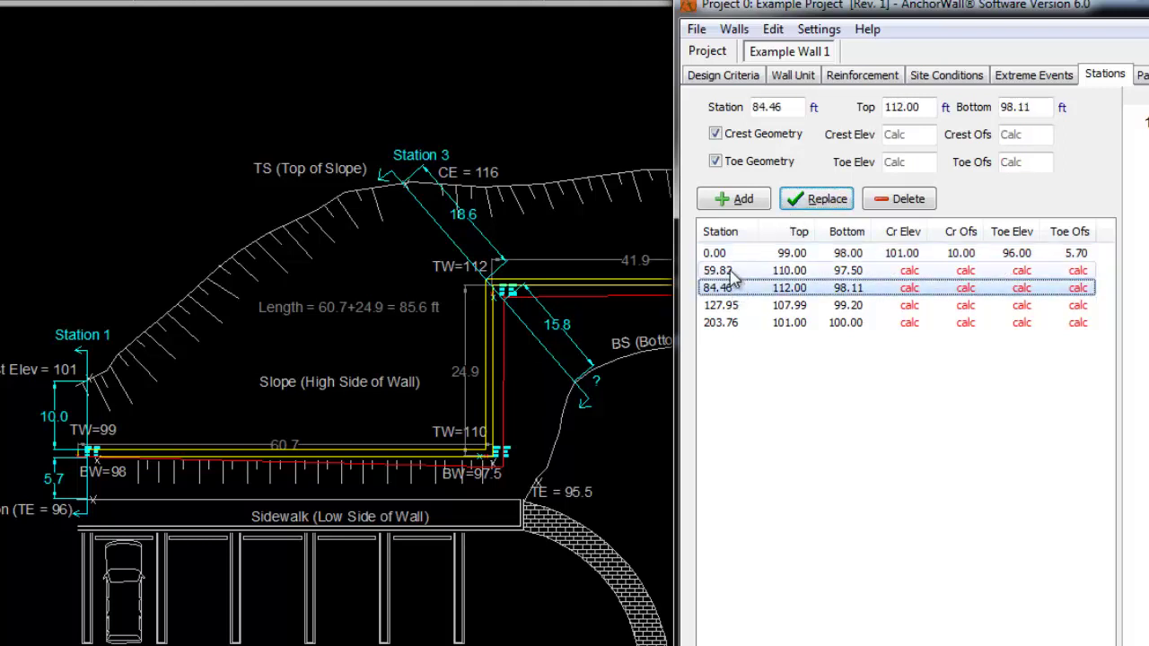
{"action": "left_click", "coordinate": [909, 137]}
{"action": "type", "text": "116"}
{"action": "key", "text": "Tab"}
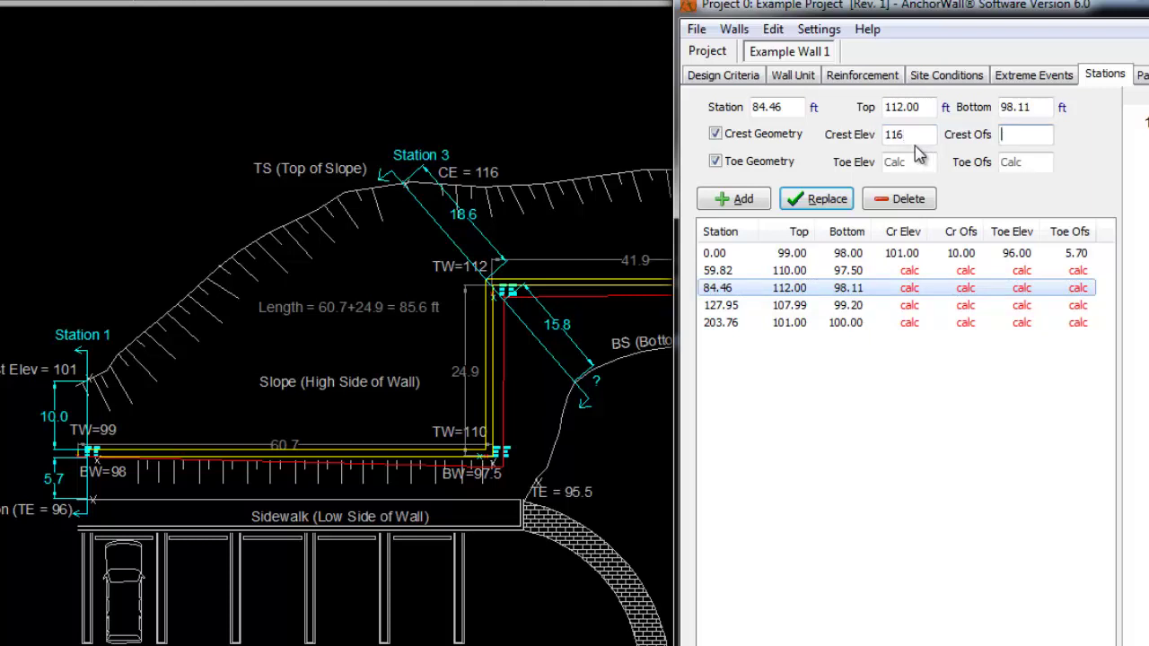
{"action": "type", "text": "18.6"}
{"action": "key", "text": "Tab"}
{"action": "key", "text": "Tab"}
{"action": "key", "text": "Tab"}
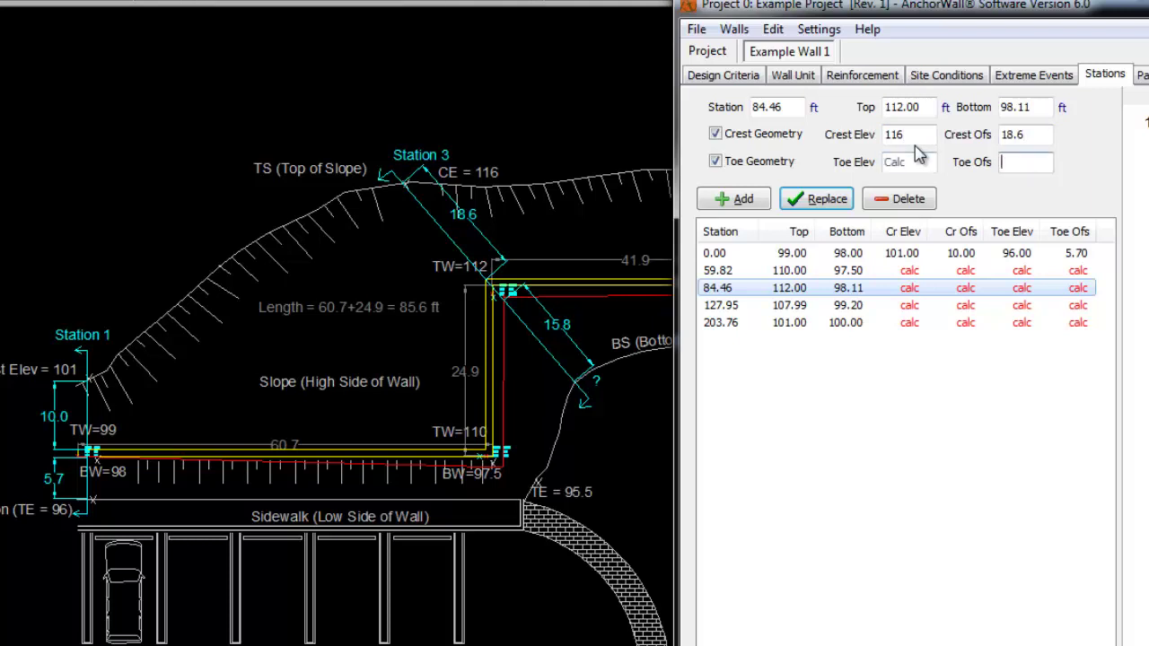
{"action": "type", "text": "15.8"}
{"action": "left_click", "coordinate": [815, 203]}
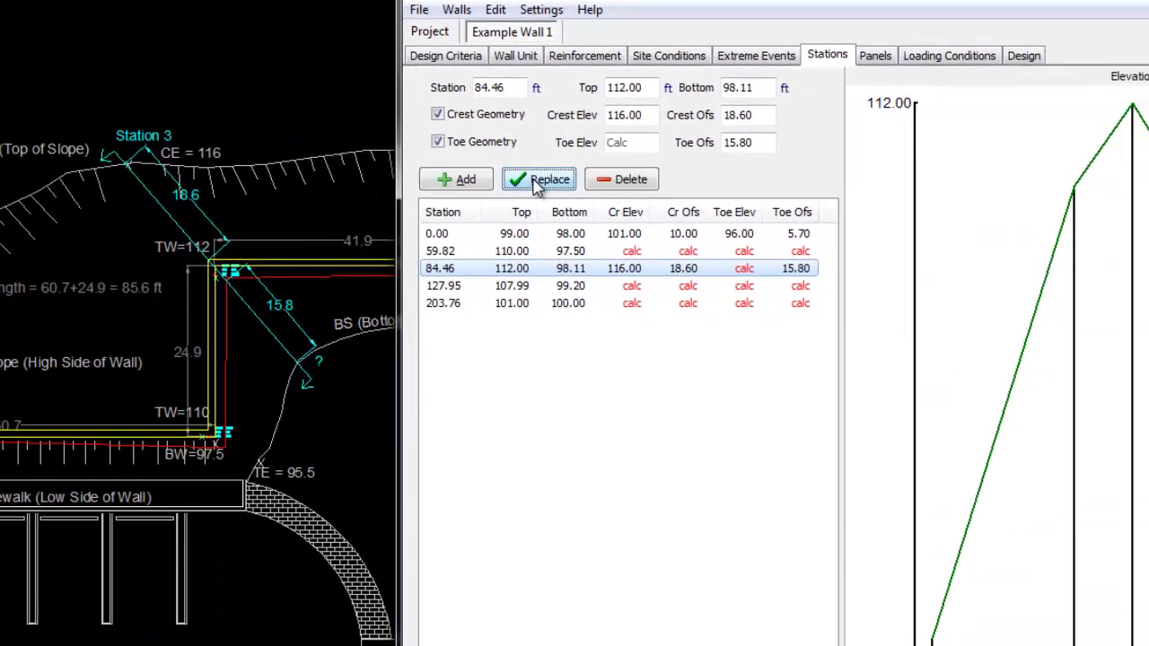
Step: Give station 127.95 crest offset 14.4 ft and toe 97 at 8.2 ft offset
{"action": "mouse_move", "coordinate": [565, 2]}
{"action": "left_mouse_down"}
{"action": "mouse_move", "coordinate": [765, 3]}
{"action": "mouse_move", "coordinate": [745, 2]}
{"action": "left_mouse_up"}
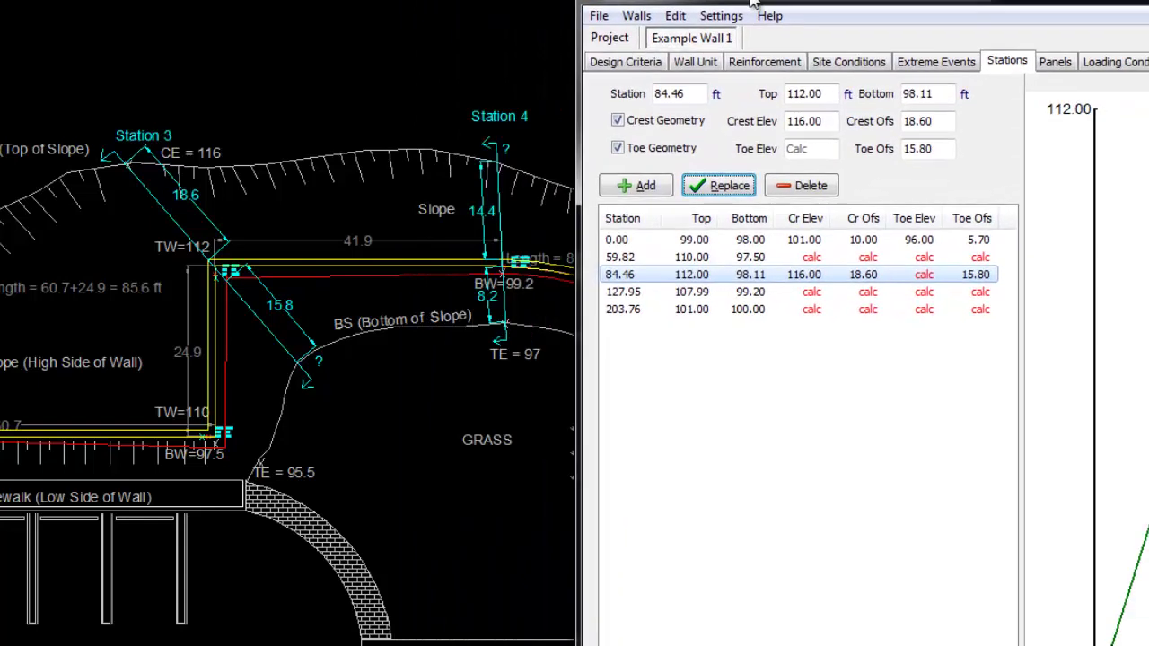
{"action": "left_click", "coordinate": [626, 293]}
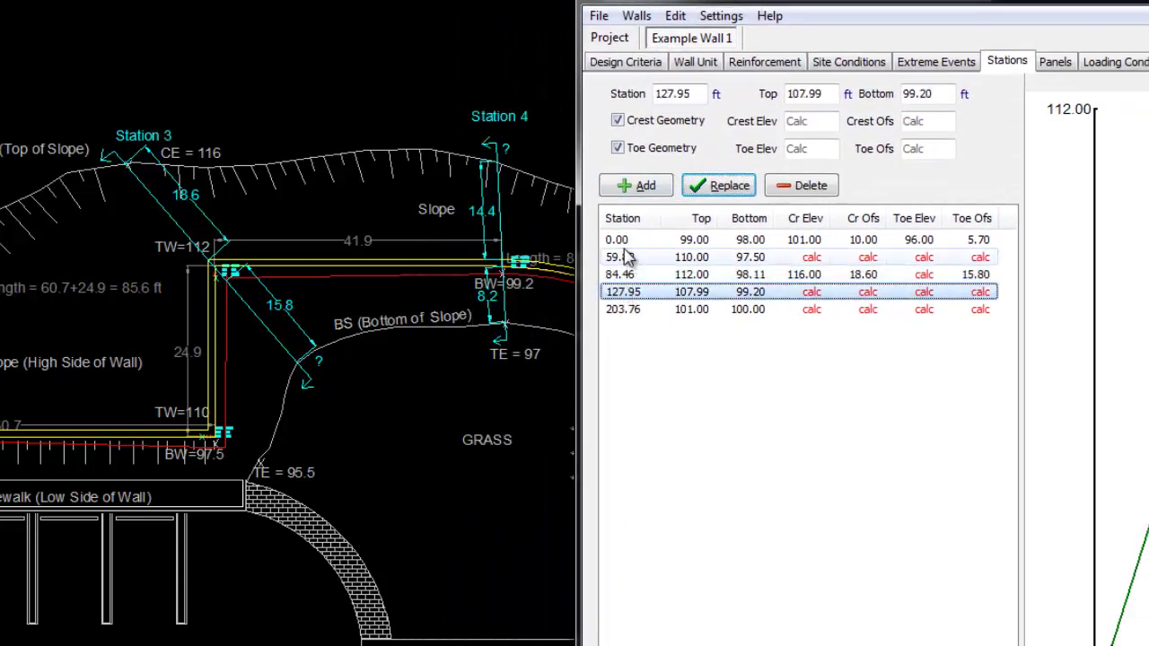
{"action": "left_click", "coordinate": [814, 120]}
{"action": "left_click", "coordinate": [924, 121]}
{"action": "type", "text": "14.4"}
{"action": "key", "text": "Tab"}
{"action": "key", "text": "Tab"}
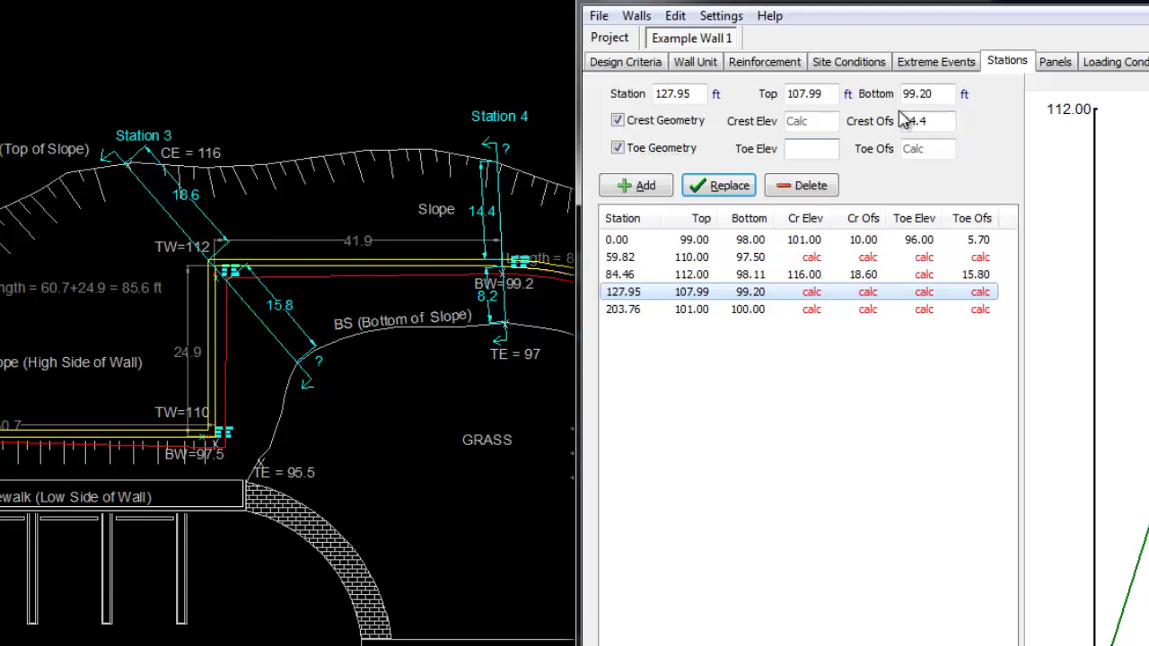
{"action": "type", "text": "97"}
{"action": "key", "text": "Tab"}
{"action": "type", "text": "8.2"}
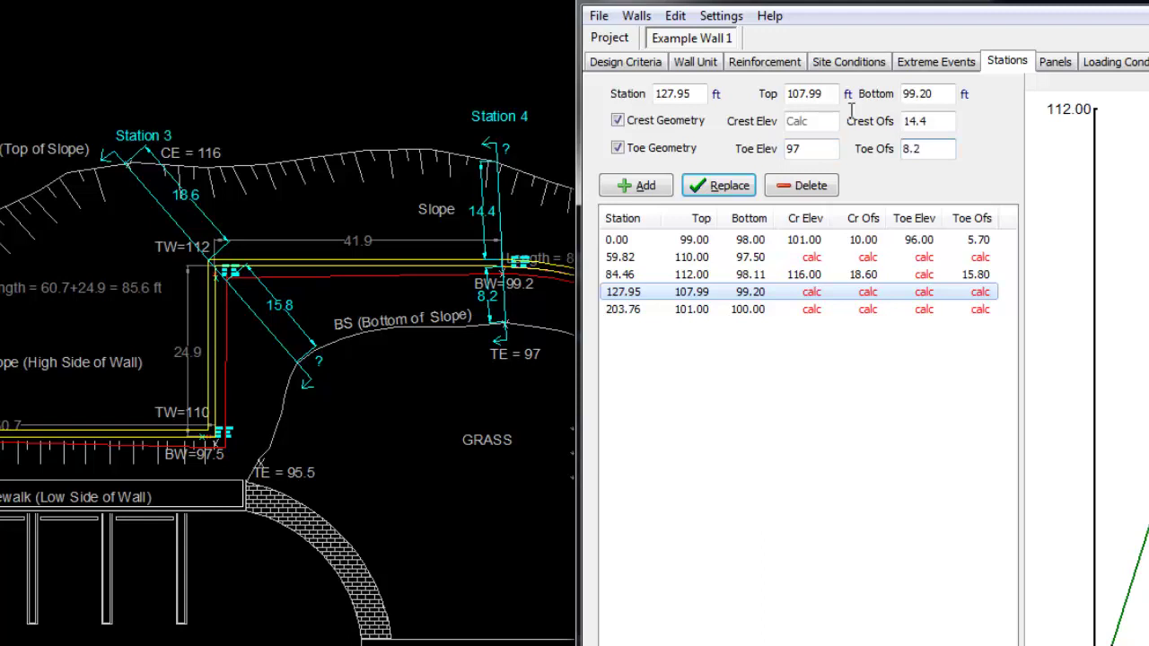
{"action": "left_click", "coordinate": [718, 189]}
Step: Give station 203.76 crest 102 at 16 ft offset and toe 99.5 at 3.7 ft
{"action": "mouse_move", "coordinate": [746, 4]}
{"action": "left_mouse_down"}
{"action": "mouse_move", "coordinate": [912, 140]}
{"action": "mouse_move", "coordinate": [1147, 195]}
{"action": "left_mouse_up"}
{"action": "left_click_drag", "start_coordinate": [819, 61], "coordinate": [806, 62]}
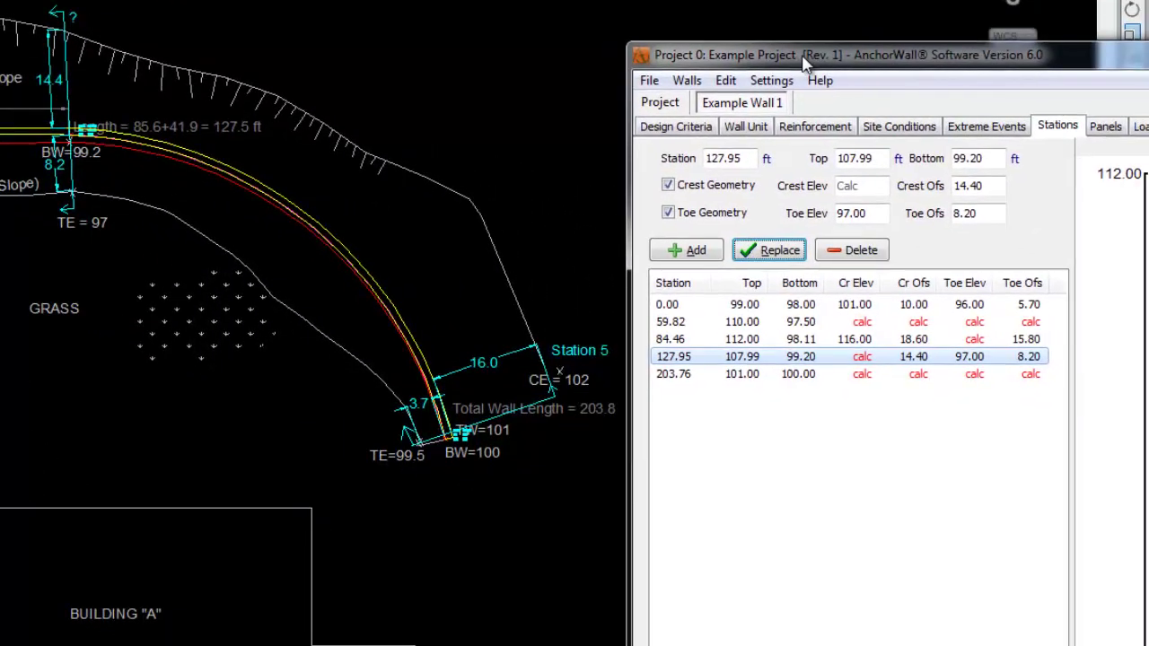
{"action": "left_click", "coordinate": [678, 377]}
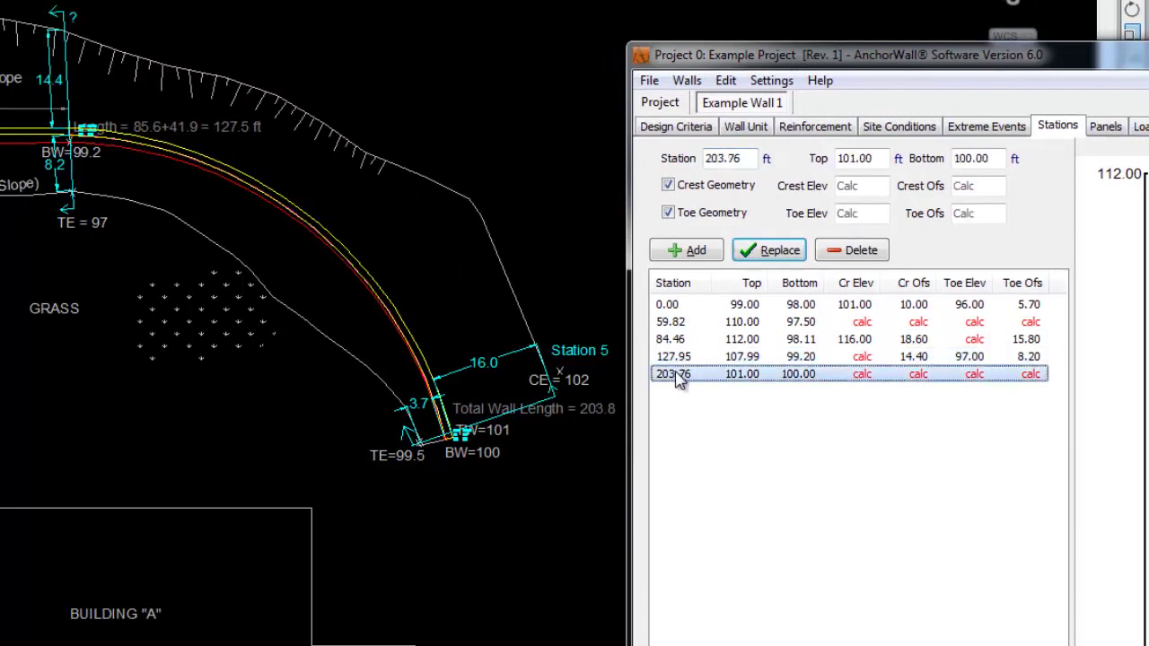
{"action": "left_click", "coordinate": [865, 185]}
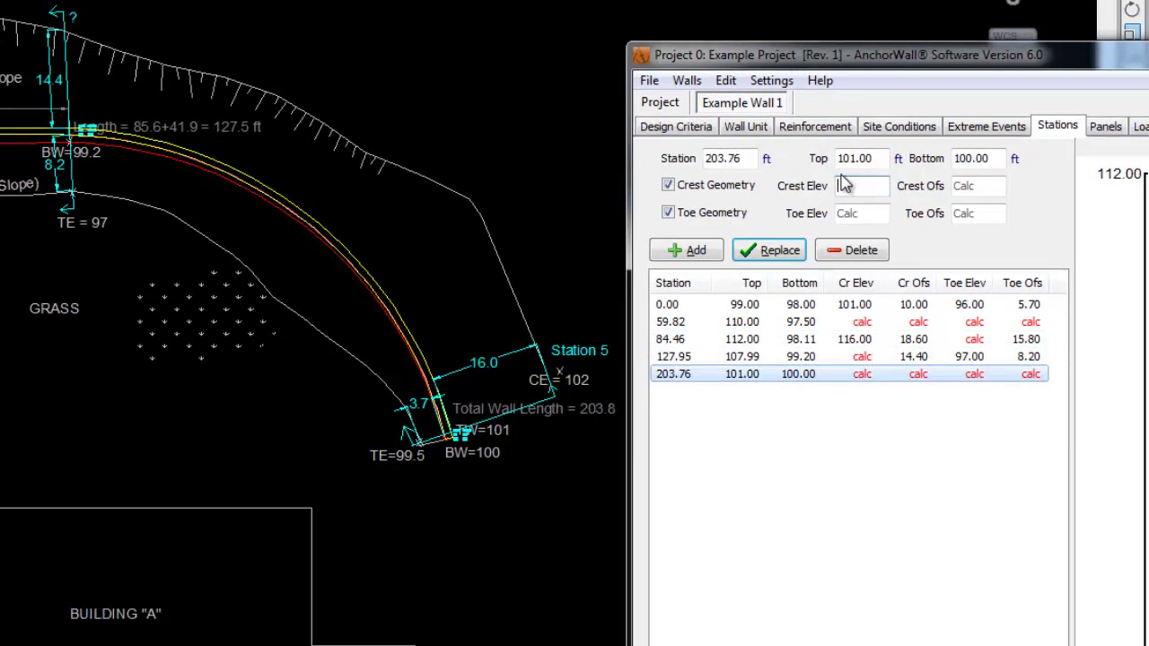
{"action": "key", "text": "Tab"}
{"action": "type", "text": "1"}
{"action": "key", "text": "Tab"}
{"action": "key", "text": "Tab"}
{"action": "type", "text": "99.5"}
{"action": "key", "text": "Tab"}
{"action": "type", "text": "3.7"}
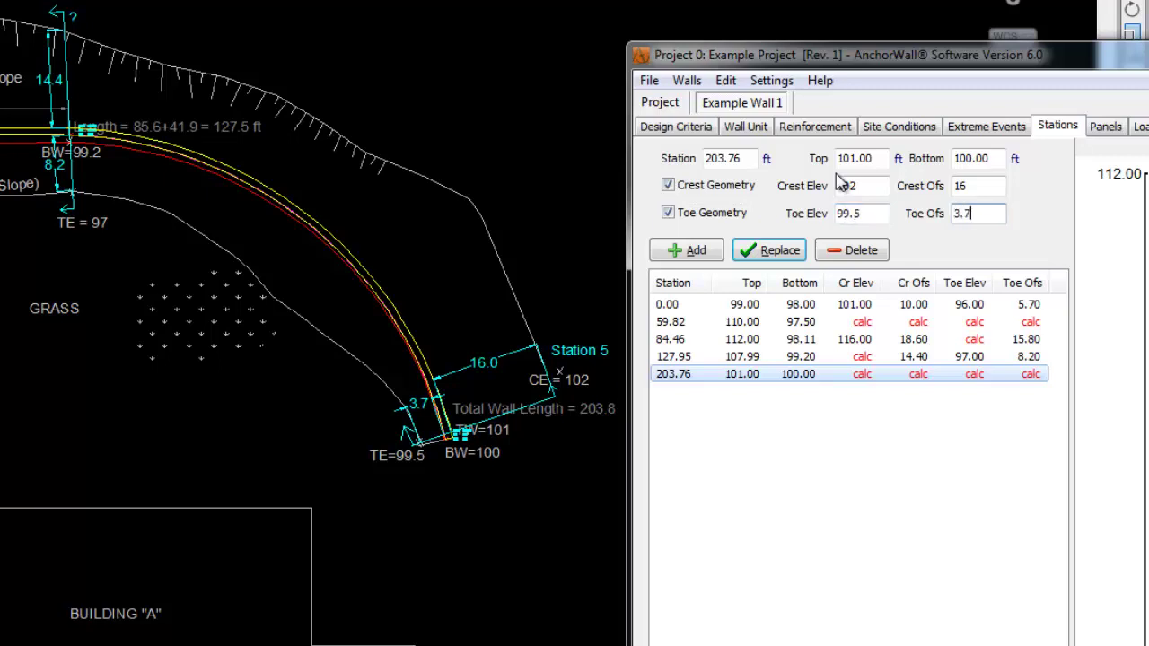
{"action": "left_click", "coordinate": [768, 254]}
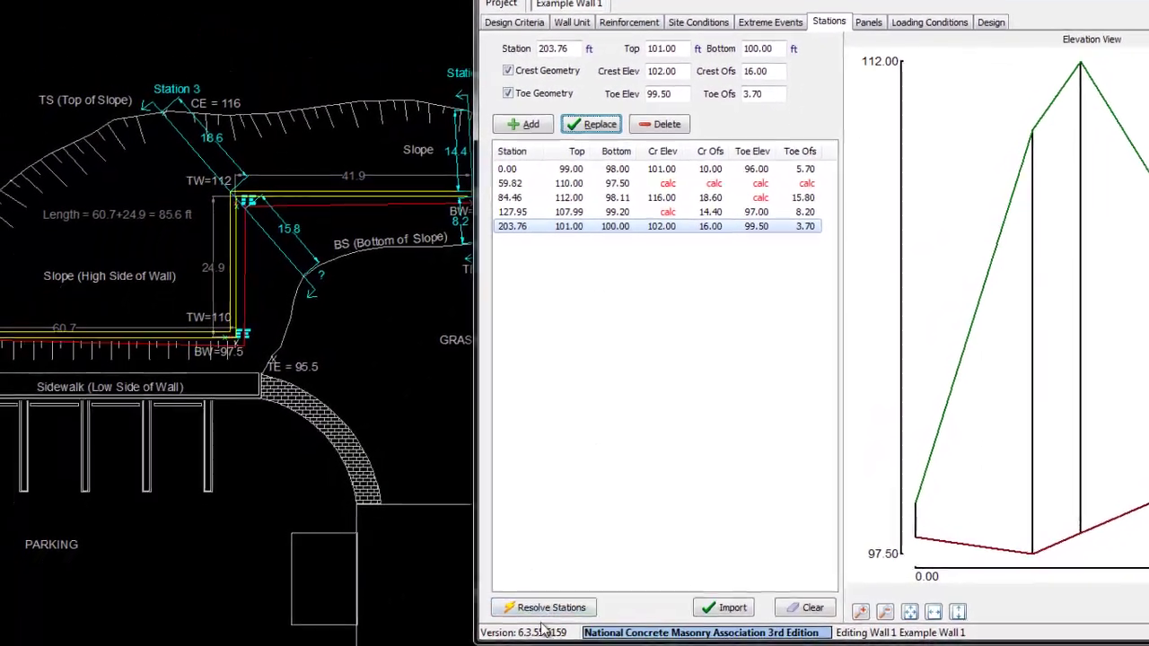
Step: Resolve stations so the remaining calc crest and toe values are computed
{"action": "left_click", "coordinate": [539, 612]}
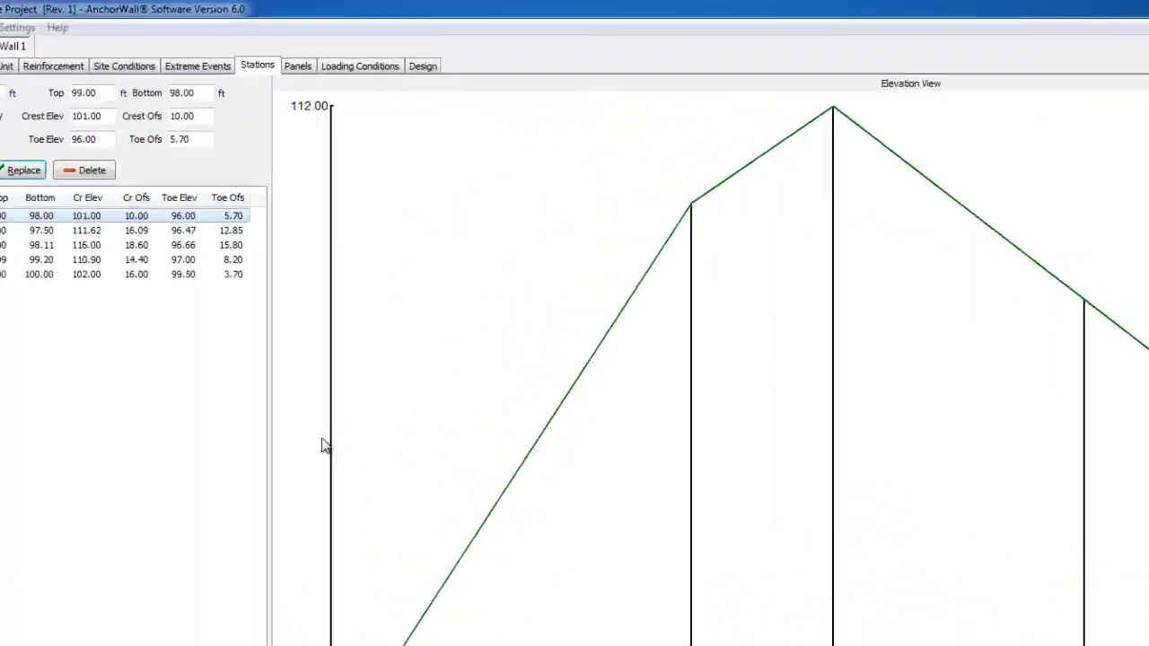
Step: Show the Panels tab layout with the wall elevation in proportional view
{"action": "left_click", "coordinate": [303, 70]}
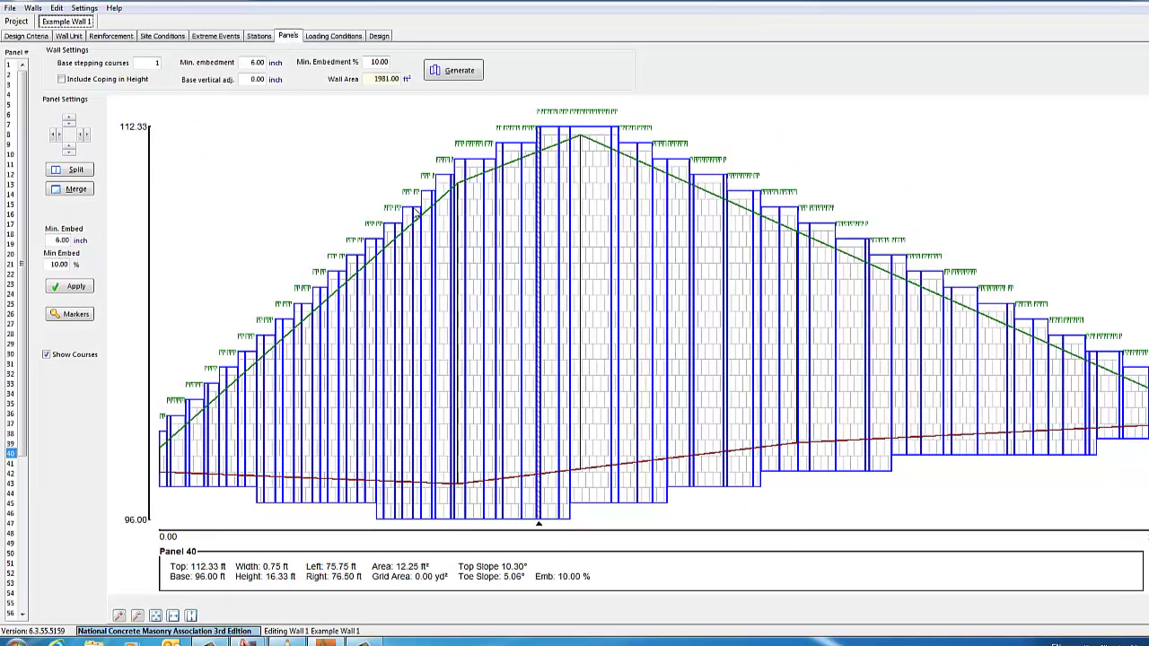
{"action": "left_click", "coordinate": [173, 615]}
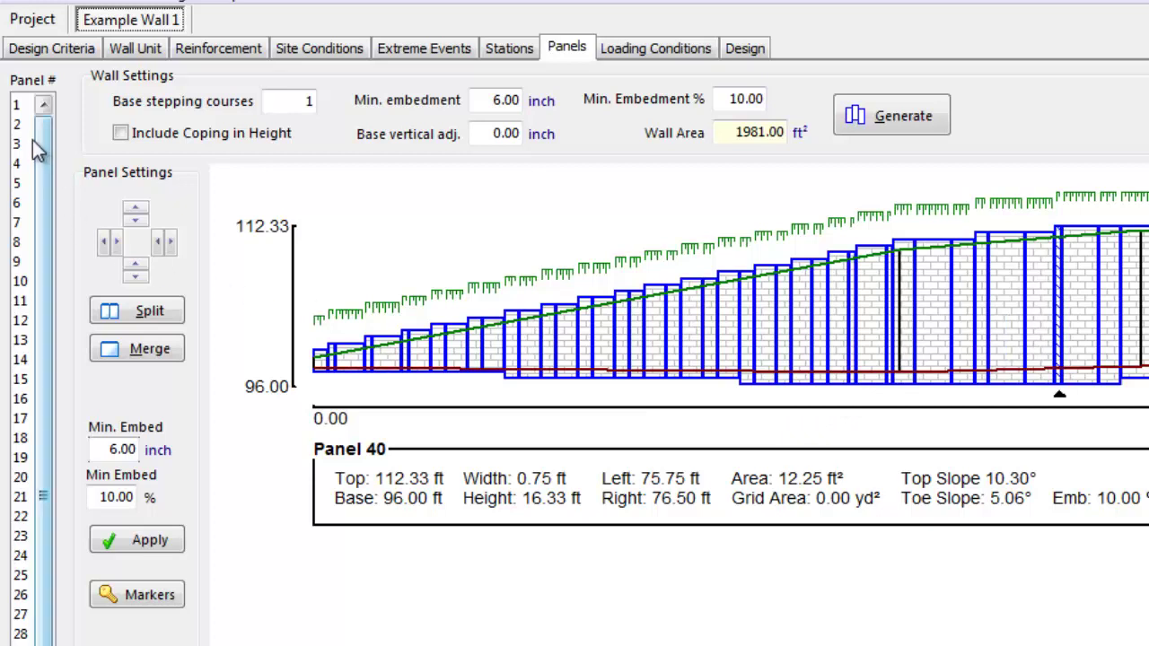
Step: Inspect panels 1–4 and 35–38 in turn, ending on panel 39's details
{"action": "left_click", "coordinate": [20, 104]}
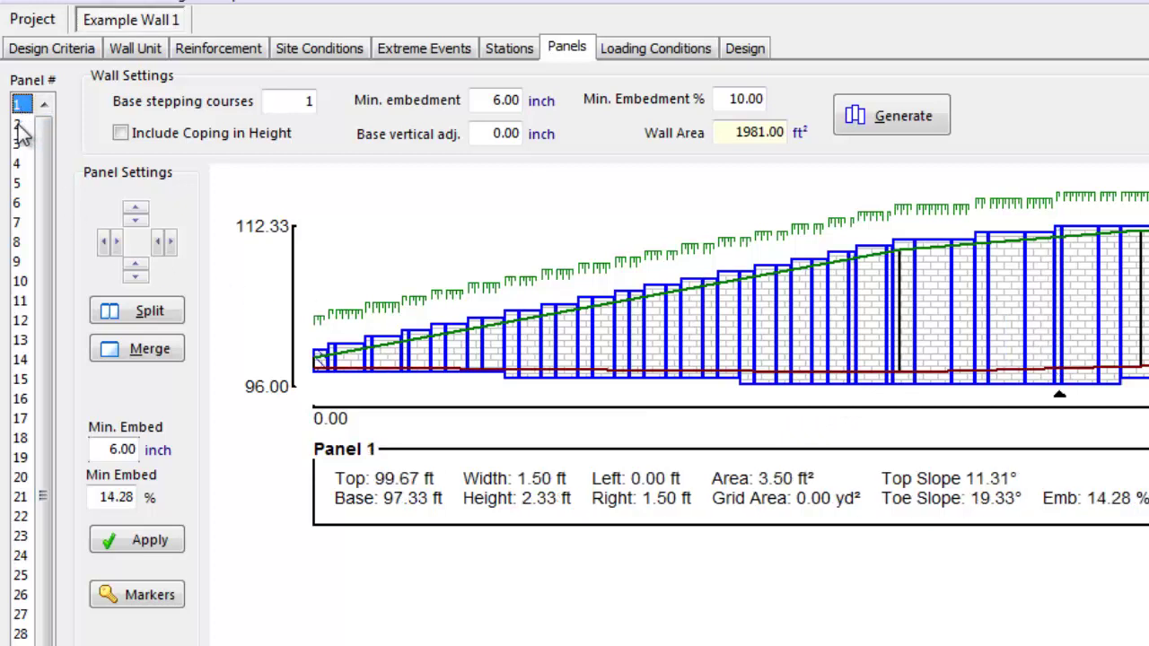
{"action": "left_click", "coordinate": [20, 126]}
{"action": "left_click", "coordinate": [19, 145]}
{"action": "left_click", "coordinate": [19, 164]}
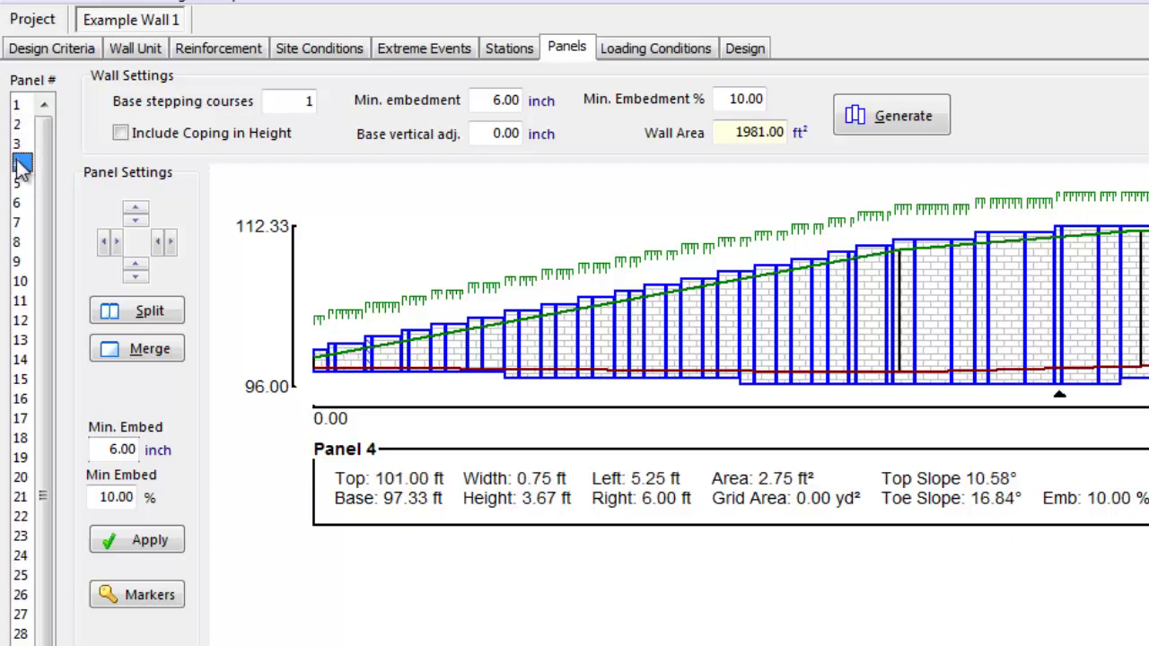
{"action": "left_click", "coordinate": [931, 299]}
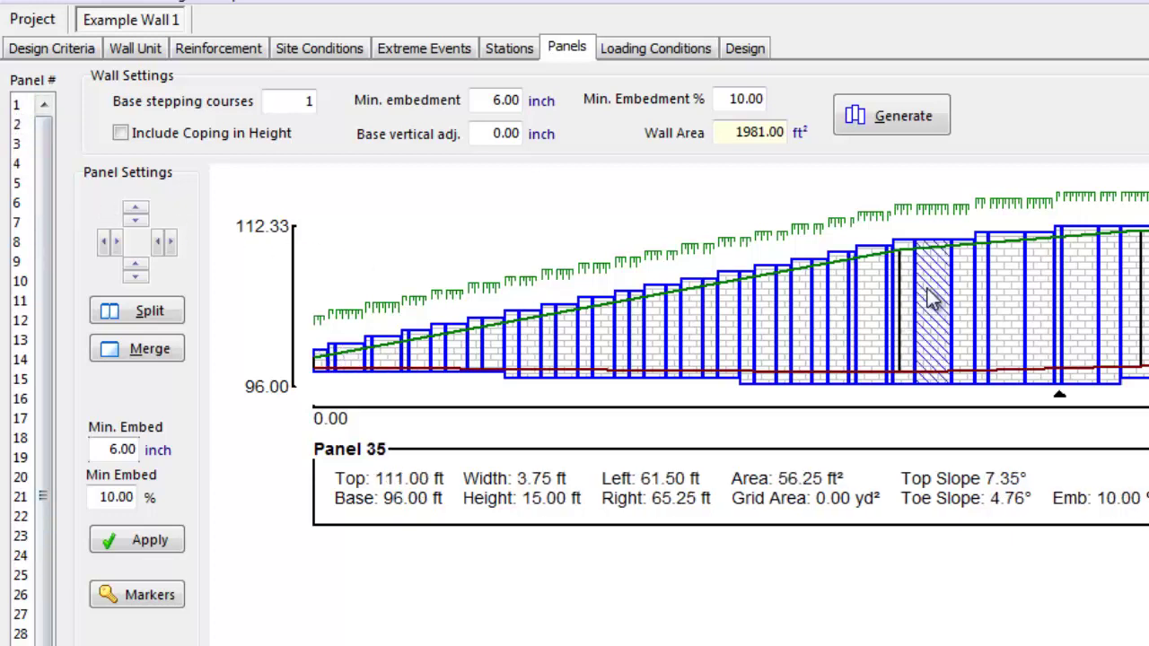
{"action": "left_click", "coordinate": [968, 310]}
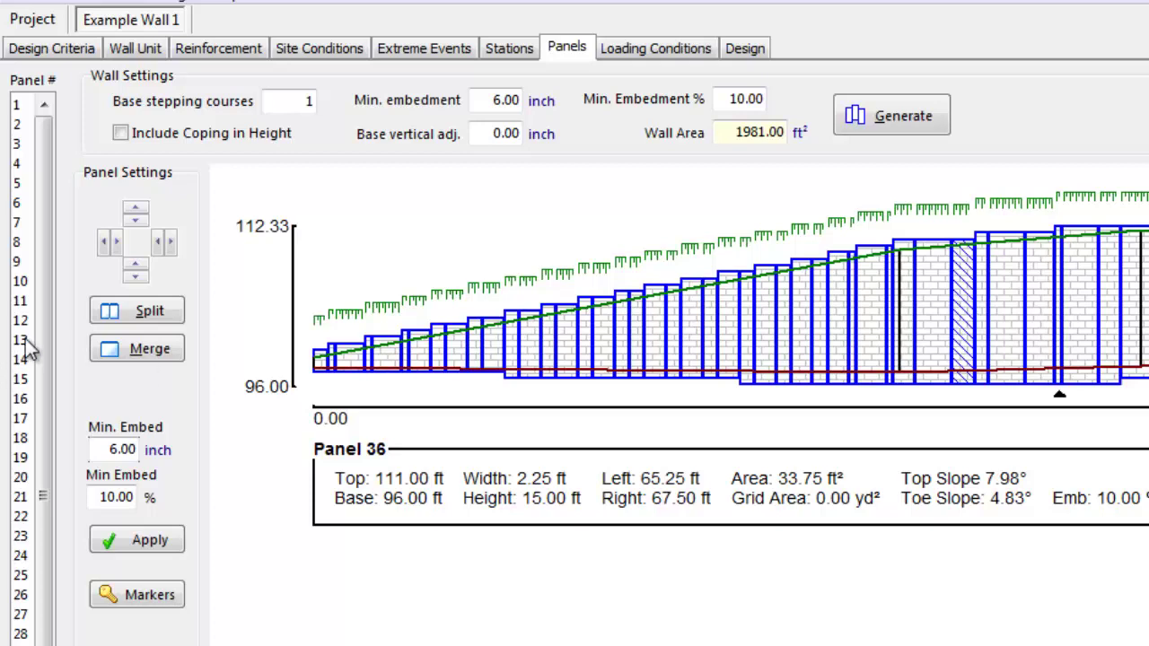
{"action": "left_click", "coordinate": [1007, 331]}
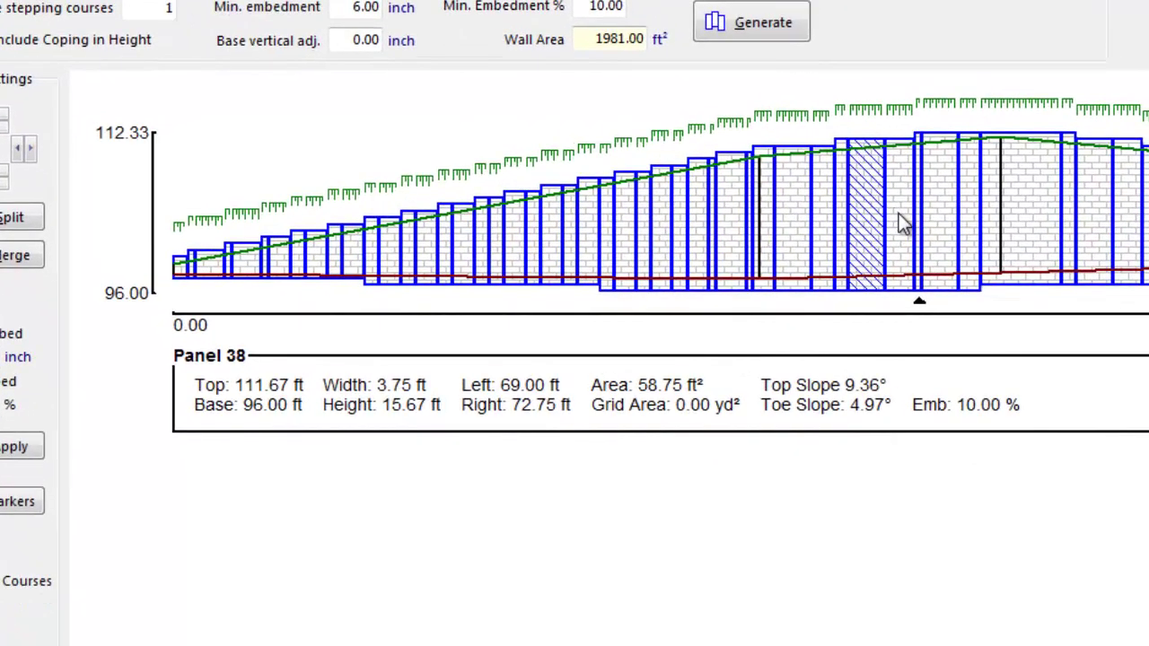
{"action": "left_click", "coordinate": [907, 224]}
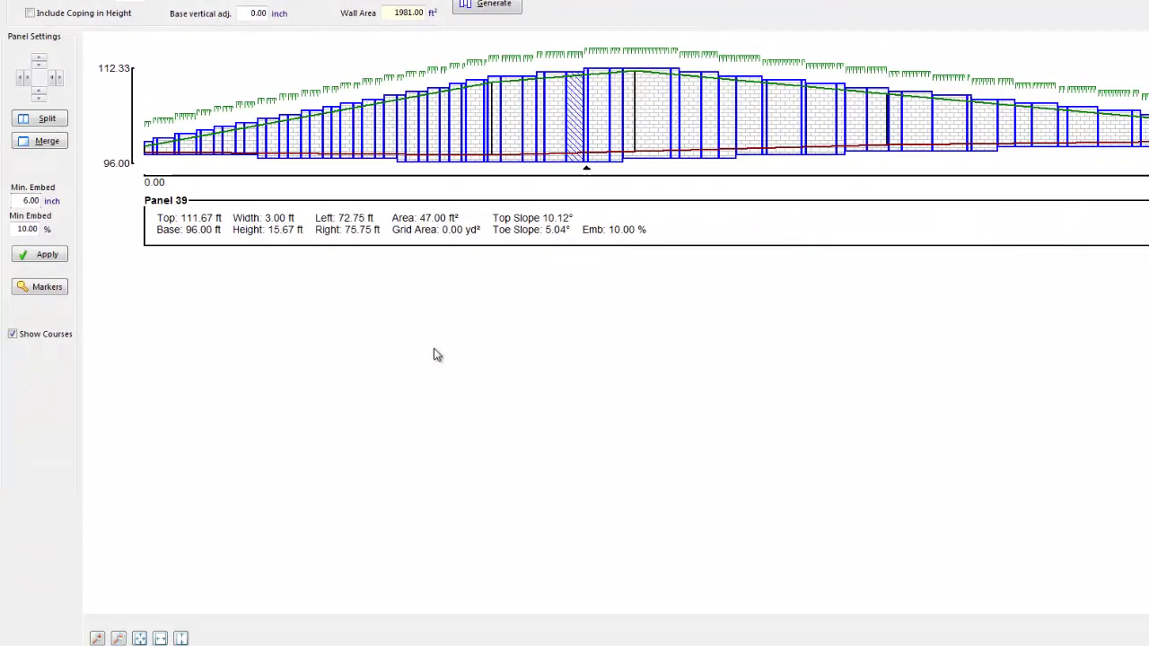
{"action": "left_click", "coordinate": [96, 638]}
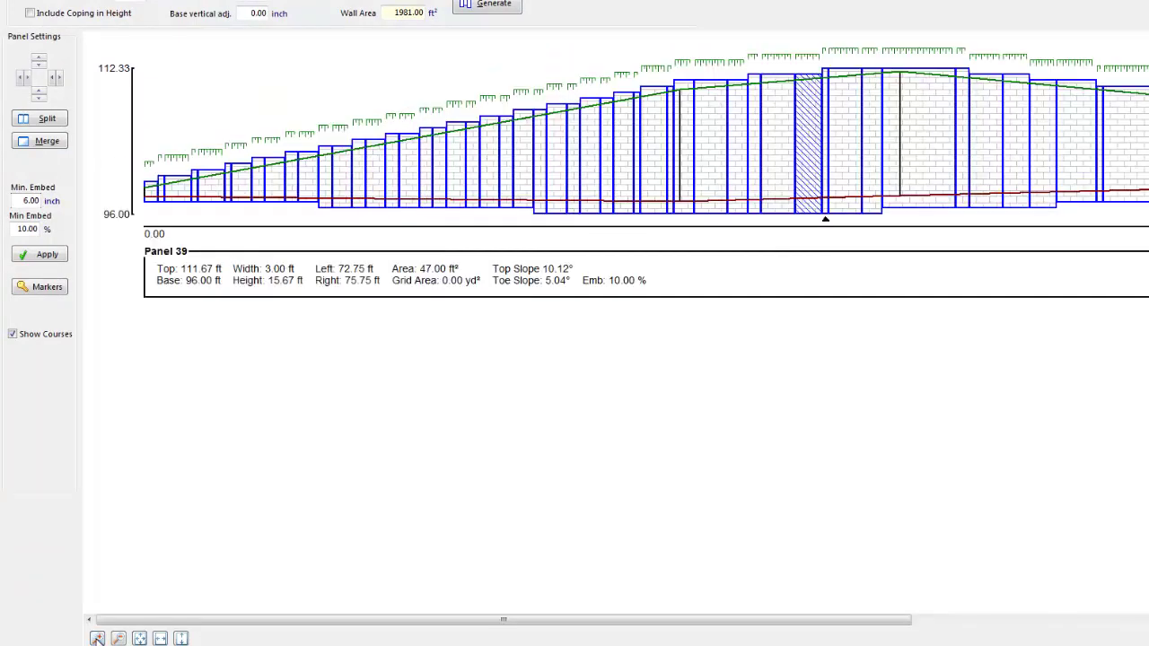
{"action": "left_click", "coordinate": [97, 638]}
{"action": "left_click", "coordinate": [97, 638]}
{"action": "left_click", "coordinate": [120, 638]}
{"action": "left_click", "coordinate": [140, 638]}
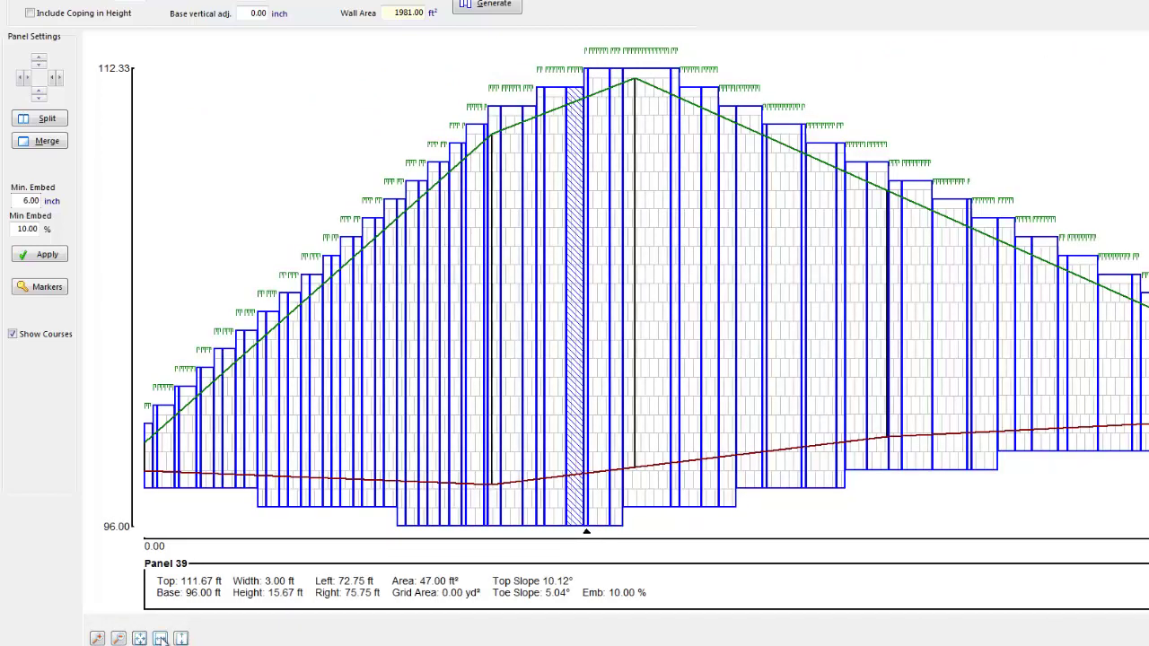
{"action": "left_click", "coordinate": [180, 638]}
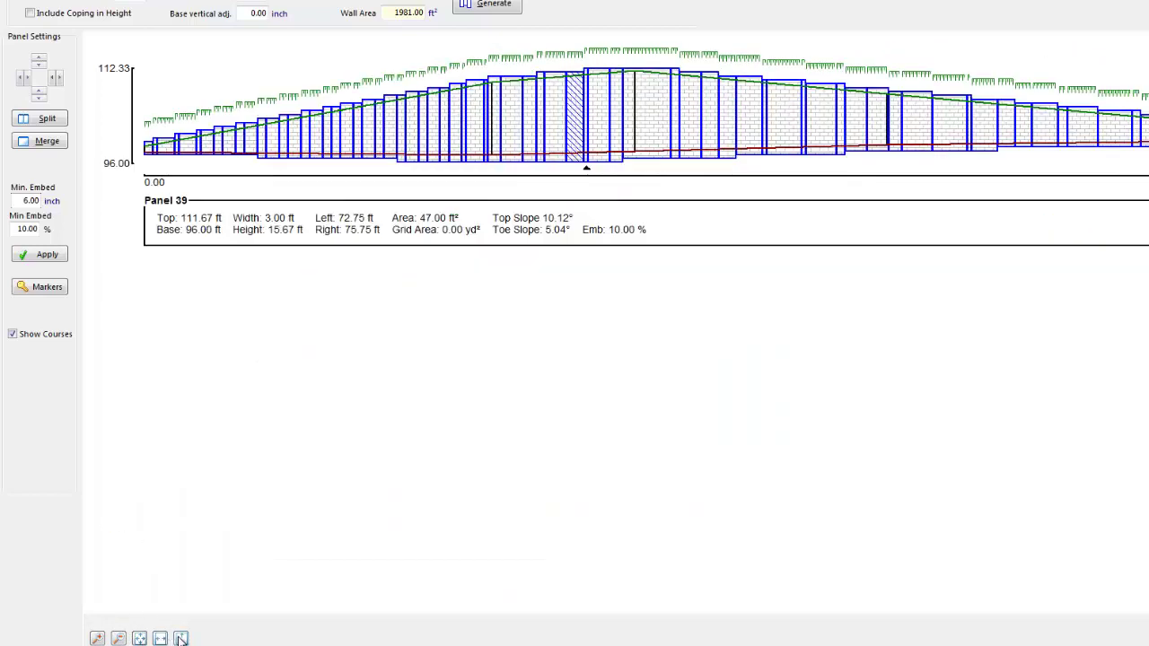
{"action": "left_click", "coordinate": [181, 638]}
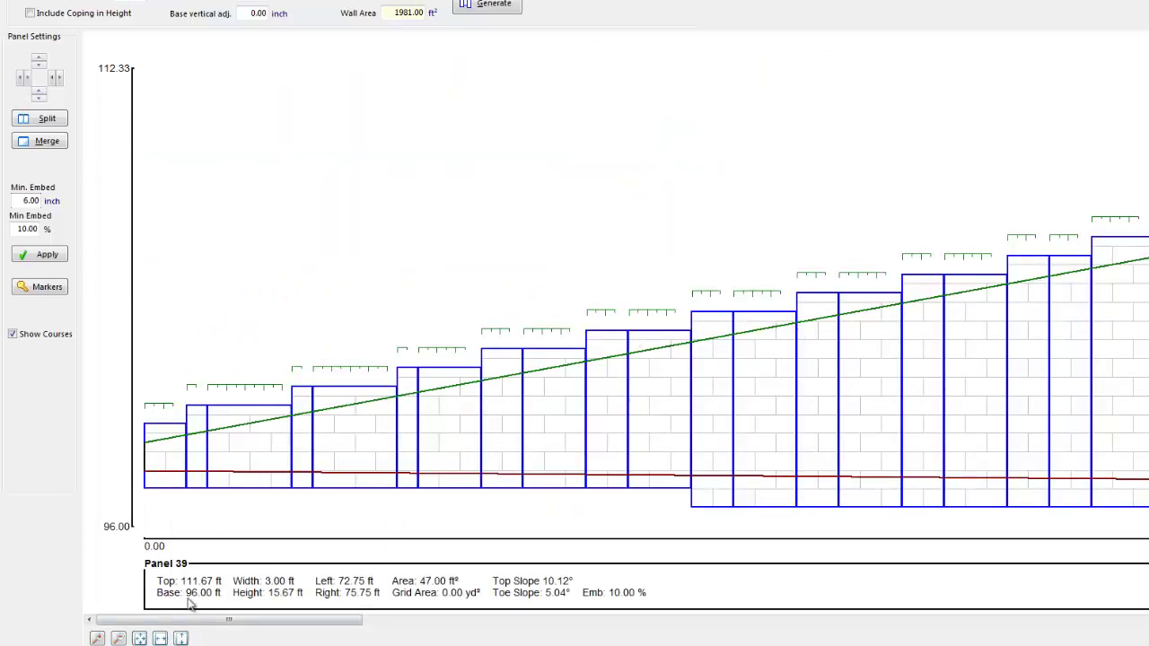
{"action": "mouse_move", "coordinate": [938, 346]}
{"action": "middle_mouse_down"}
{"action": "mouse_move", "coordinate": [957, 332]}
{"action": "mouse_move", "coordinate": [633, 374]}
{"action": "middle_mouse_up"}
{"action": "left_click", "coordinate": [633, 374]}
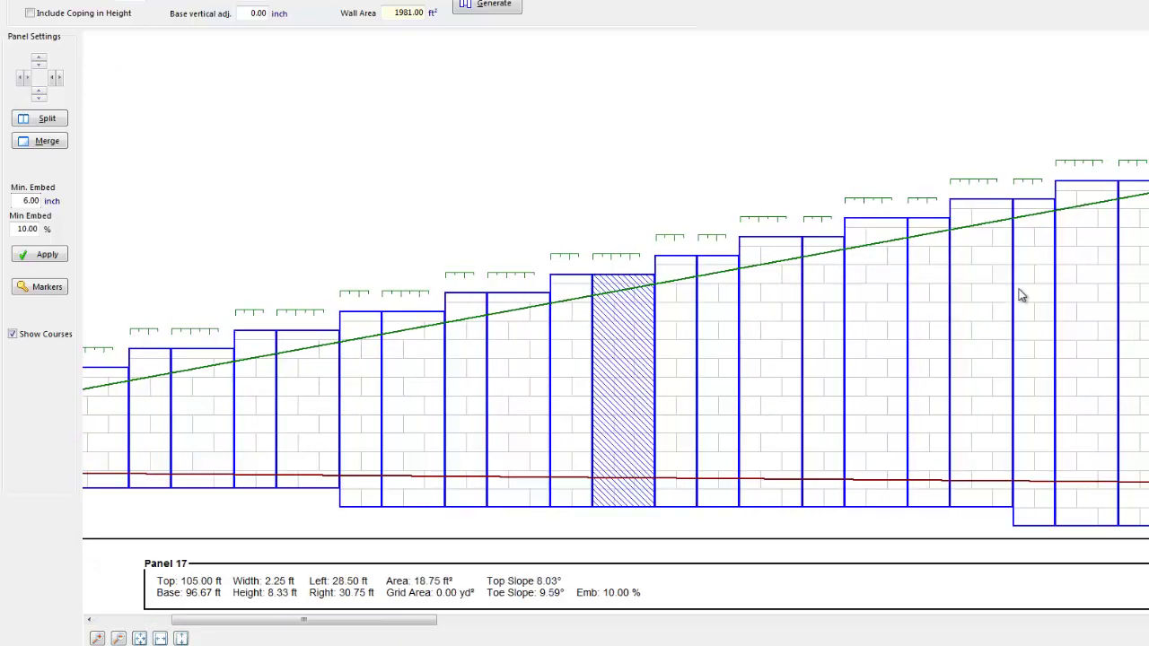
{"action": "mouse_move", "coordinate": [1032, 157]}
{"action": "middle_mouse_down"}
{"action": "mouse_move", "coordinate": [395, 239]}
{"action": "mouse_move", "coordinate": [323, 235]}
{"action": "middle_mouse_up"}
{"action": "left_click", "coordinate": [324, 235]}
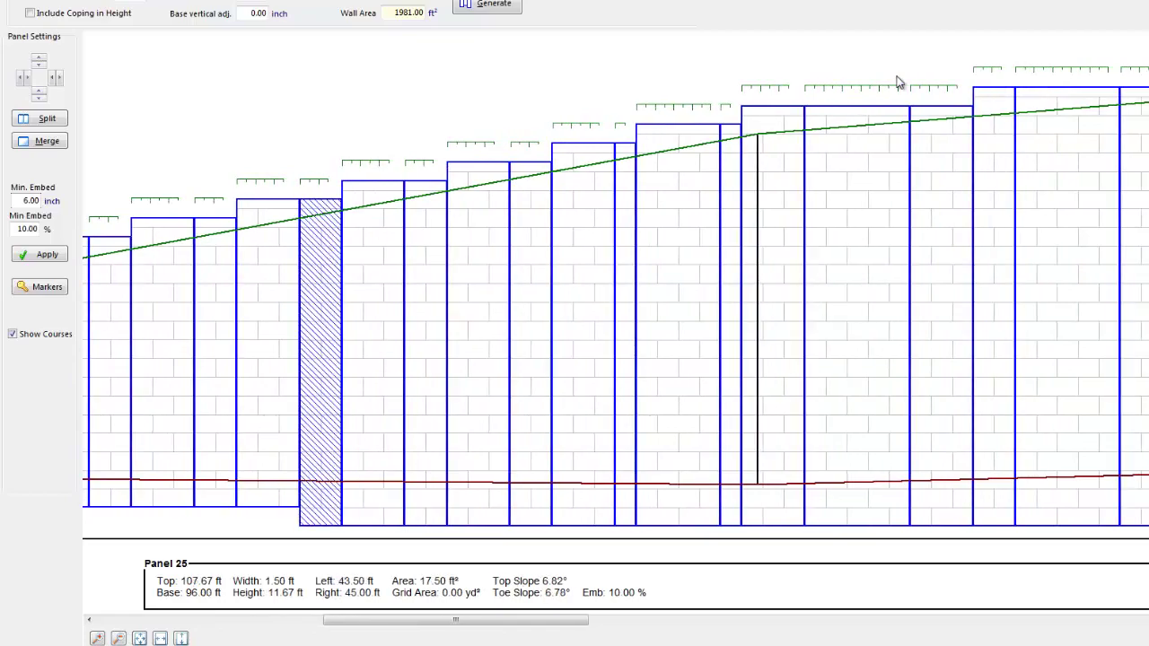
{"action": "mouse_move", "coordinate": [900, 80]}
{"action": "middle_mouse_down"}
{"action": "mouse_move", "coordinate": [757, 92]}
{"action": "mouse_move", "coordinate": [611, 161]}
{"action": "middle_mouse_up"}
{"action": "left_click", "coordinate": [588, 492]}
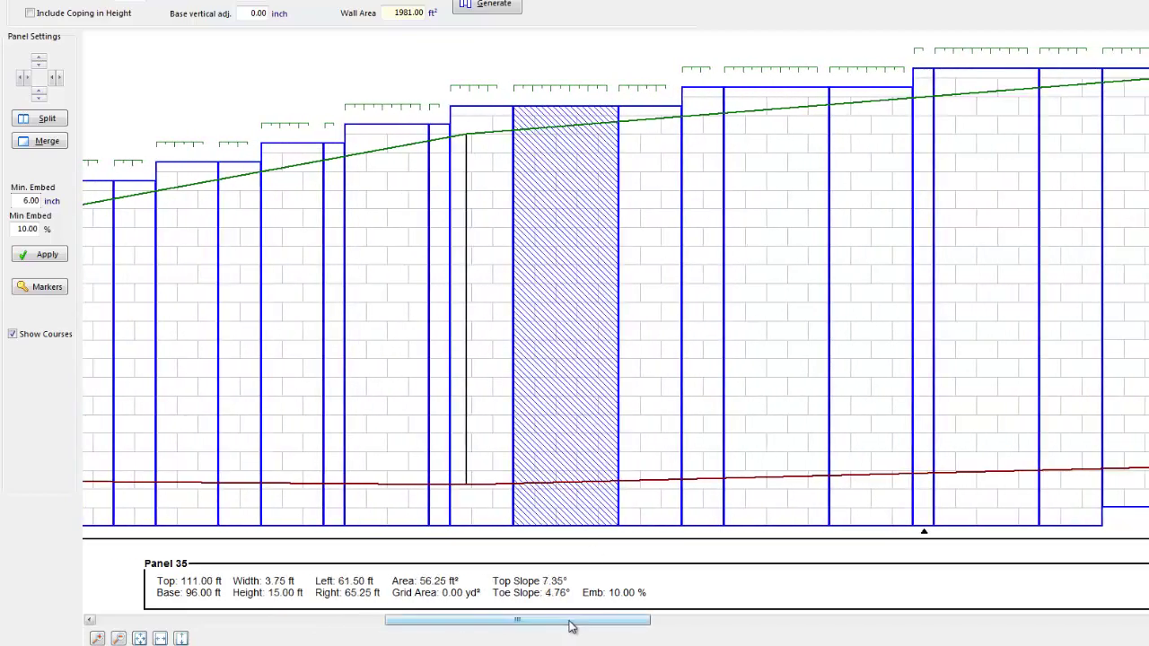
{"action": "mouse_move", "coordinate": [569, 626]}
{"action": "left_mouse_down"}
{"action": "mouse_move", "coordinate": [936, 620]}
{"action": "mouse_move", "coordinate": [686, 621]}
{"action": "left_mouse_up"}
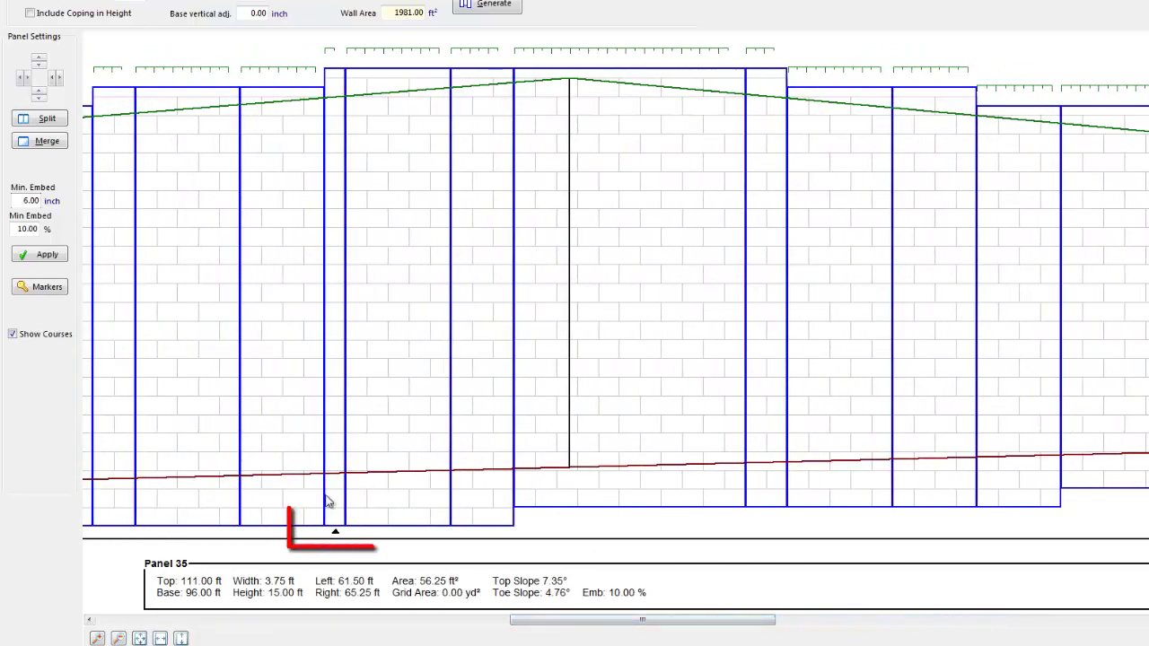
{"action": "left_click", "coordinate": [335, 499]}
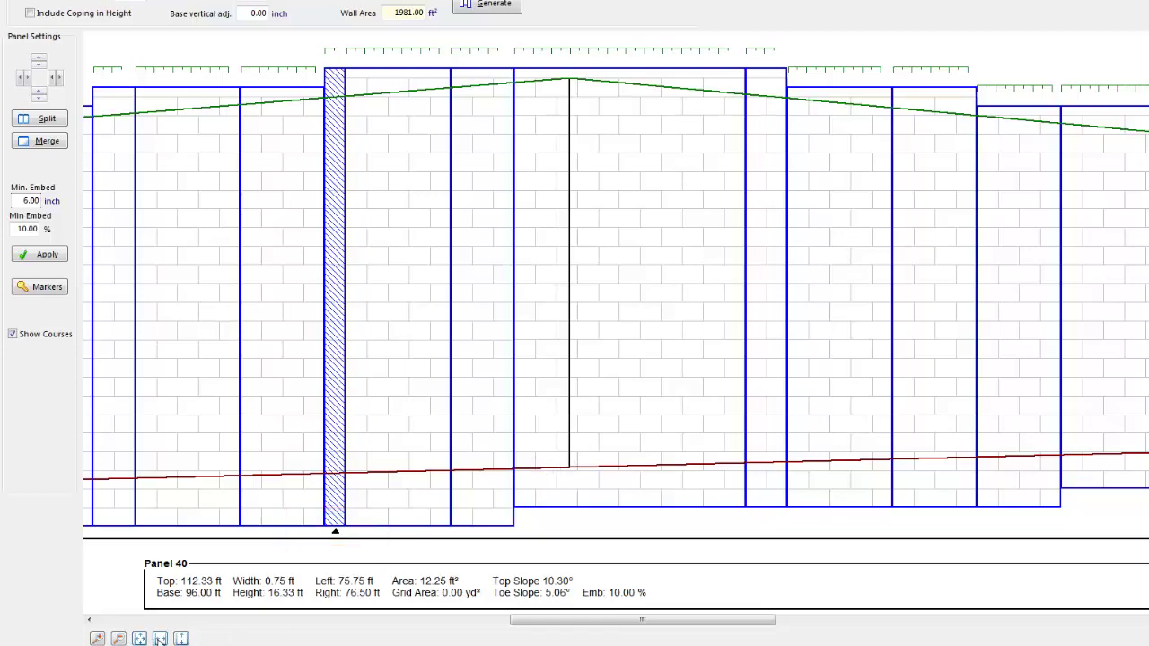
Step: Zoom to extents so the whole wall elevation fits the Panels view
{"action": "left_click", "coordinate": [159, 638]}
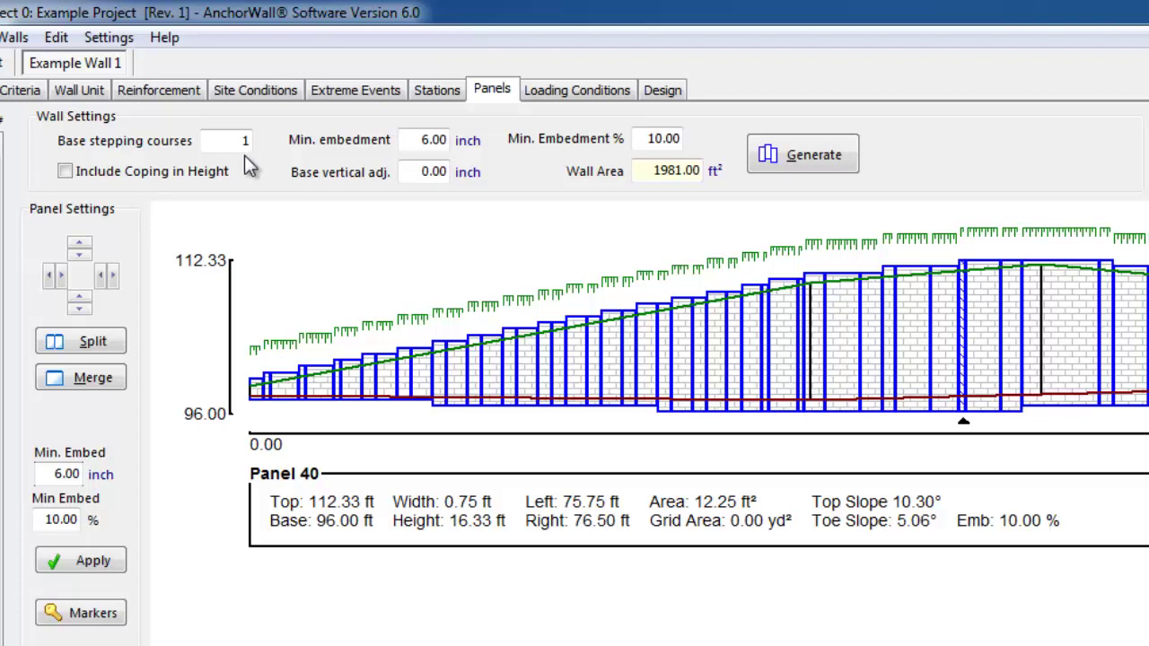
Step: Regenerate panels with base stepping courses set to 2
{"action": "left_click_drag", "start_coordinate": [242, 141], "coordinate": [265, 149]}
{"action": "type", "text": "2"}
{"action": "left_click", "coordinate": [765, 151]}
{"action": "key", "text": "Return"}
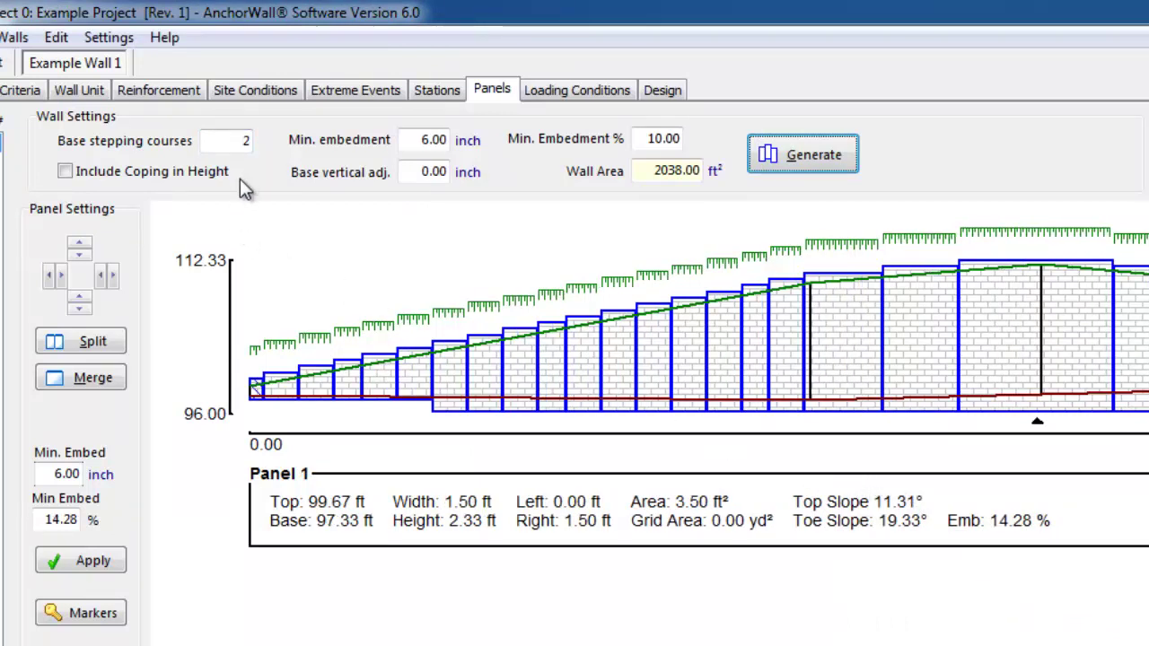
Step: Regenerate panels with a 3.5 inch base vertical adjustment
{"action": "left_click", "coordinate": [415, 172]}
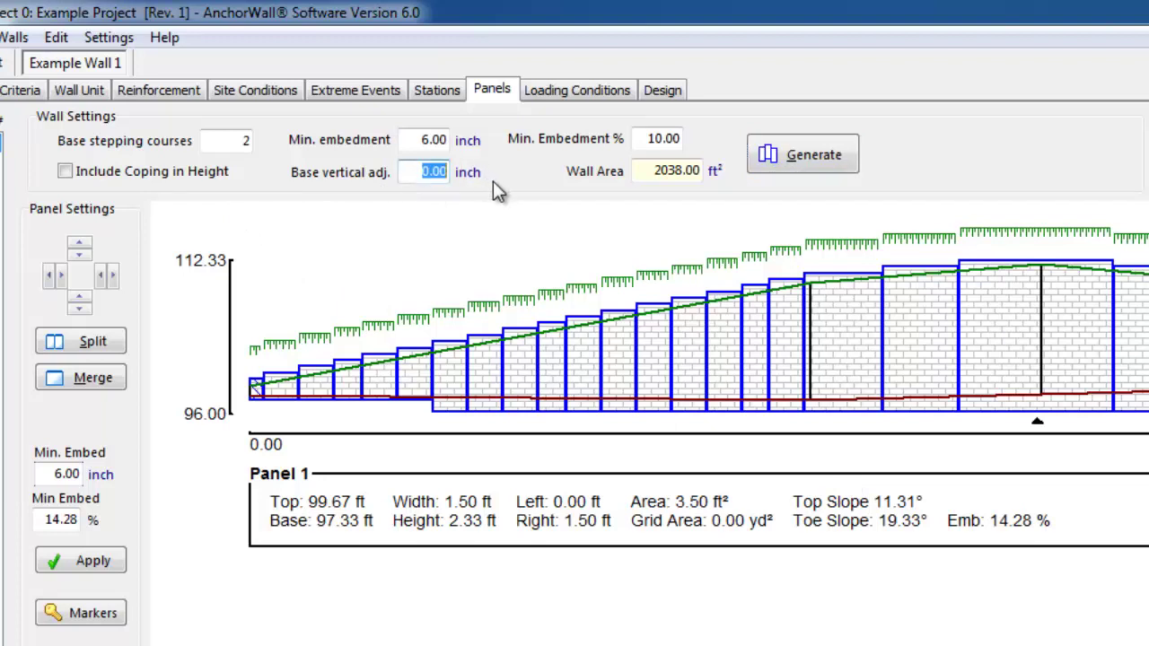
{"action": "type", "text": "3.5"}
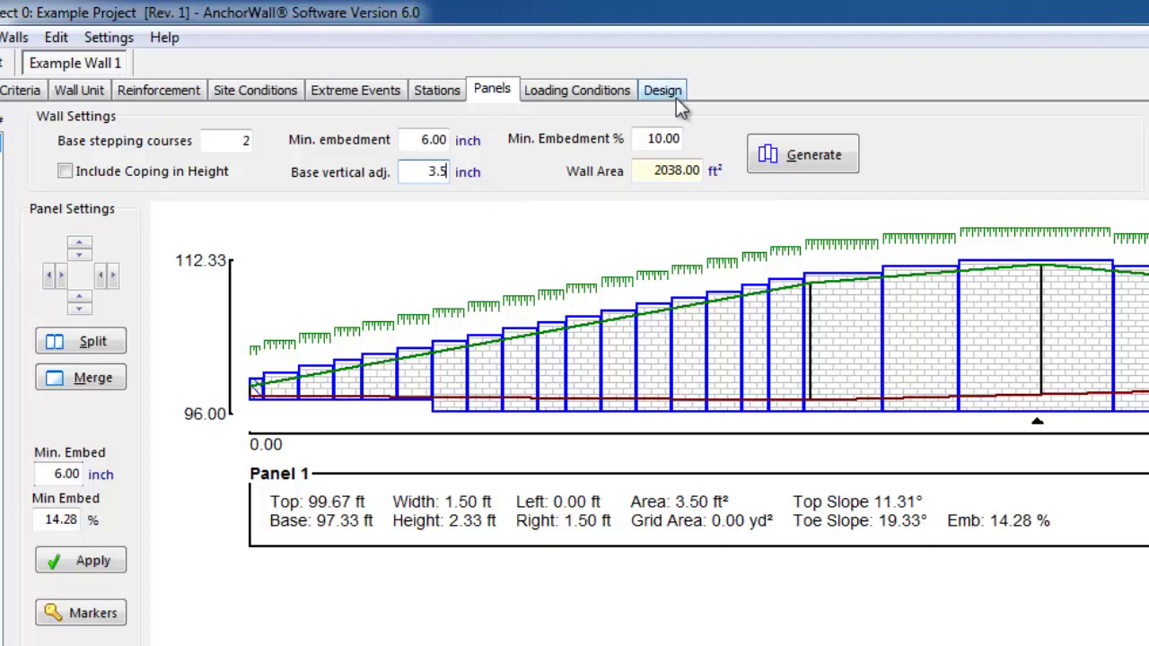
{"action": "left_click", "coordinate": [814, 155]}
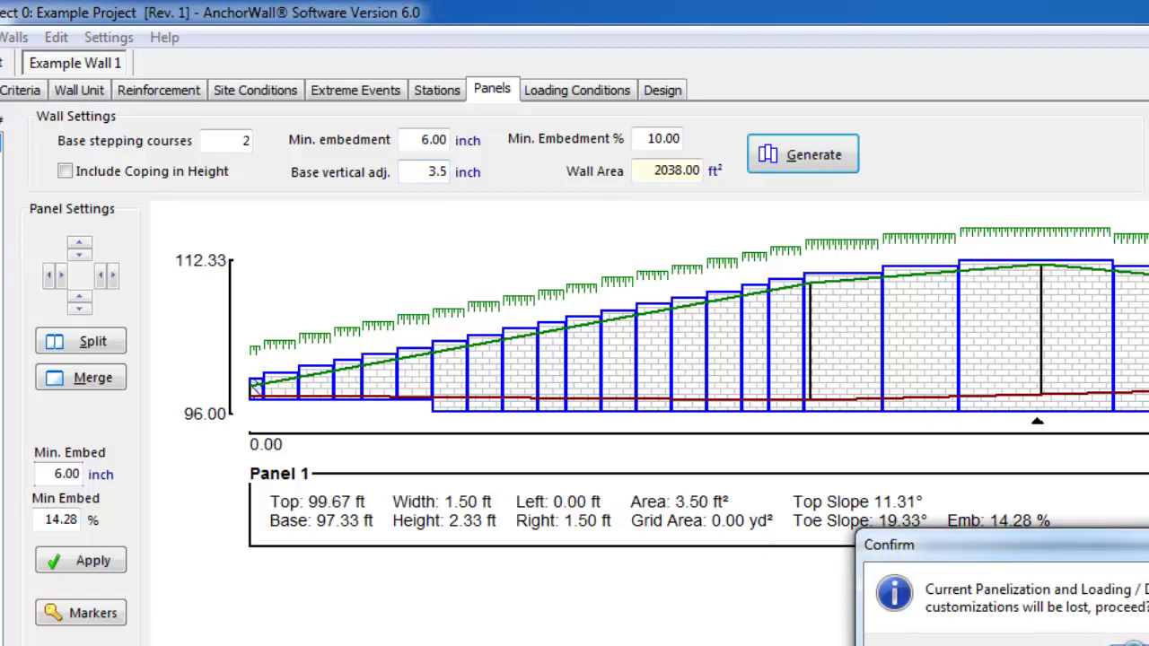
{"action": "left_click", "coordinate": [1132, 643]}
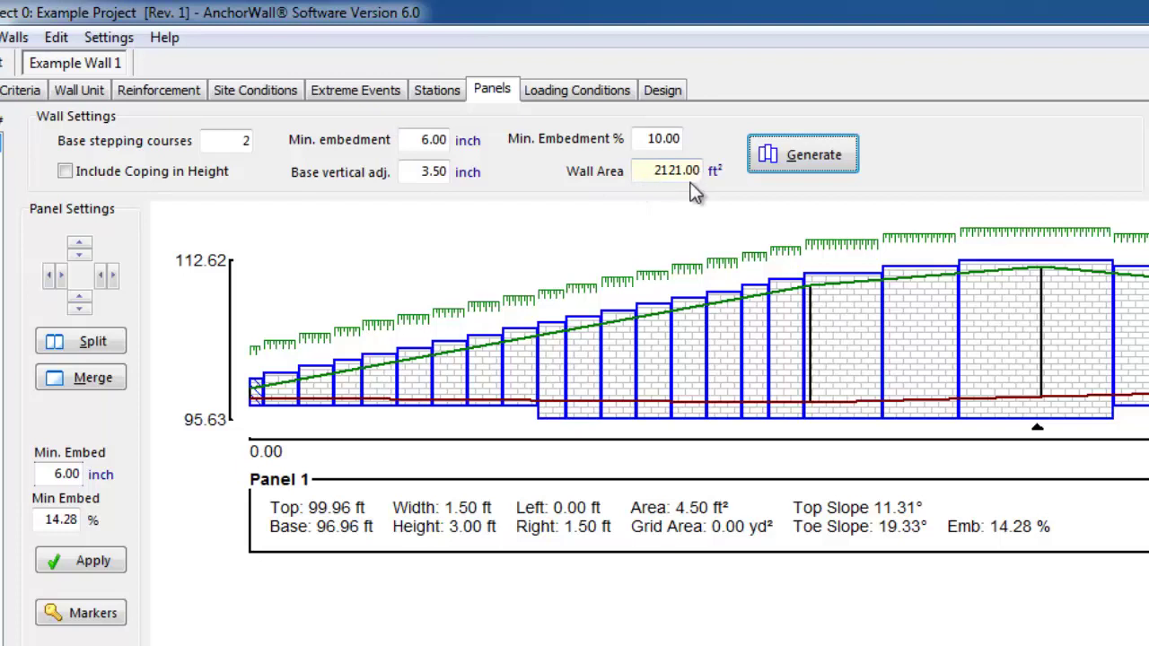
Step: Regenerate panels with coping included in height
{"action": "left_click", "coordinate": [64, 171]}
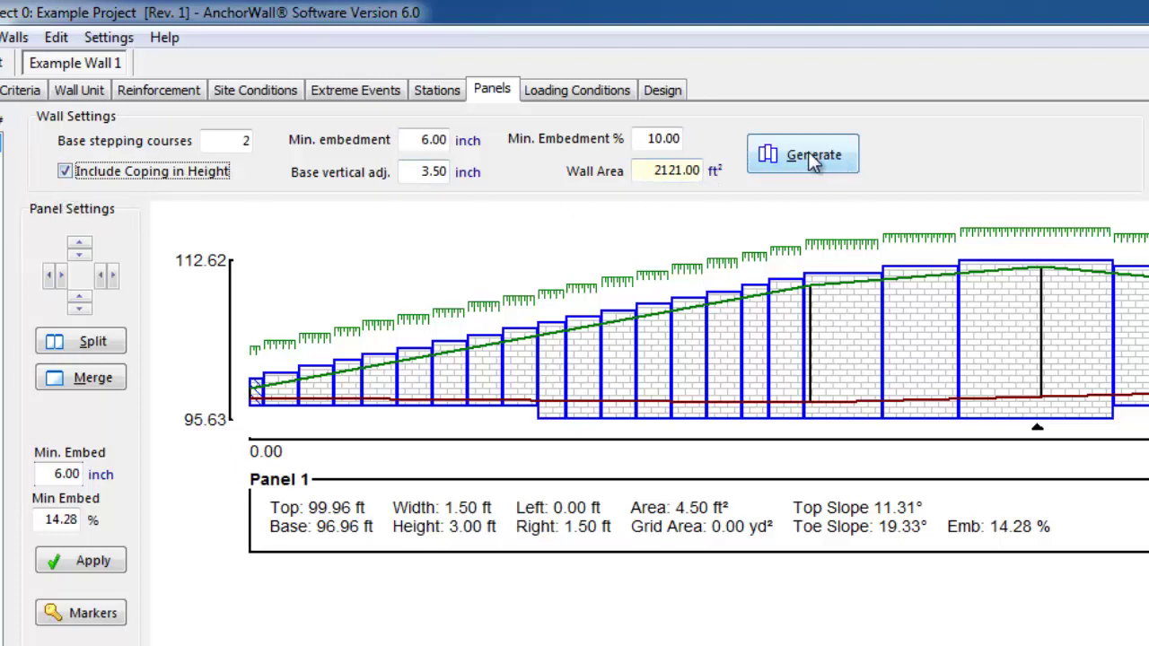
{"action": "left_click", "coordinate": [822, 171]}
{"action": "key", "text": "Return"}
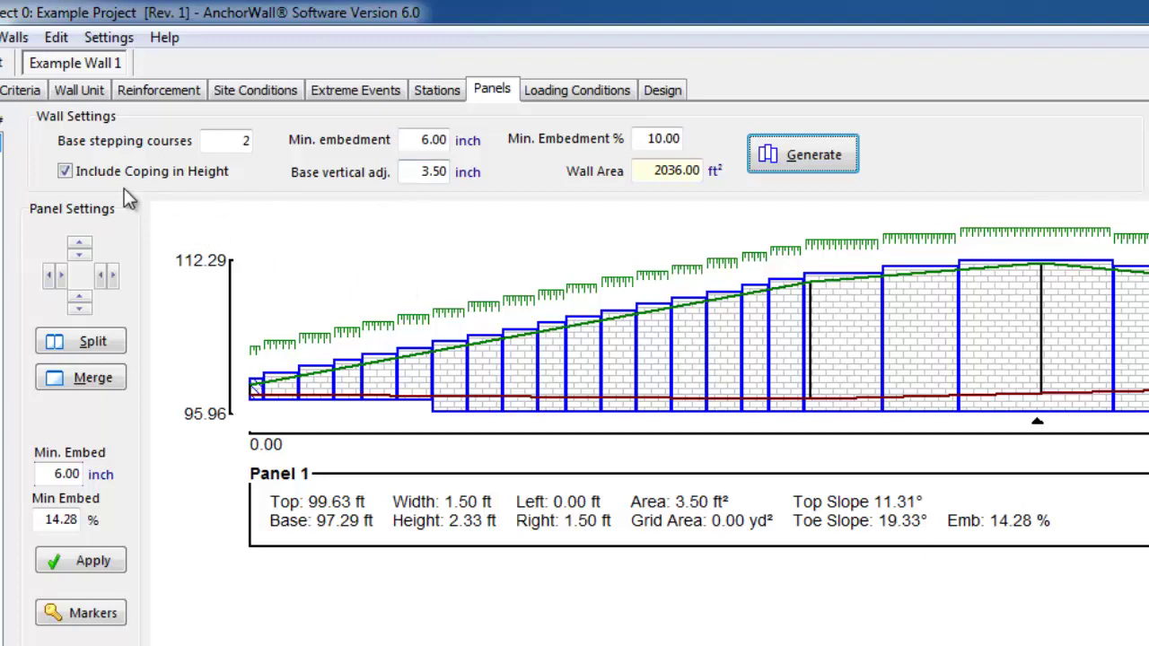
Step: Regenerate panels with coping no longer included in height
{"action": "left_click", "coordinate": [64, 170]}
{"action": "left_click", "coordinate": [820, 148]}
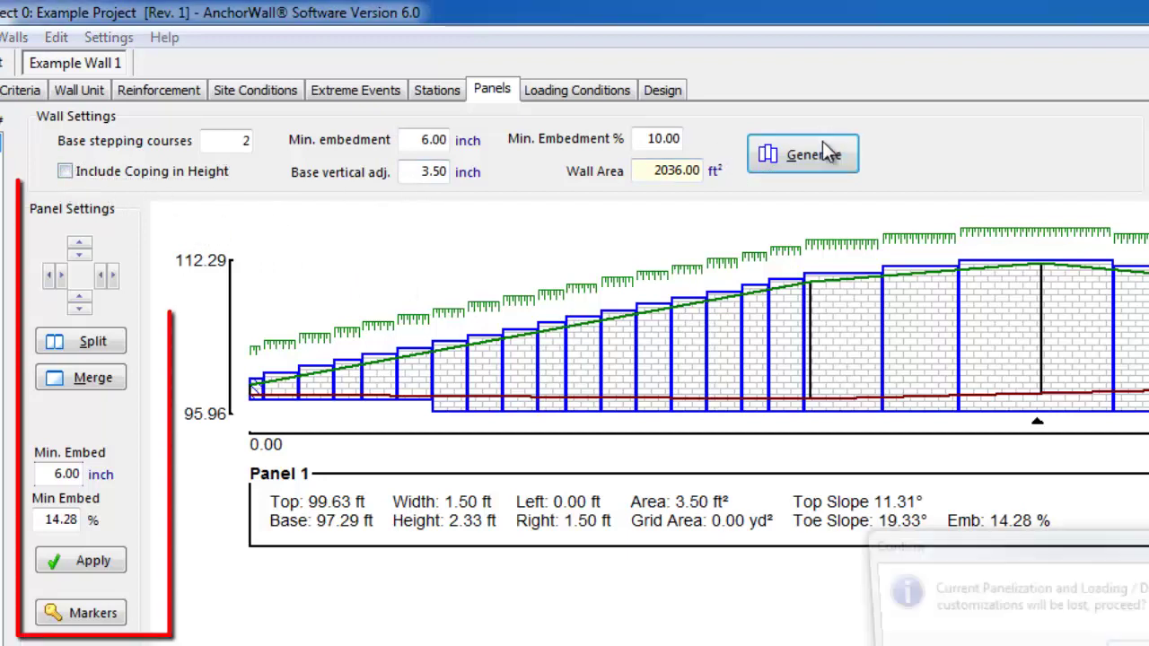
{"action": "left_click", "coordinate": [1135, 643]}
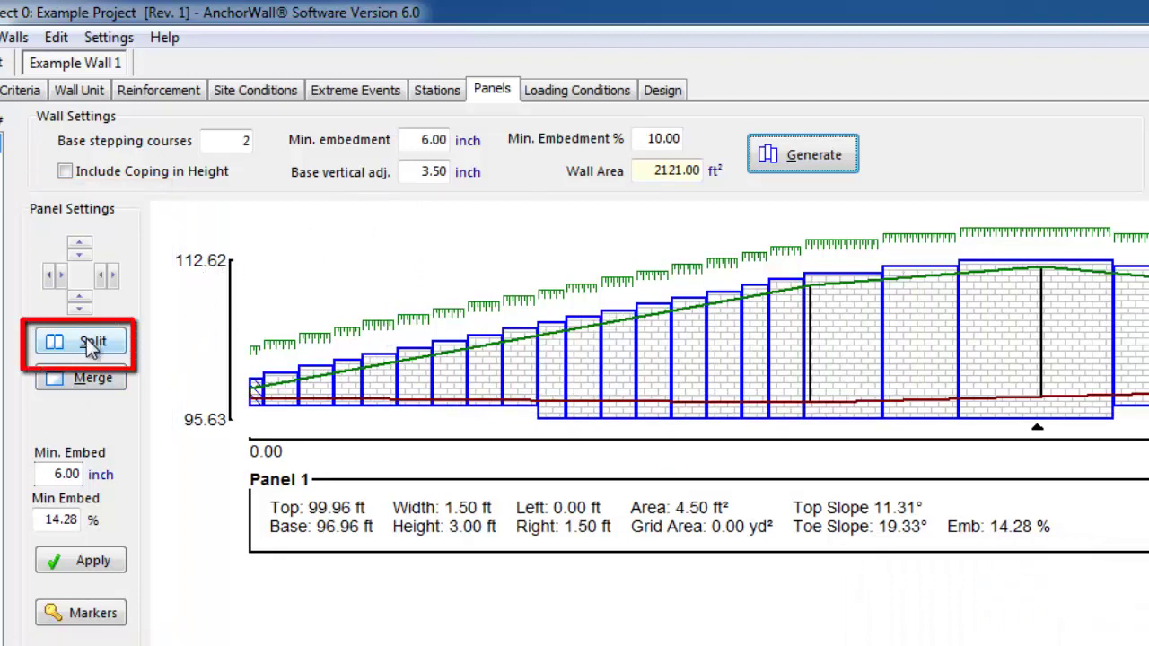
Step: Split and merge Panel 19 into a single 24.75 ft wide panel
{"action": "left_click", "coordinate": [938, 397]}
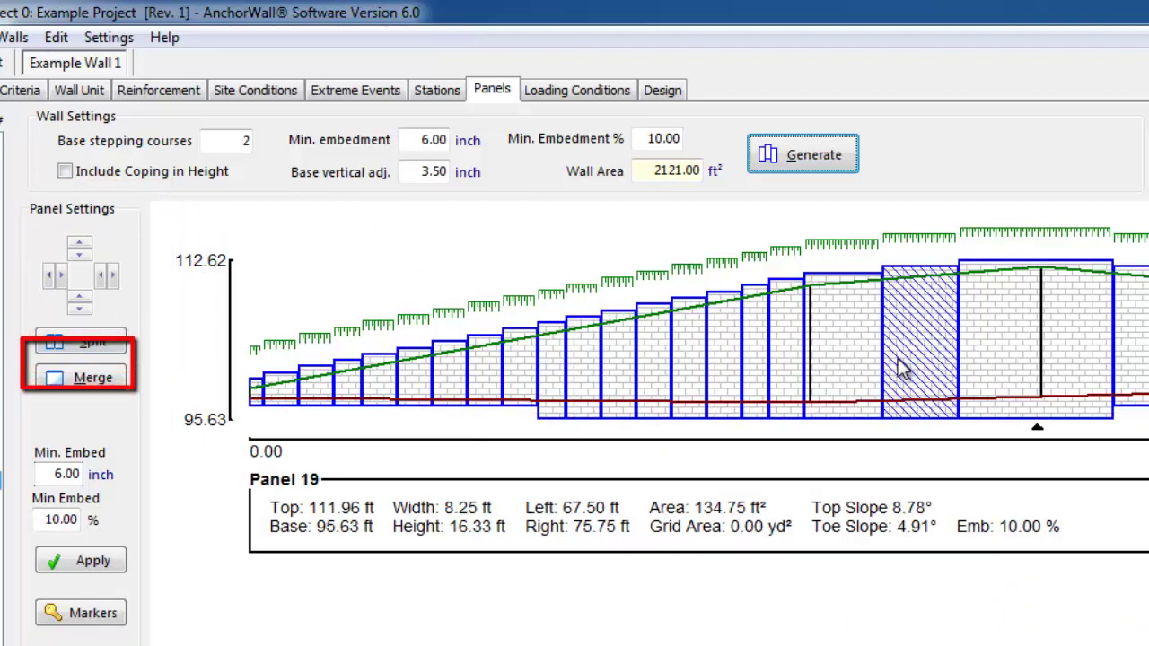
{"action": "left_click", "coordinate": [77, 344]}
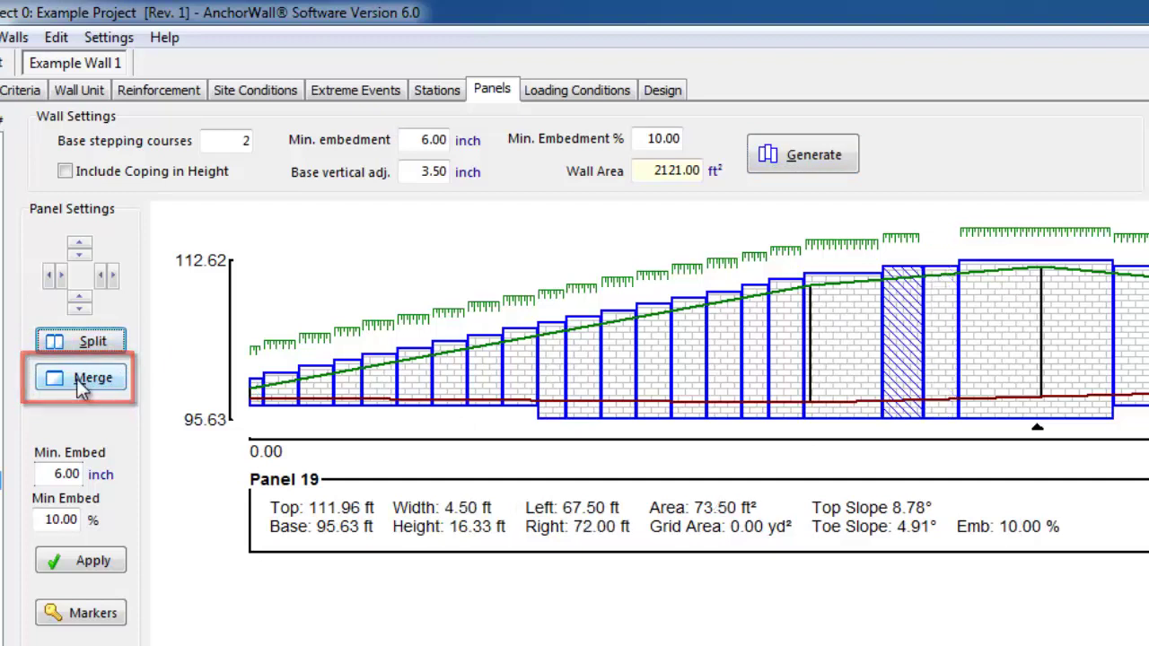
{"action": "left_click", "coordinate": [76, 378]}
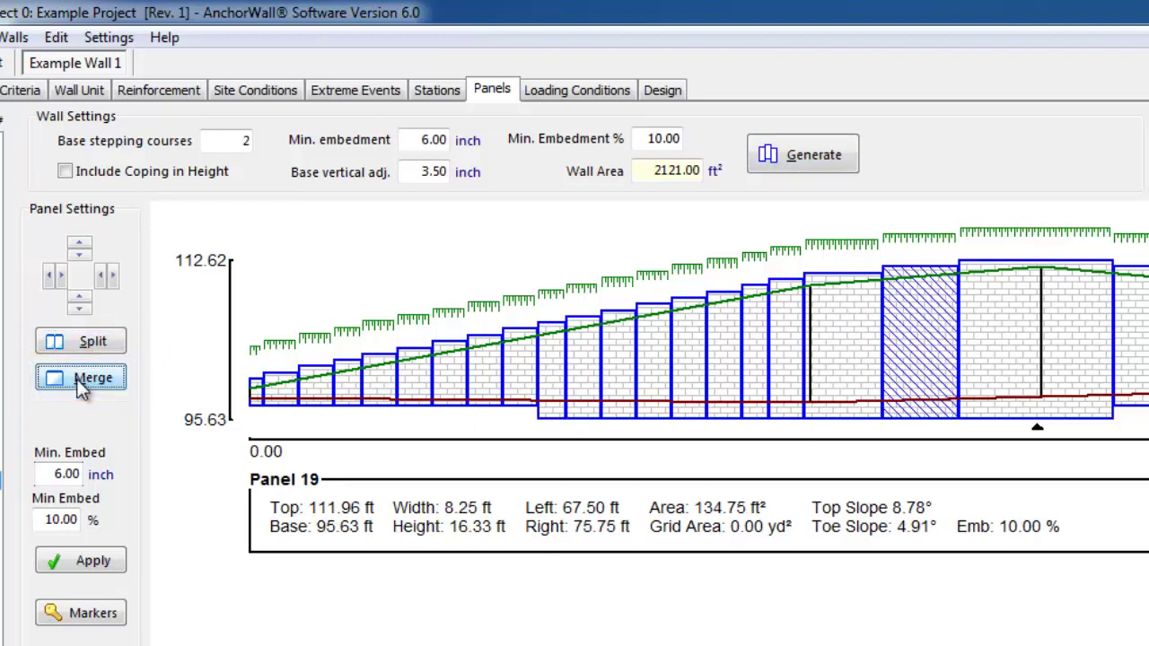
{"action": "left_click", "coordinate": [81, 380]}
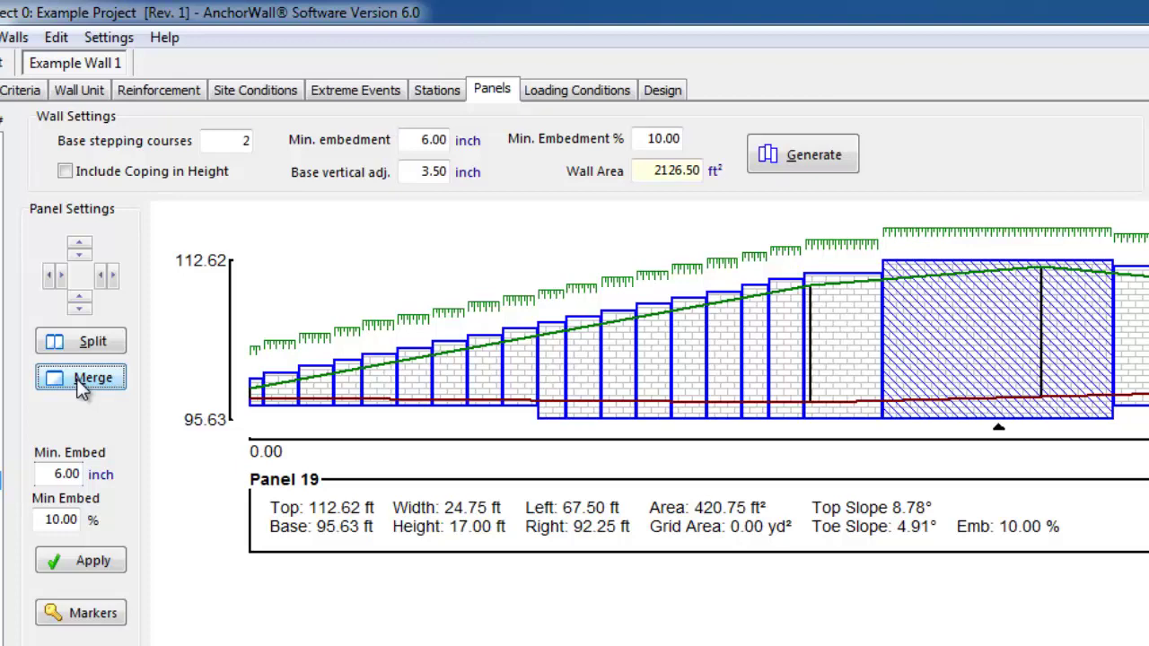
Step: Raise Panel 19's top course by course to 118.62 ft
{"action": "left_click", "coordinate": [79, 257]}
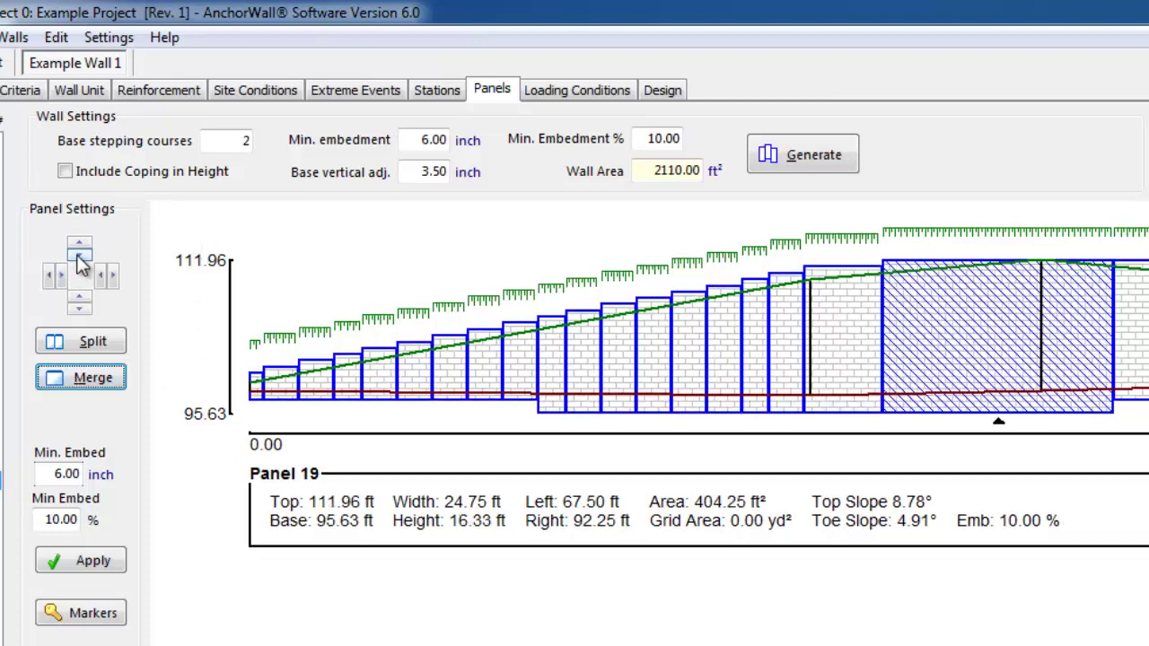
{"action": "left_click", "coordinate": [79, 256]}
{"action": "left_click", "coordinate": [79, 245]}
{"action": "left_click", "coordinate": [79, 245]}
{"action": "left_click", "coordinate": [79, 245]}
{"action": "left_click", "coordinate": [79, 245]}
{"action": "left_click", "coordinate": [79, 245]}
{"action": "left_click", "coordinate": [79, 245]}
{"action": "left_click", "coordinate": [79, 245]}
{"action": "left_click", "coordinate": [79, 245]}
{"action": "left_click", "coordinate": [79, 245]}
{"action": "left_click", "coordinate": [79, 245]}
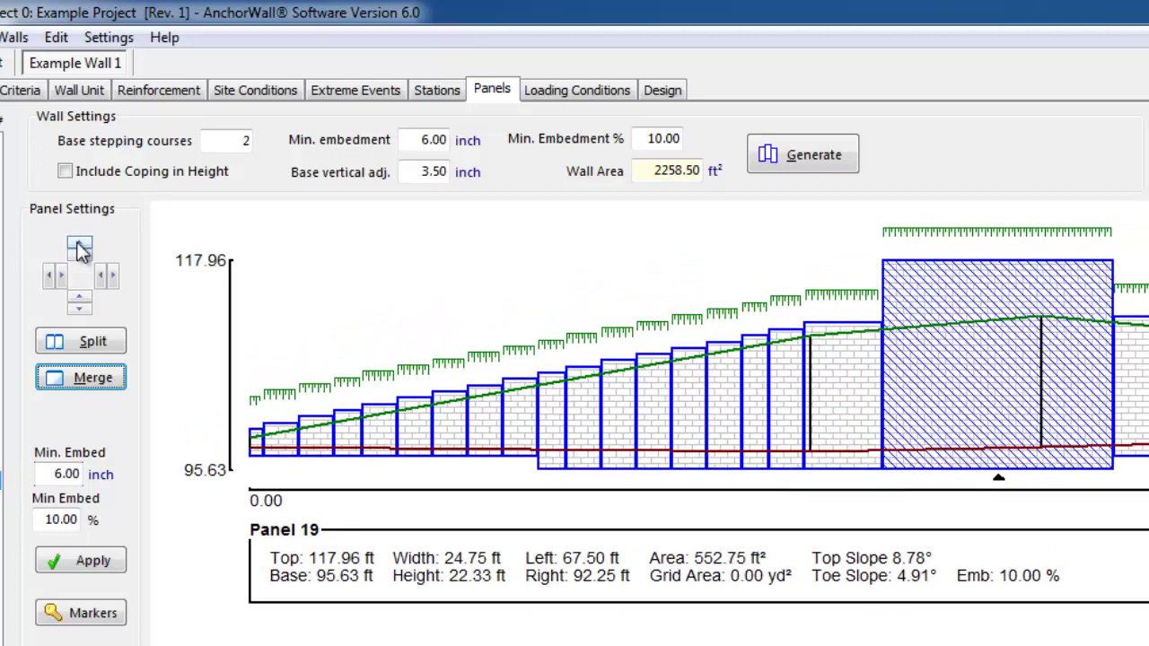
{"action": "left_click", "coordinate": [79, 246]}
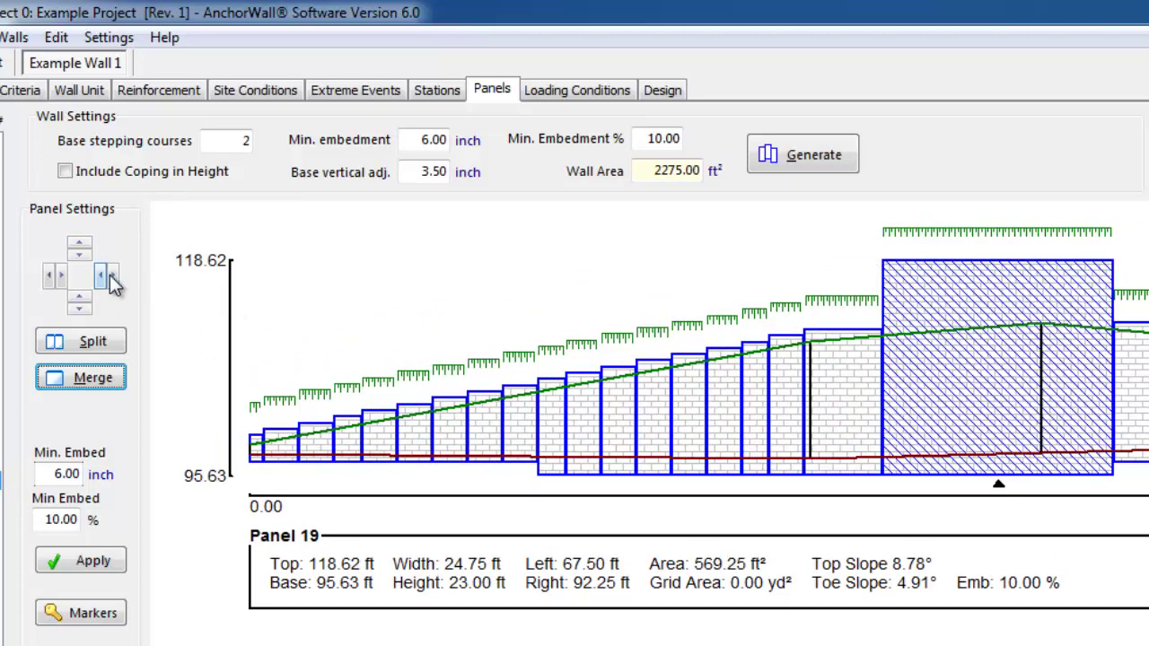
Step: Test extending Panel 19's right edge, then restore its 24.75 ft width
{"action": "left_click", "coordinate": [110, 278]}
{"action": "left_click", "coordinate": [110, 278]}
{"action": "left_click", "coordinate": [109, 279]}
{"action": "left_click", "coordinate": [110, 279]}
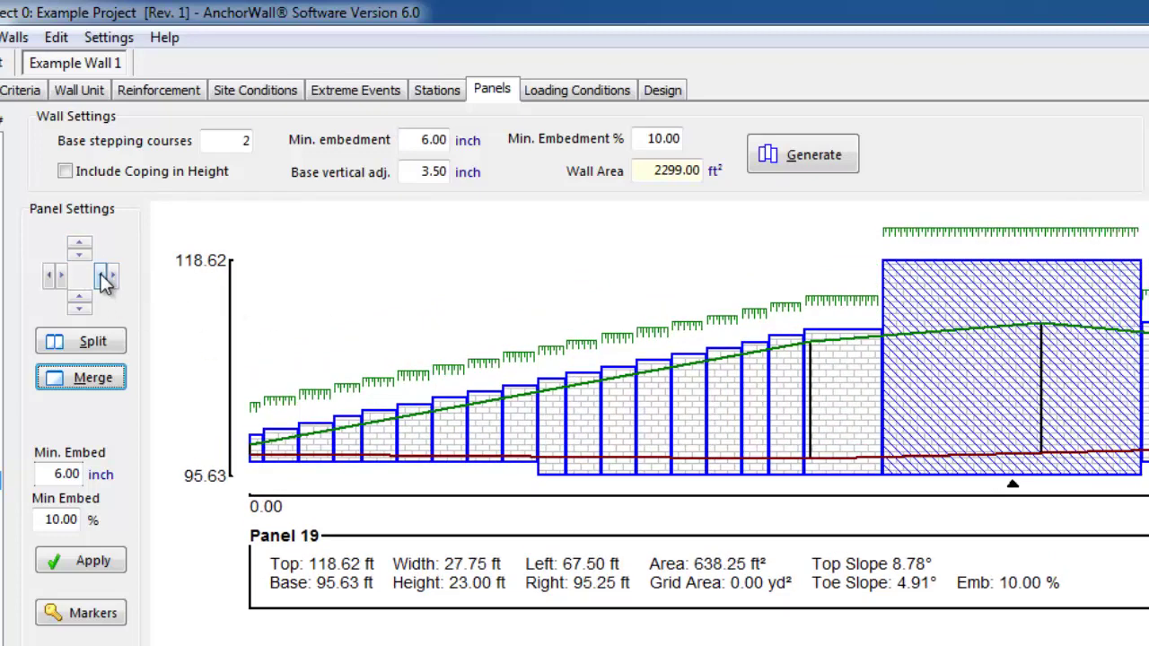
{"action": "left_click", "coordinate": [104, 279]}
{"action": "left_click", "coordinate": [104, 279]}
{"action": "left_click", "coordinate": [103, 279]}
{"action": "left_click", "coordinate": [103, 279]}
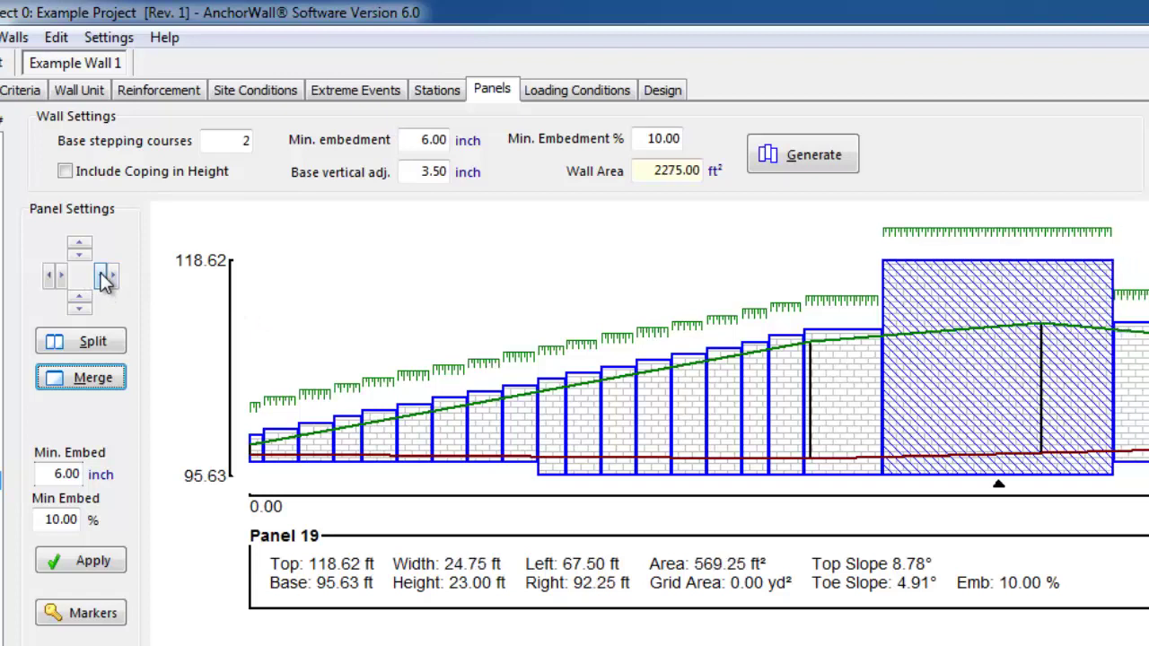
{"action": "double_click", "coordinate": [51, 476]}
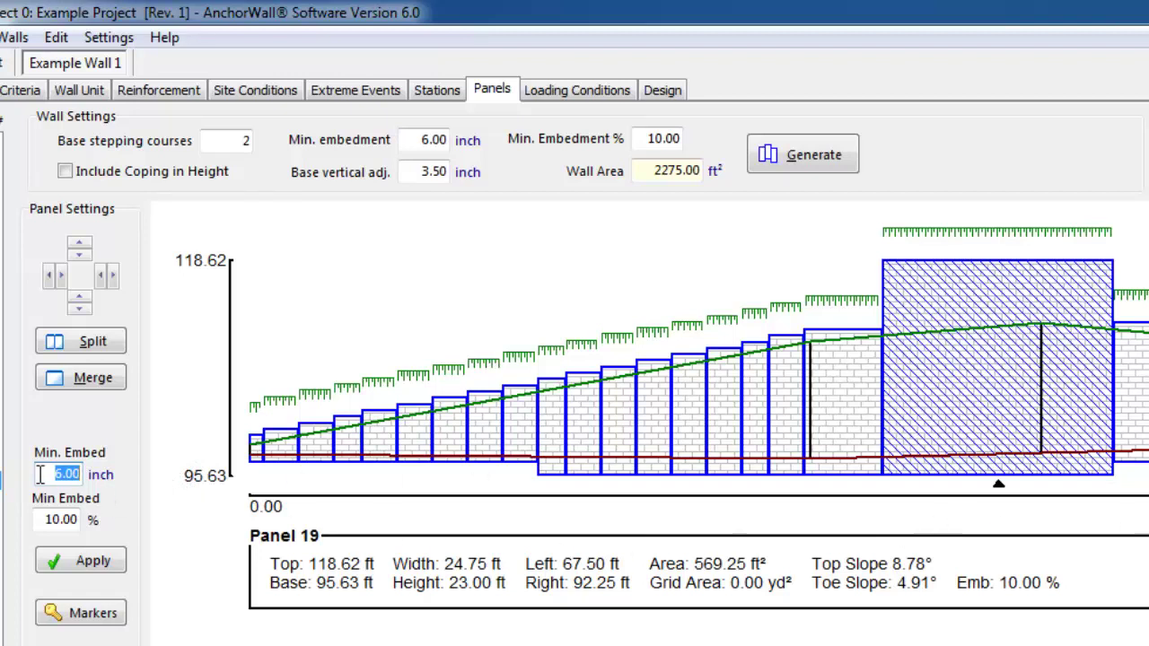
Step: Create marker C1 at station 60 with description 'Corner Location' and close Markers
{"action": "left_click", "coordinate": [72, 618]}
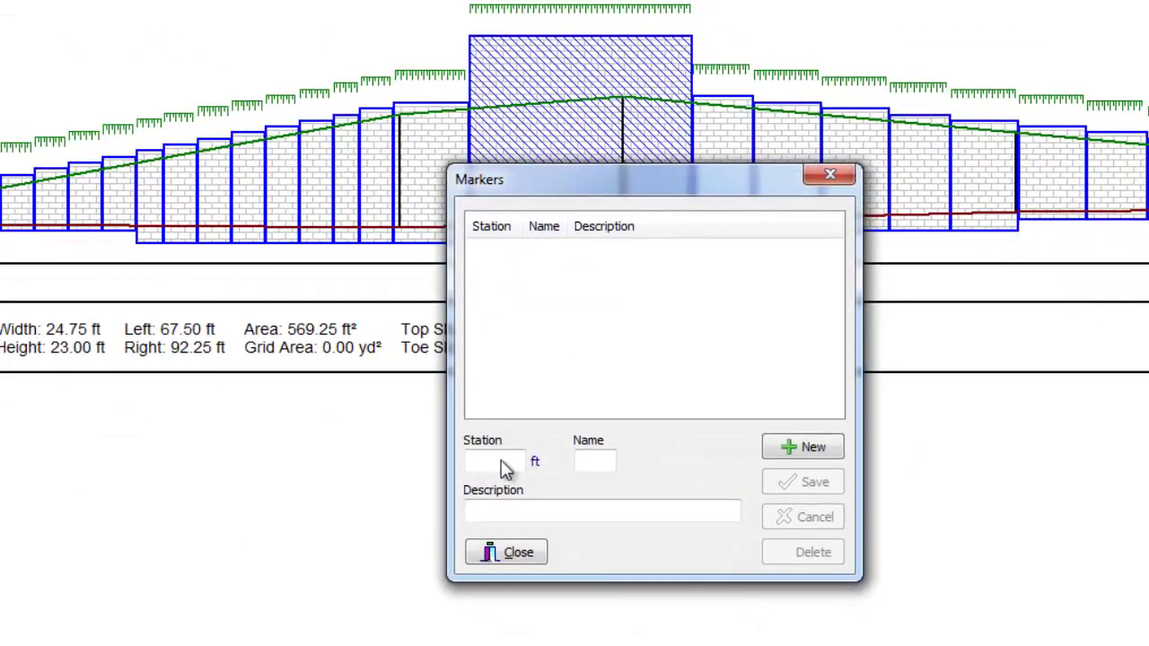
{"action": "left_click", "coordinate": [813, 456]}
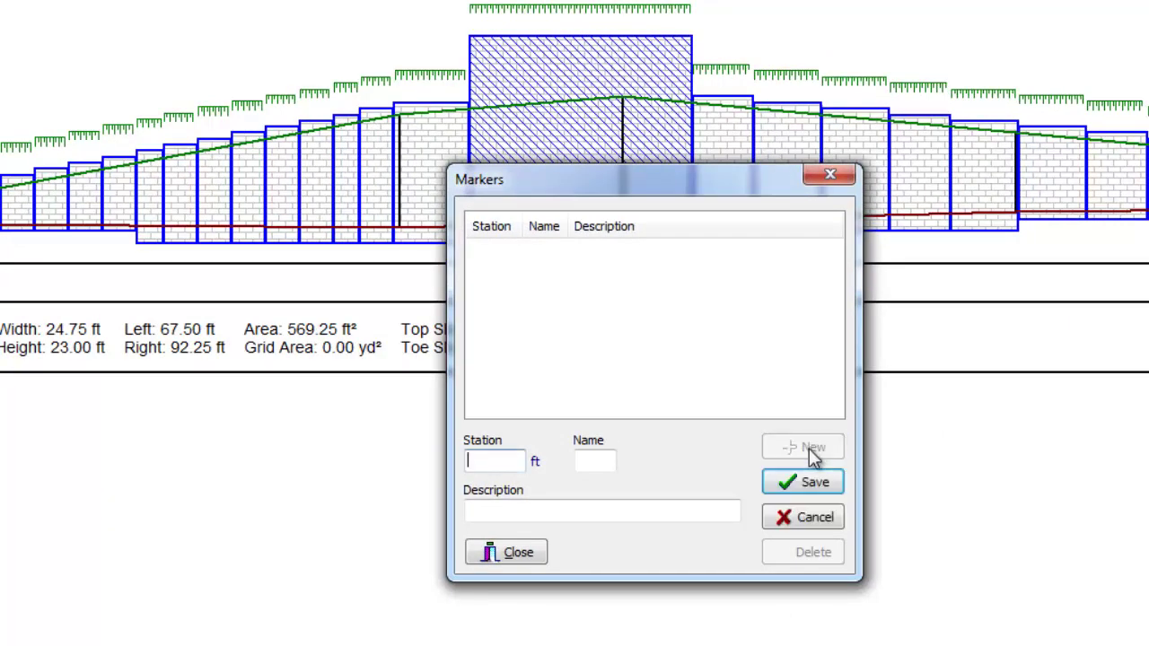
{"action": "type", "text": "60"}
{"action": "key", "text": "Tab"}
{"action": "type", "text": "C1"}
{"action": "key", "text": "Tab"}
{"action": "type", "text": "Corner Location"}
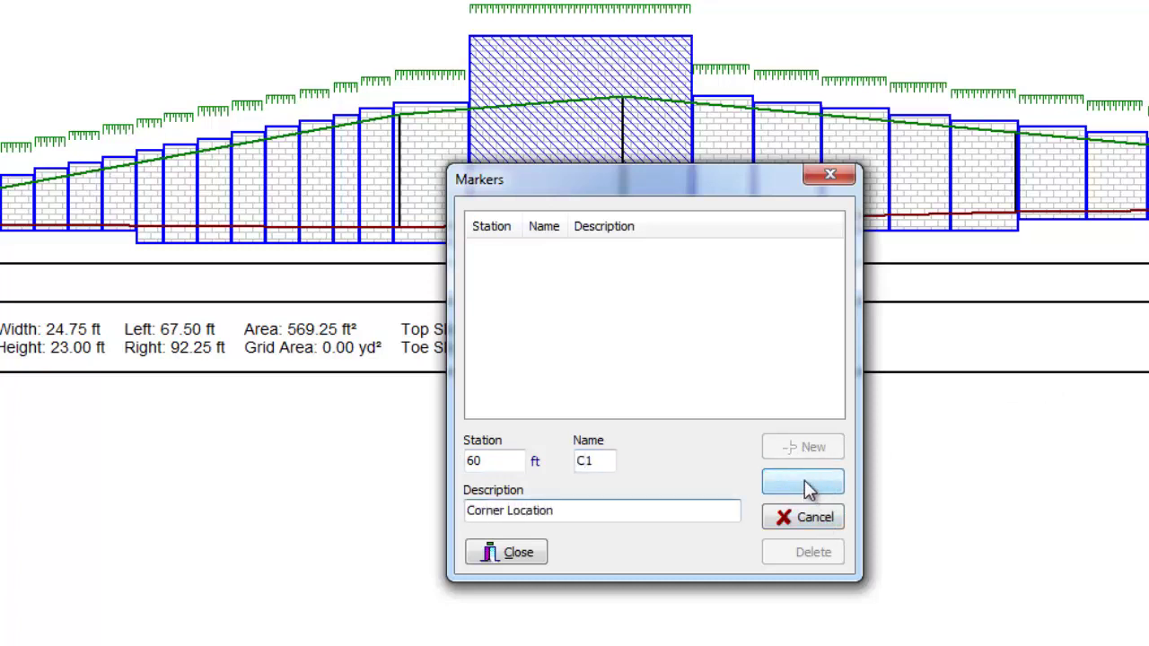
{"action": "left_click", "coordinate": [812, 485]}
{"action": "left_click", "coordinate": [510, 553]}
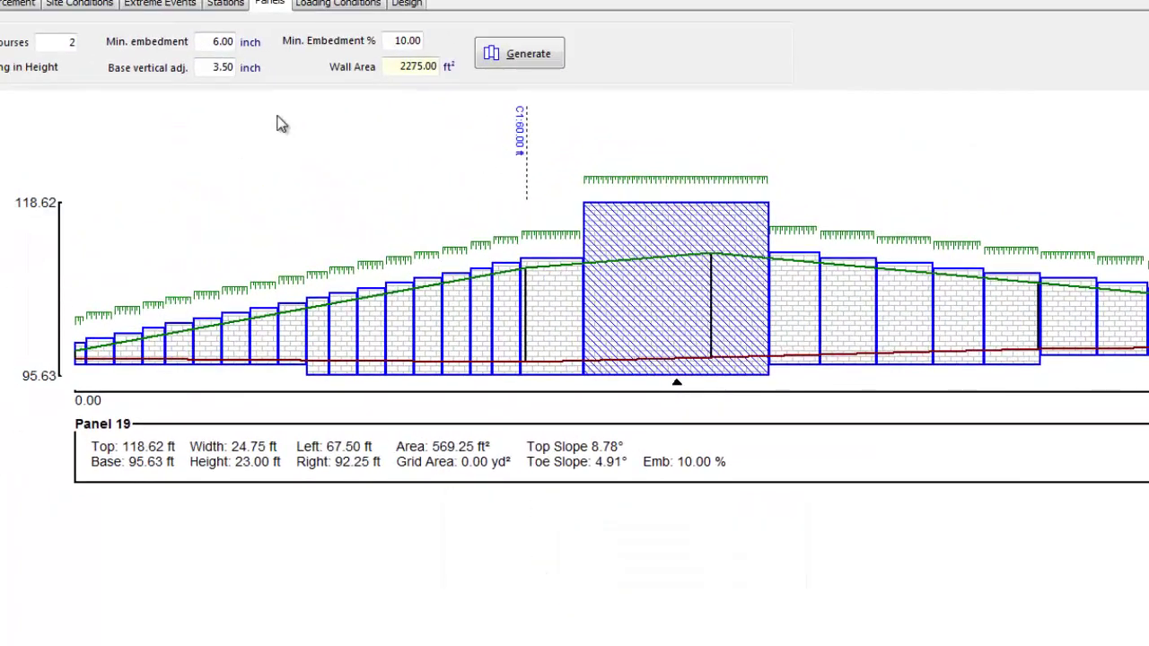
Step: Regenerate the panel layout, discarding existing panel customizations, for a 2275.00 ft² wall area
{"action": "left_click", "coordinate": [516, 55]}
{"action": "left_click", "coordinate": [800, 457]}
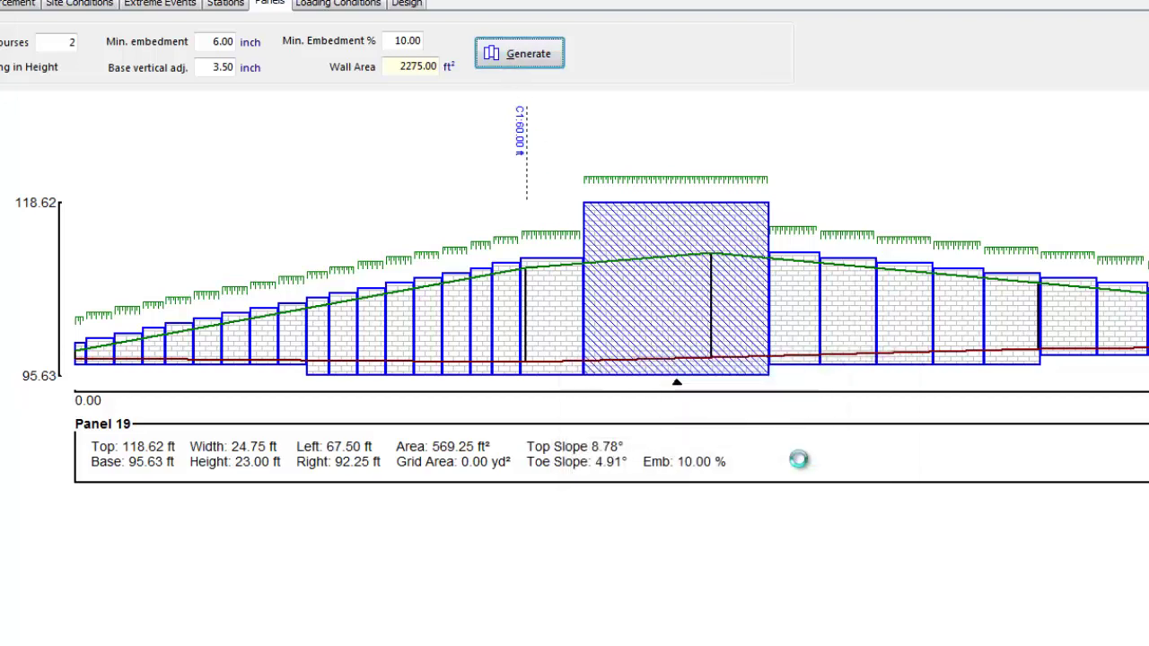